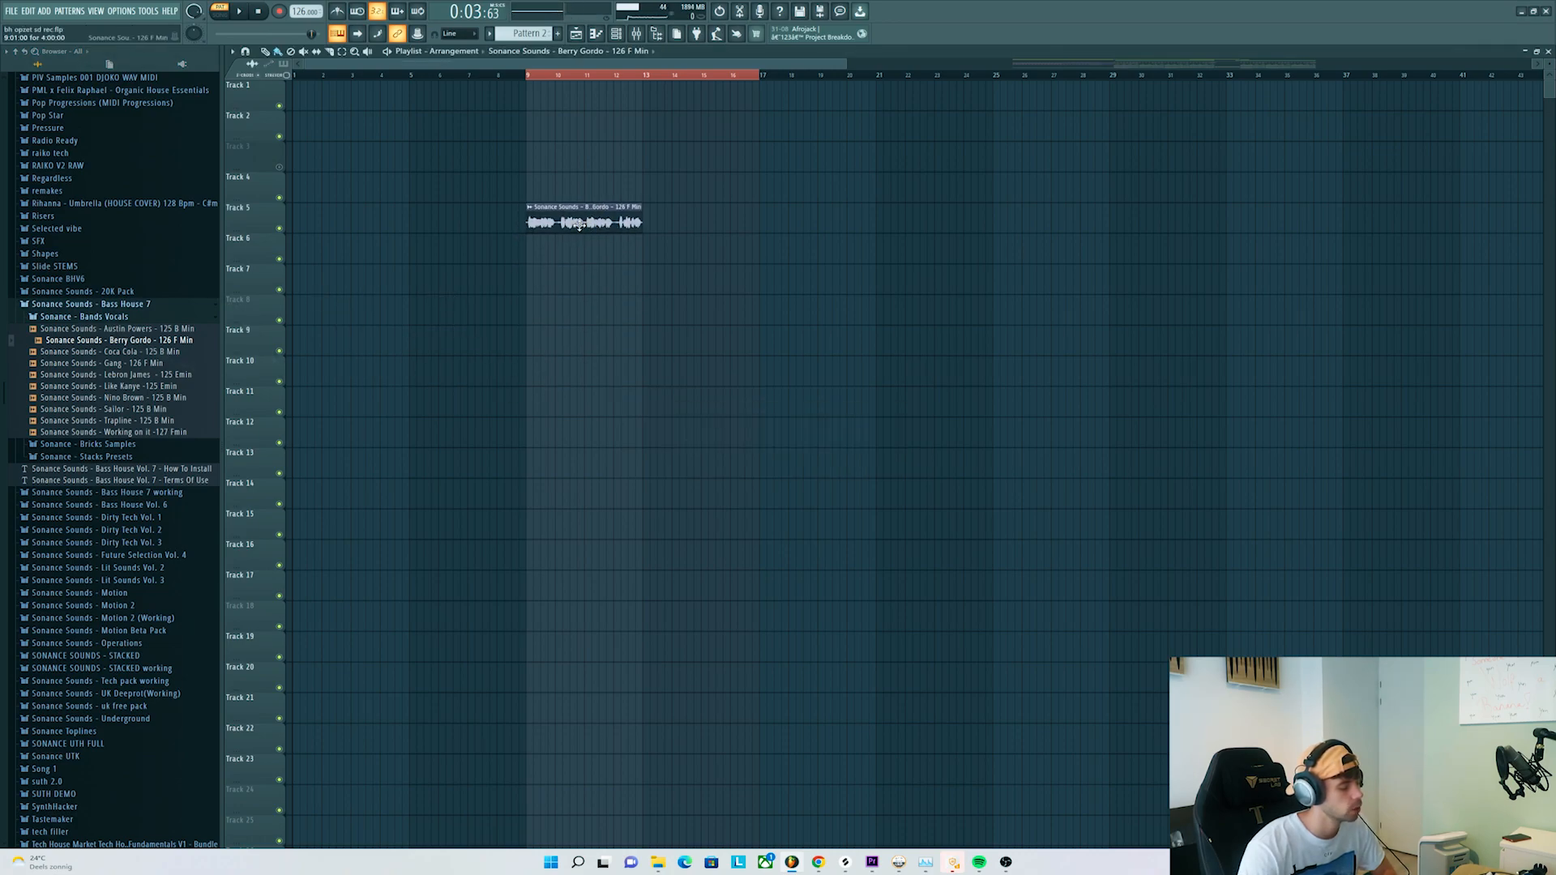
# - Play back the Berry Gordo vocal clip on track 5
pyautogui.press('space')
pyautogui.scroll(4, 625, 294)
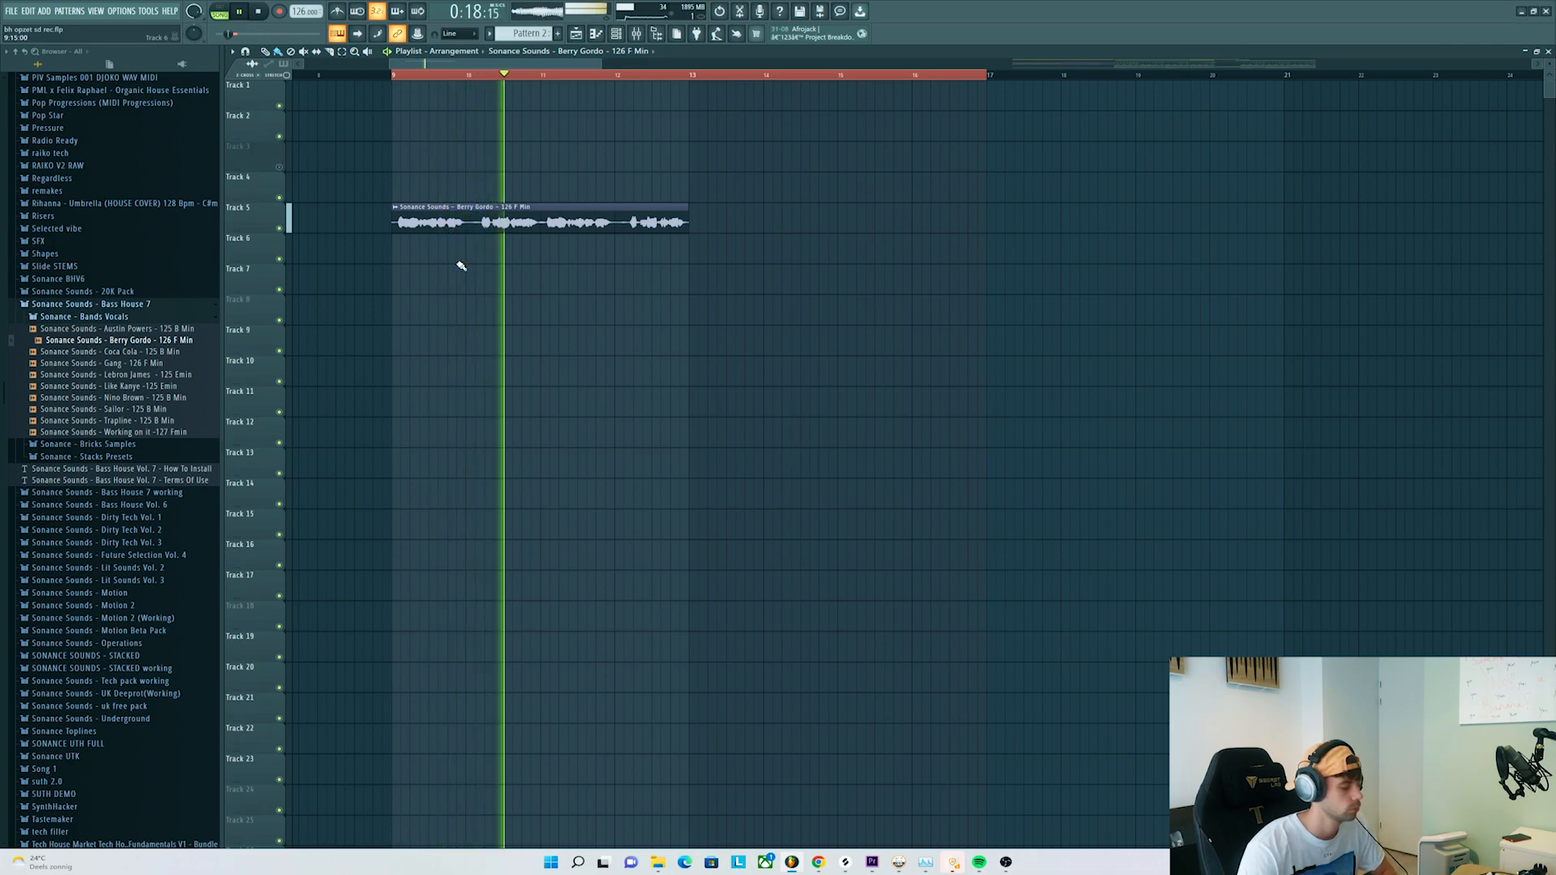
pyautogui.press('space')
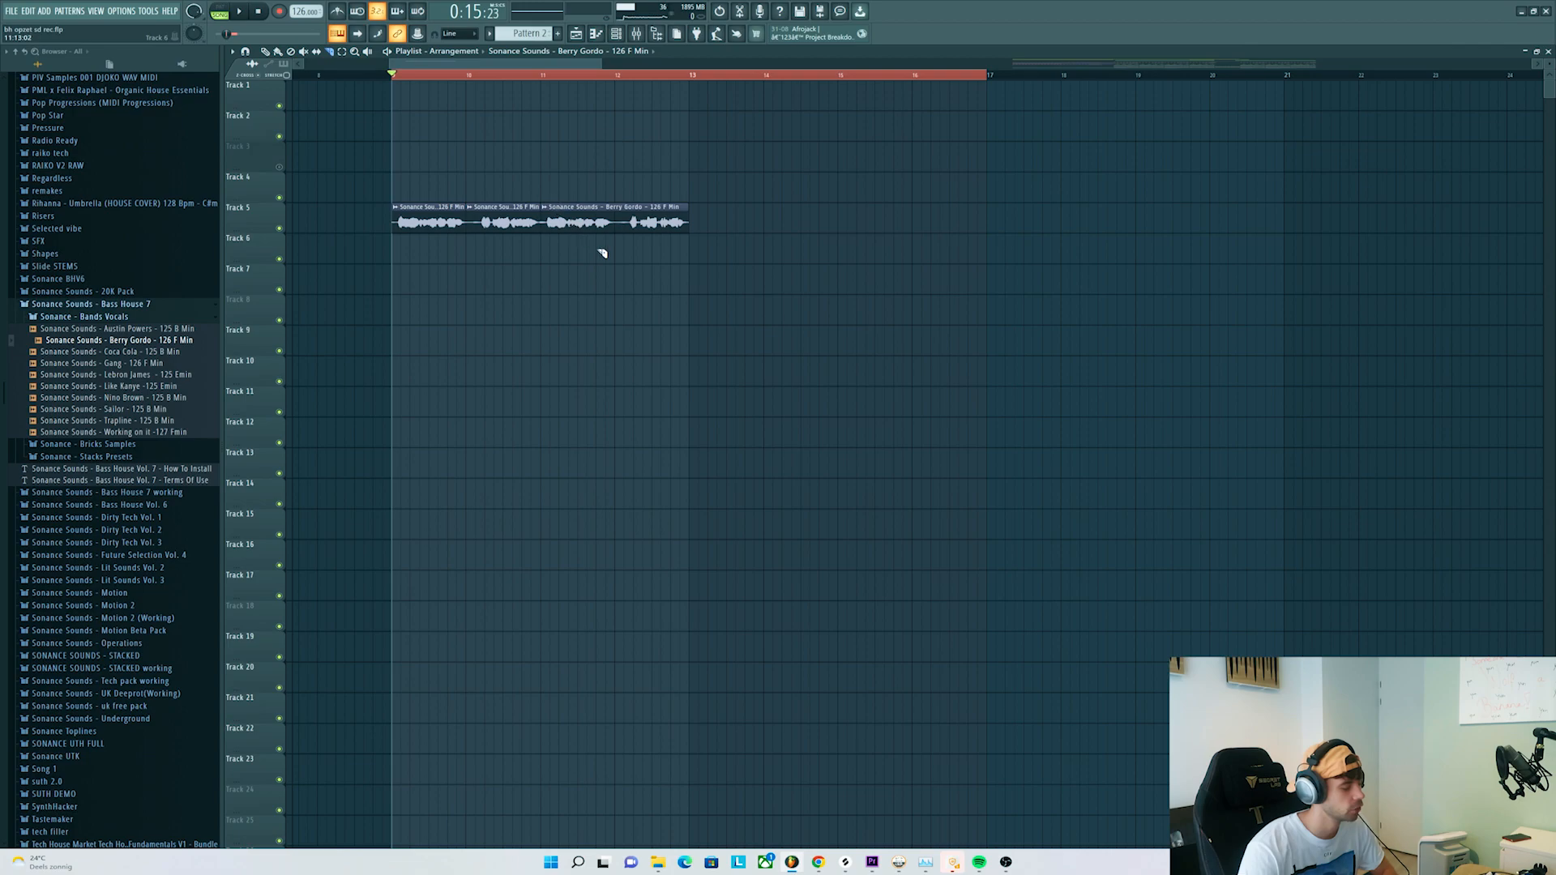
# - Slice the Berry Gordo vocal into one-bar clips and spread them to bars 10, 12, 14 and 16
pyautogui.moveTo(783, 297); pyautogui.dragTo(444, 219)
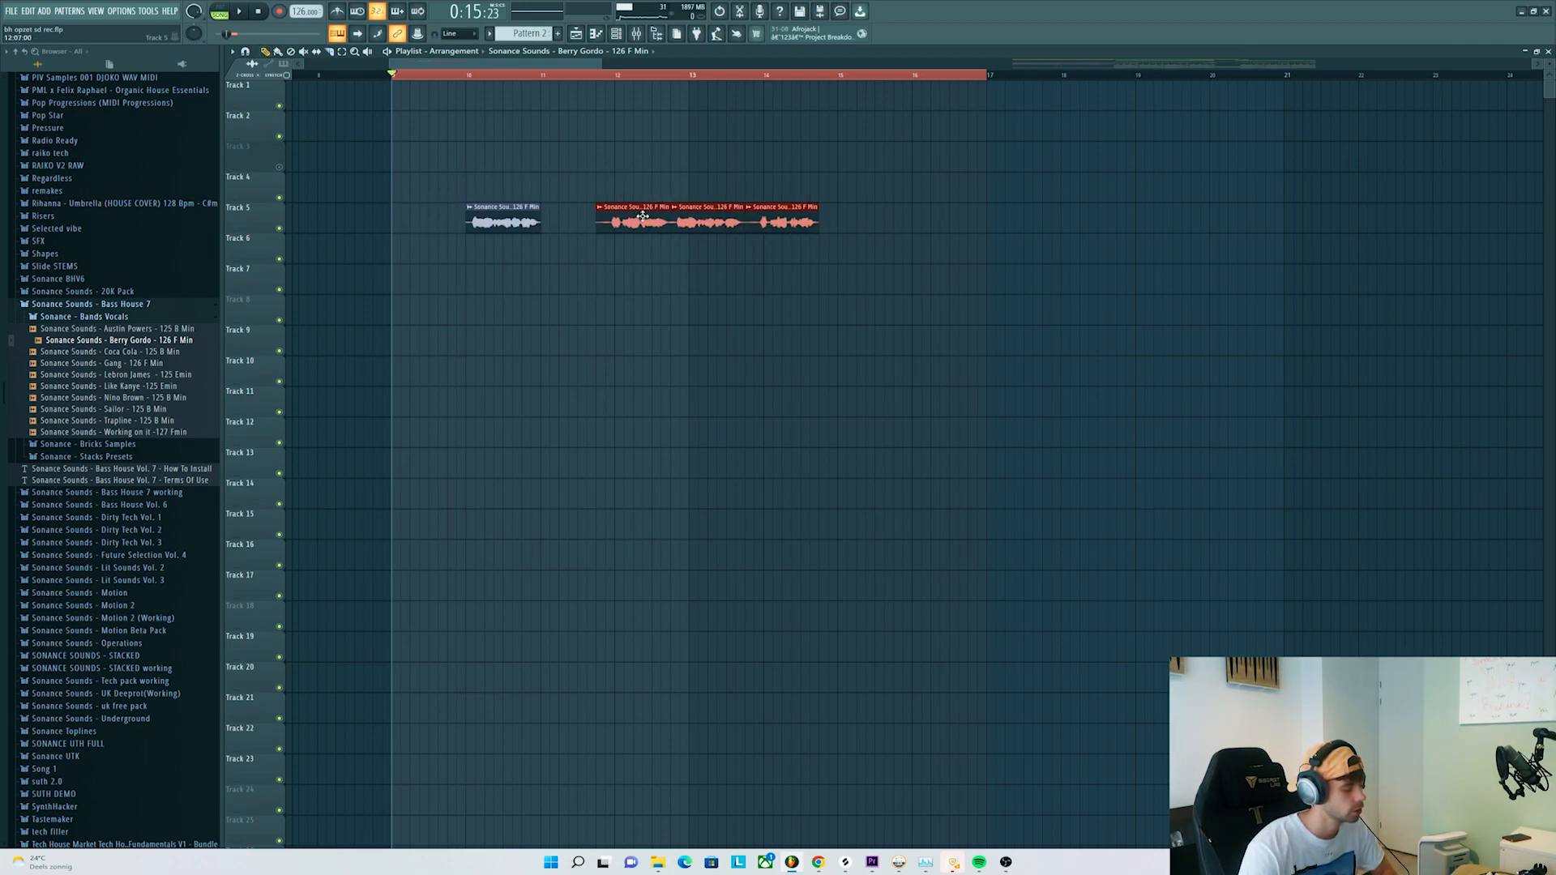
pyautogui.moveTo(719, 285); pyautogui.dragTo(792, 246)
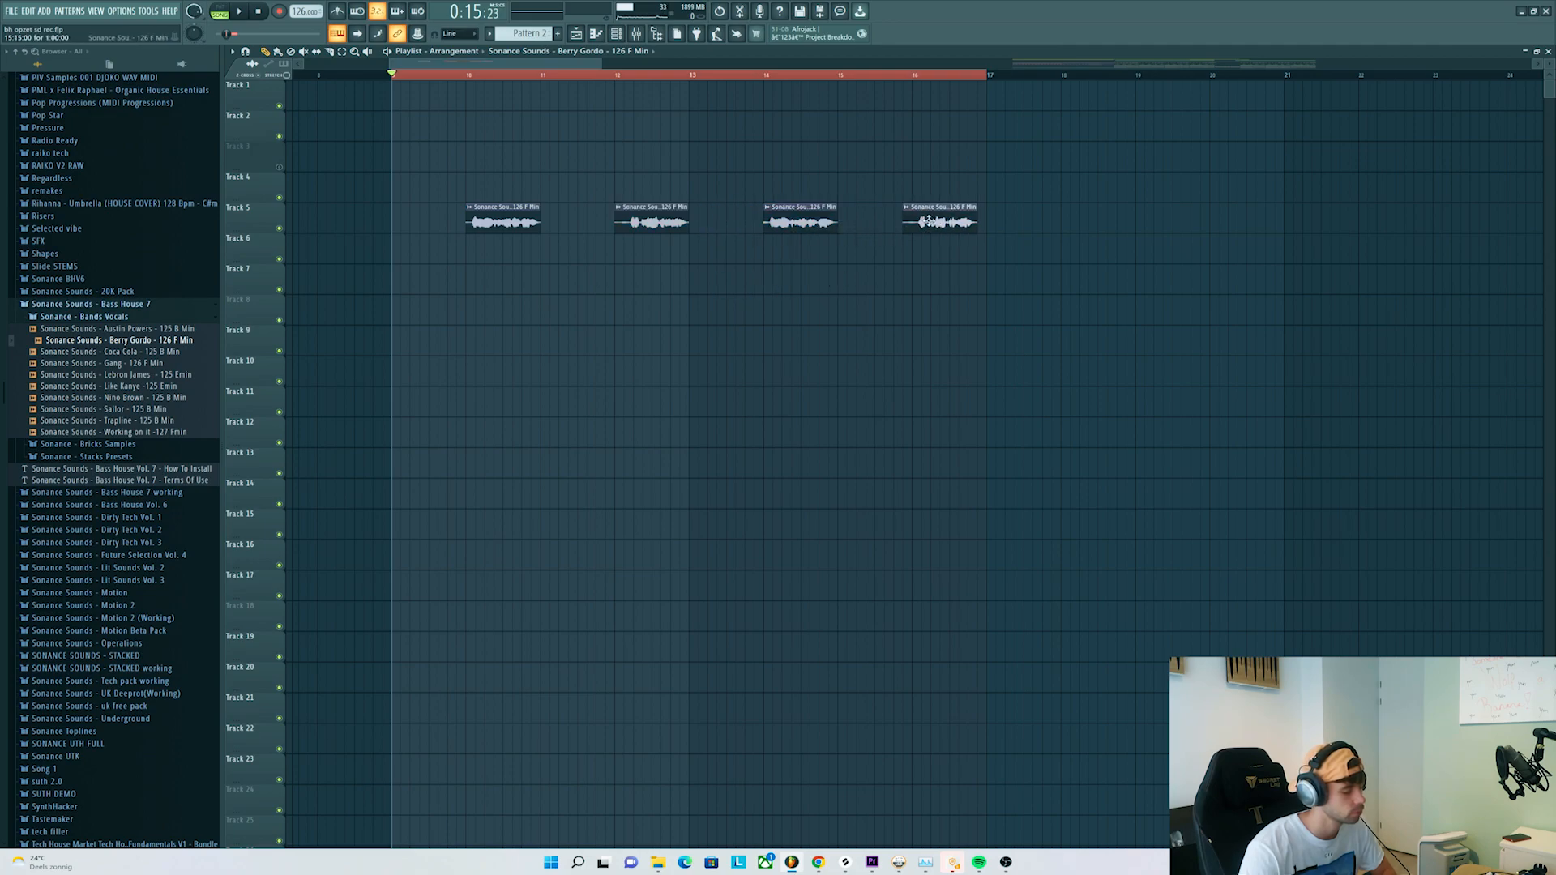
pyautogui.moveTo(929, 222); pyautogui.dragTo(937, 221)
# - Play back the spaced vocal clips from bar 10 and listen to them with the drum tracks
pyautogui.moveTo(413, 75); pyautogui.dragTo(501, 112)
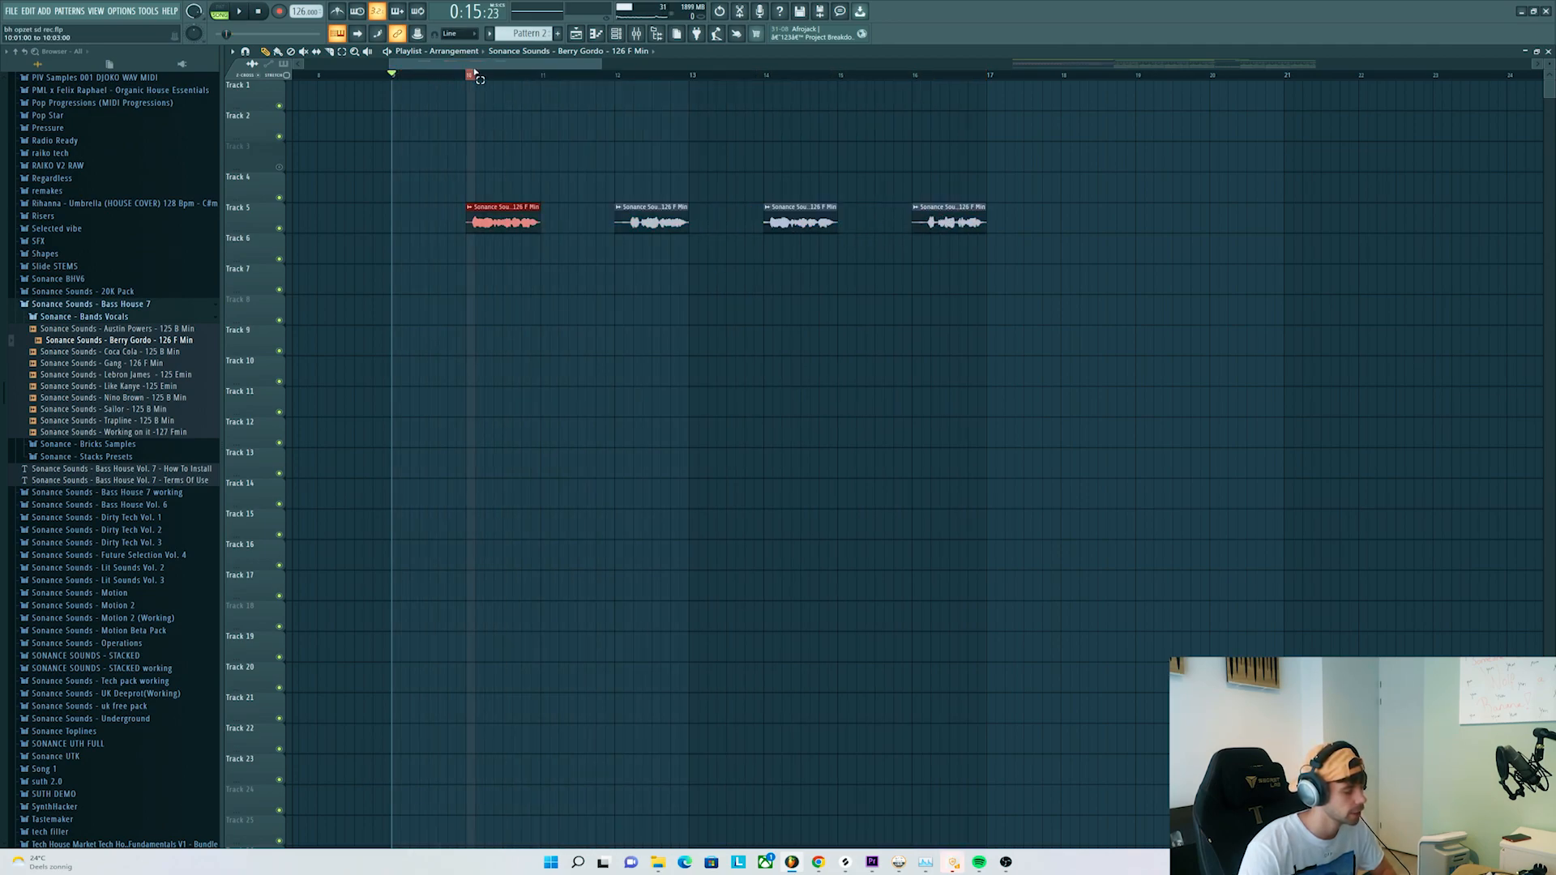
pyautogui.press('space')
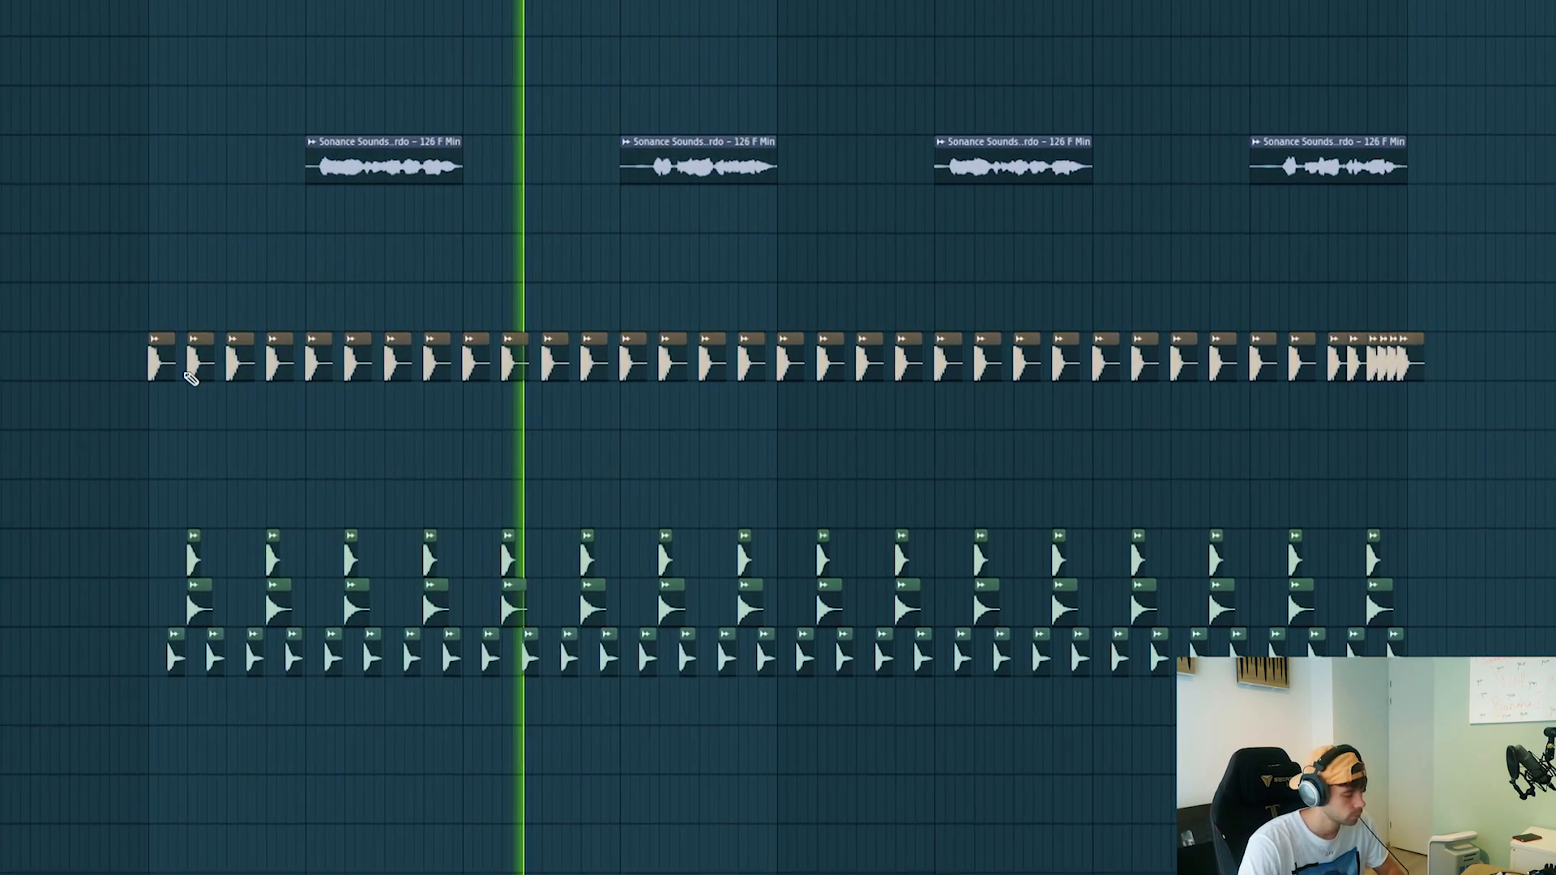
pyautogui.press('space')
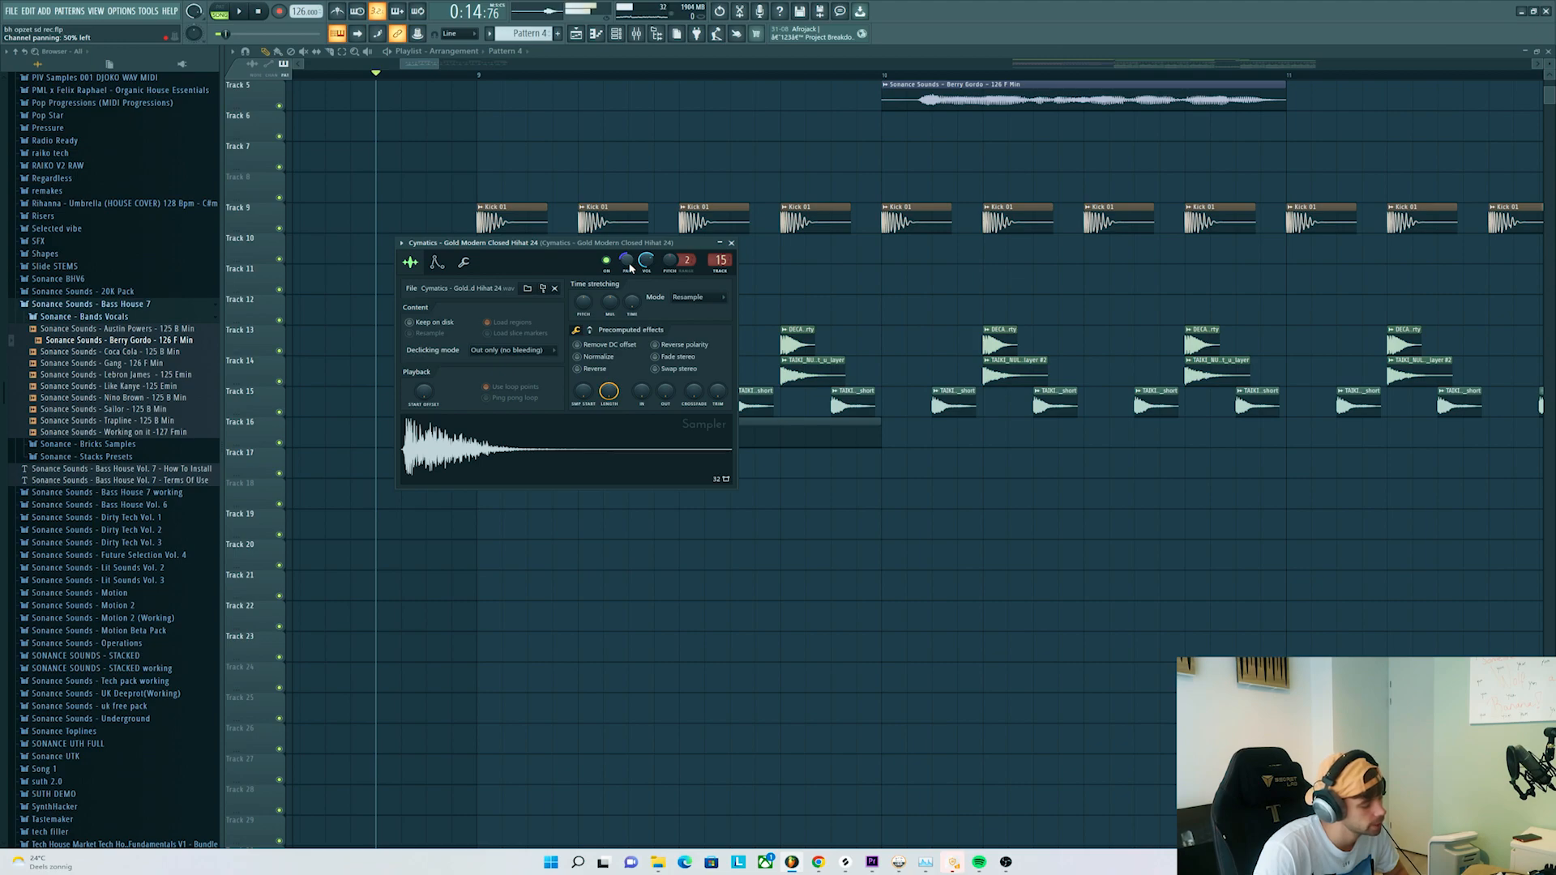
# - Program two short C5 closed hi-hat notes in the first bar of Pattern 4, with starts slightly off the grid
pyautogui.click(616, 34)
pyautogui.rightClick(504, 679)
pyautogui.click(531, 679)
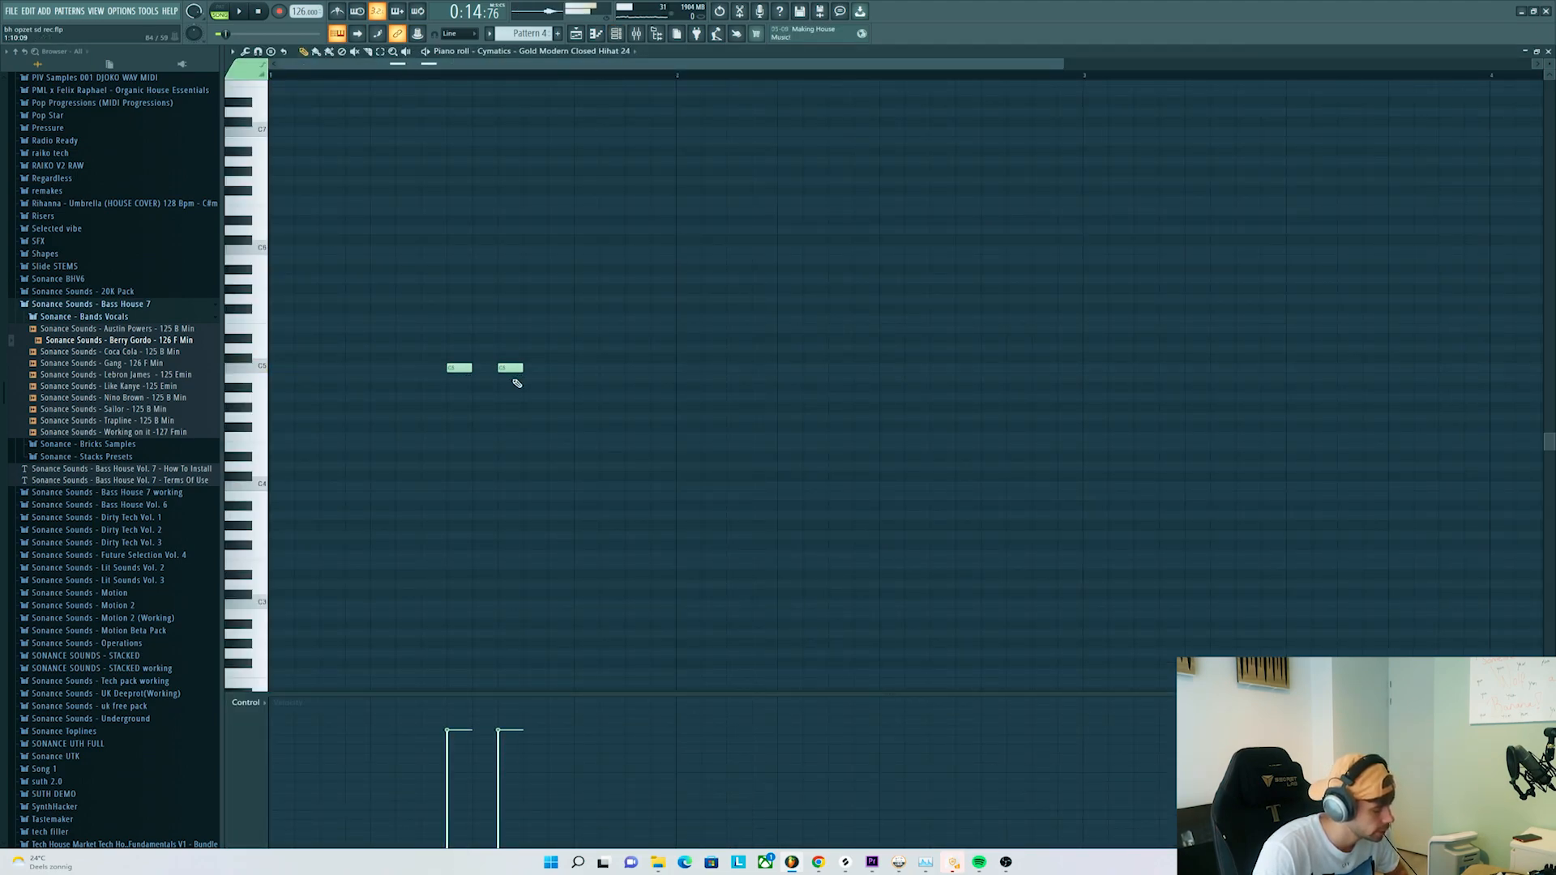
pyautogui.hotkey('ctrl', 'z')
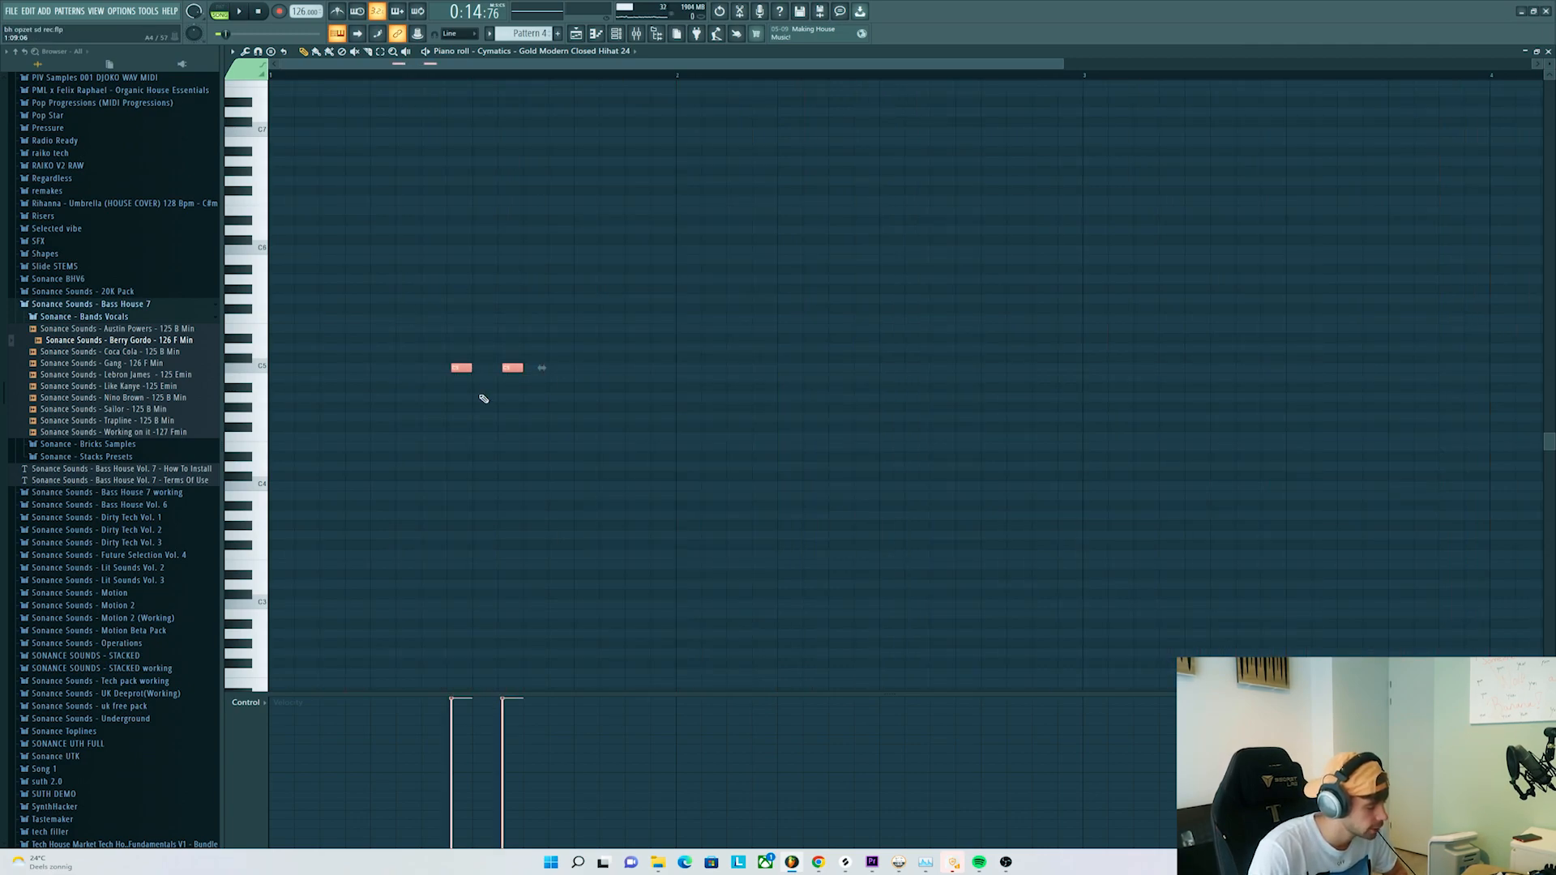
pyautogui.keyDown('ctrl'); pyautogui.scroll(3, 487, 398); pyautogui.keyUp('ctrl')
# - Duplicate the Pattern 4 hi-hat clip into bar 10 on track 16 and play it with the drums
pyautogui.press('F5')
pyautogui.press('space')
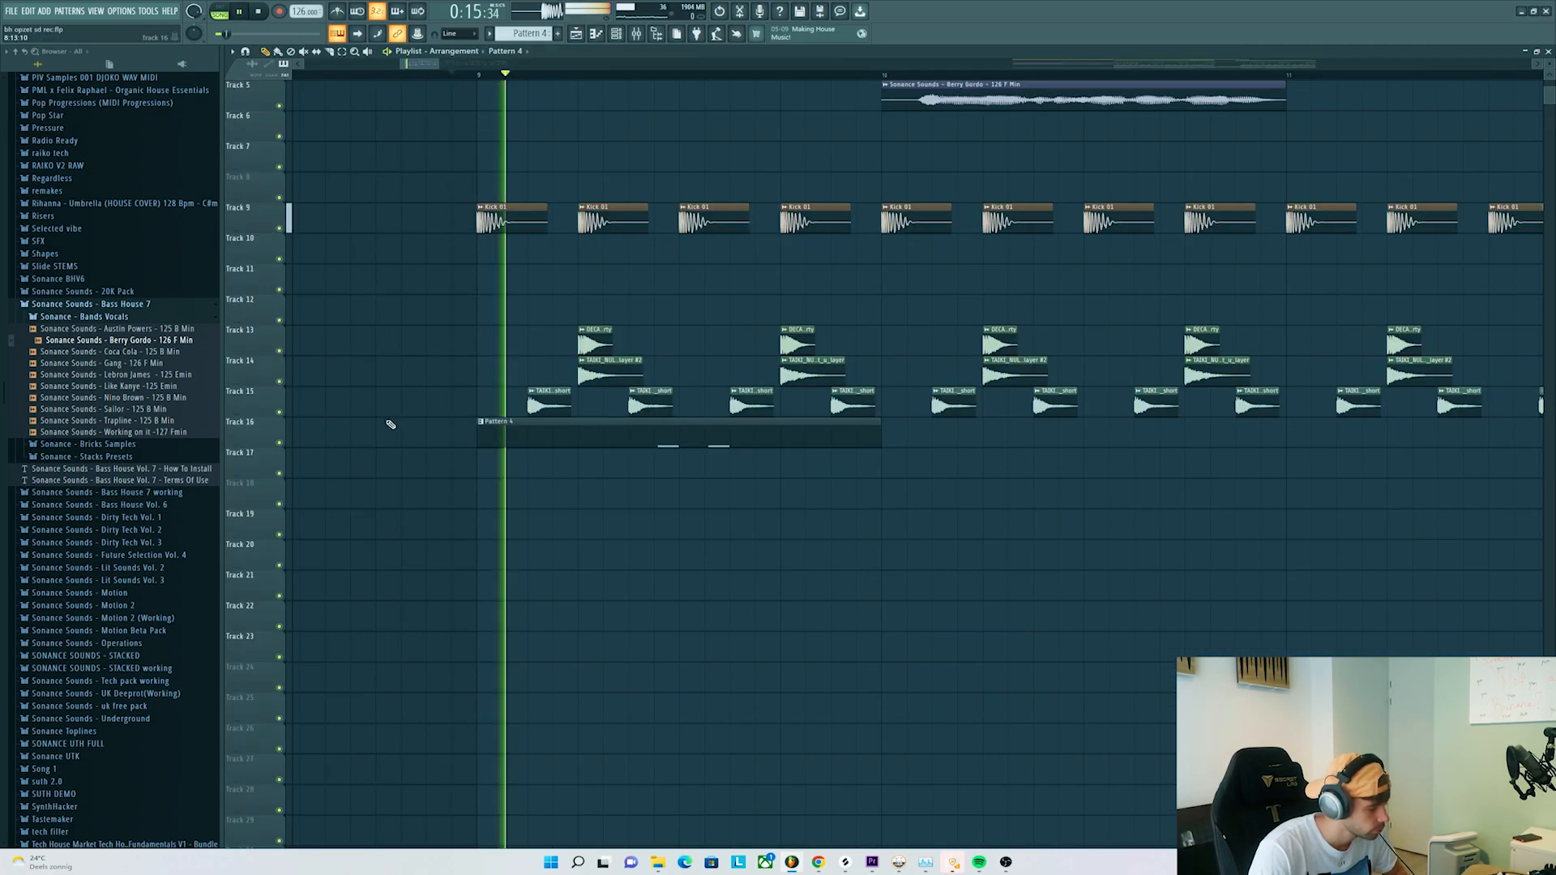
pyautogui.hotkey('ctrl', 'b')
pyautogui.keyDown('ctrl'); pyautogui.scroll(-2, 661, 496); pyautogui.keyUp('ctrl')
pyautogui.press('space')
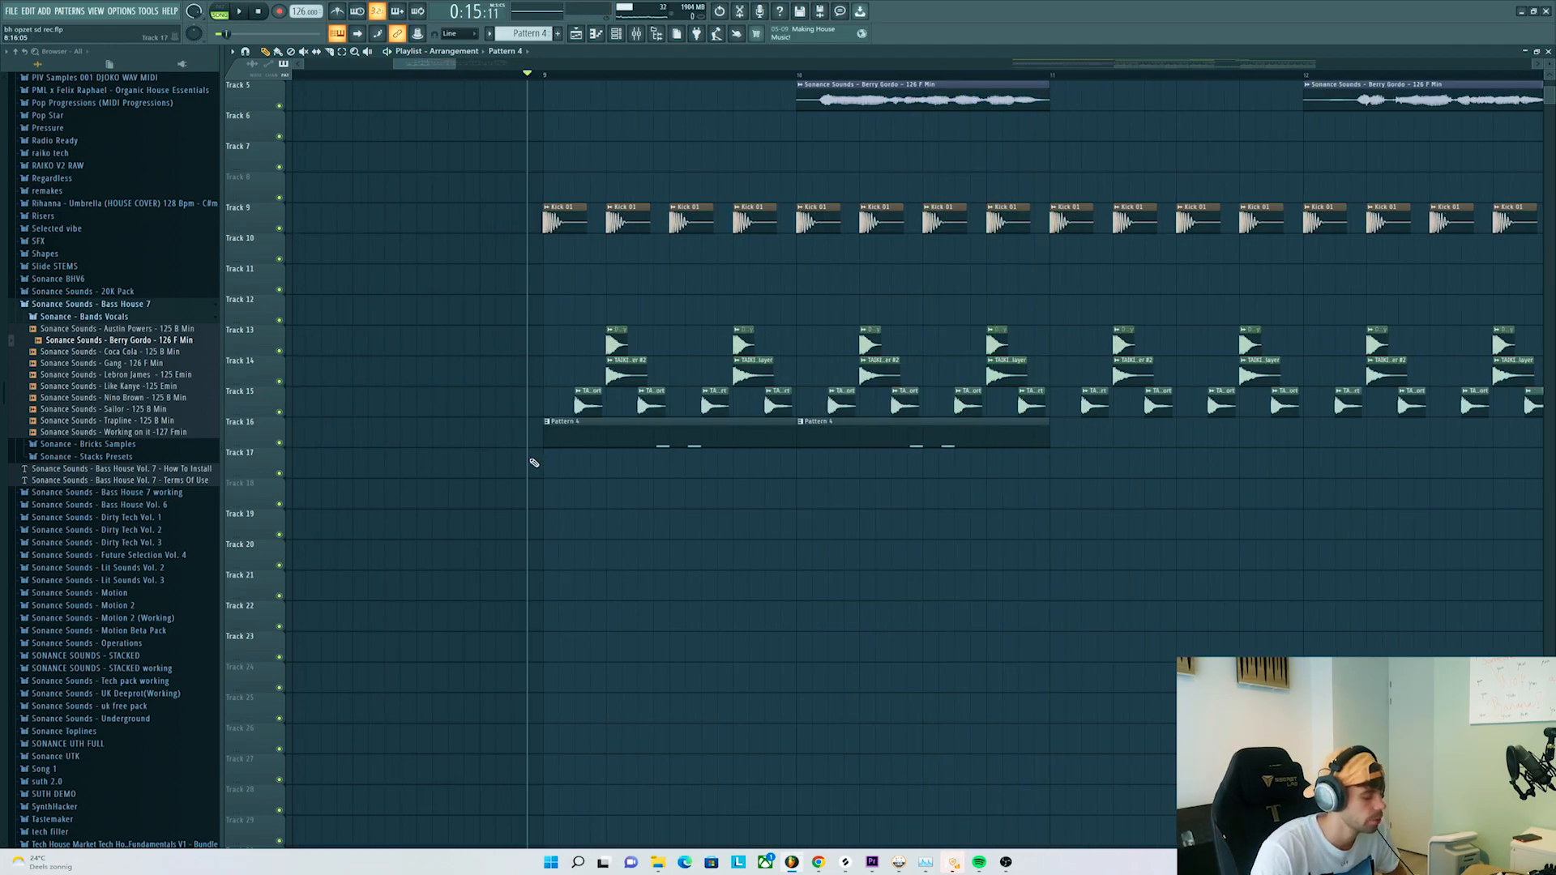
# - Inspect the channel settings of the nfbt_kit01_chant_90_f clip on track 17 and play the chant back
pyautogui.keyDown('ctrl'); pyautogui.scroll(-2, 360, 490); pyautogui.keyUp('ctrl')
pyautogui.doubleClick(388, 452)
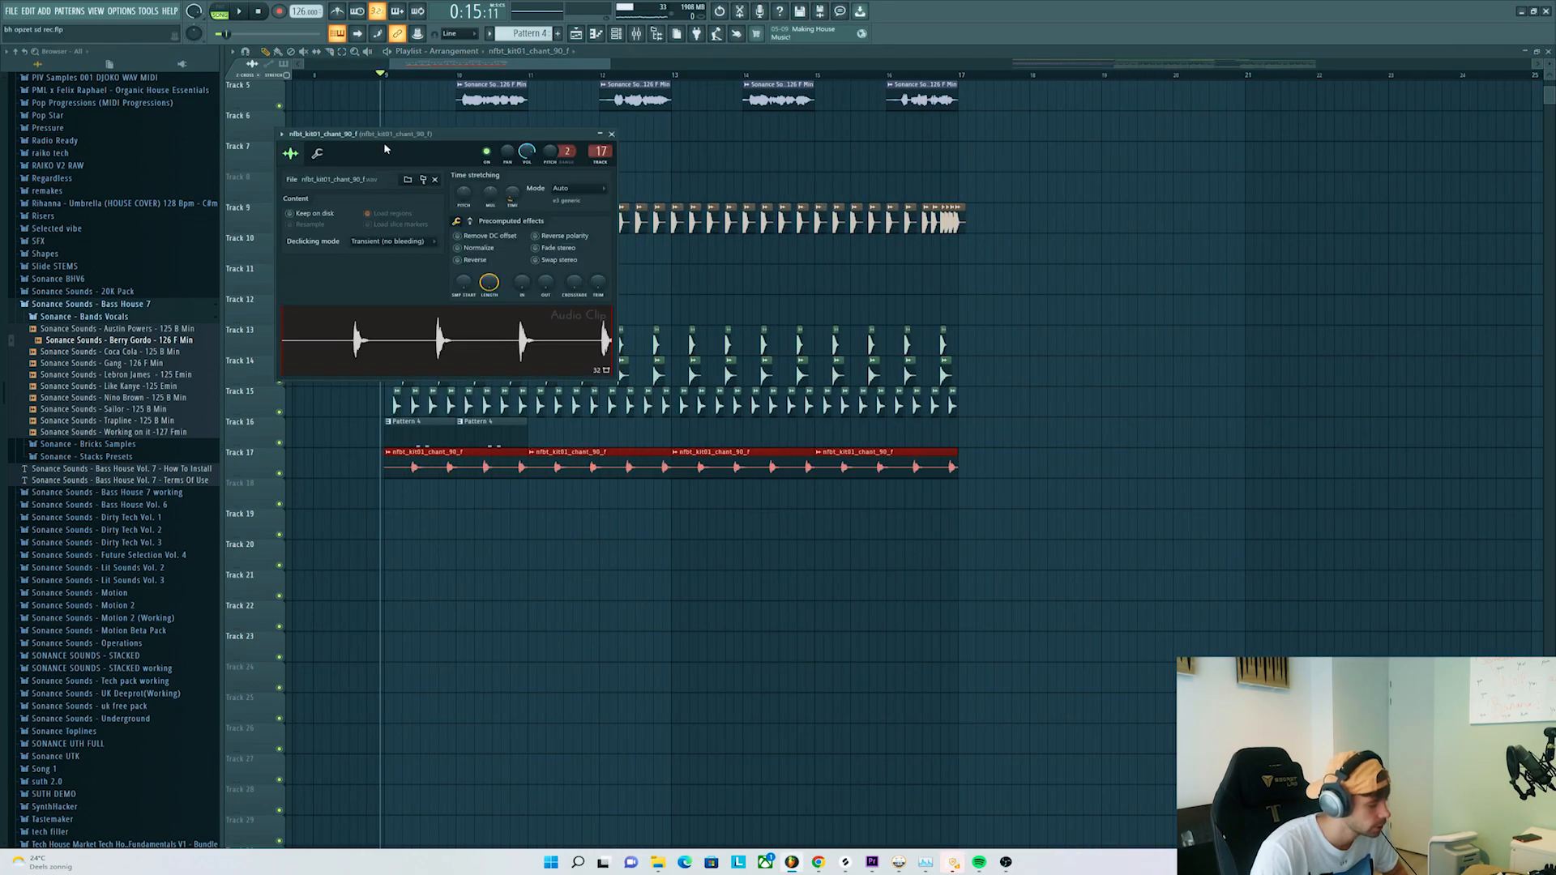
pyautogui.moveTo(385, 150); pyautogui.dragTo(474, 263)
pyautogui.click(313, 233)
pyautogui.scroll(3, 340, 233)
pyautogui.press('space')
pyautogui.press('space')
pyautogui.press('space')
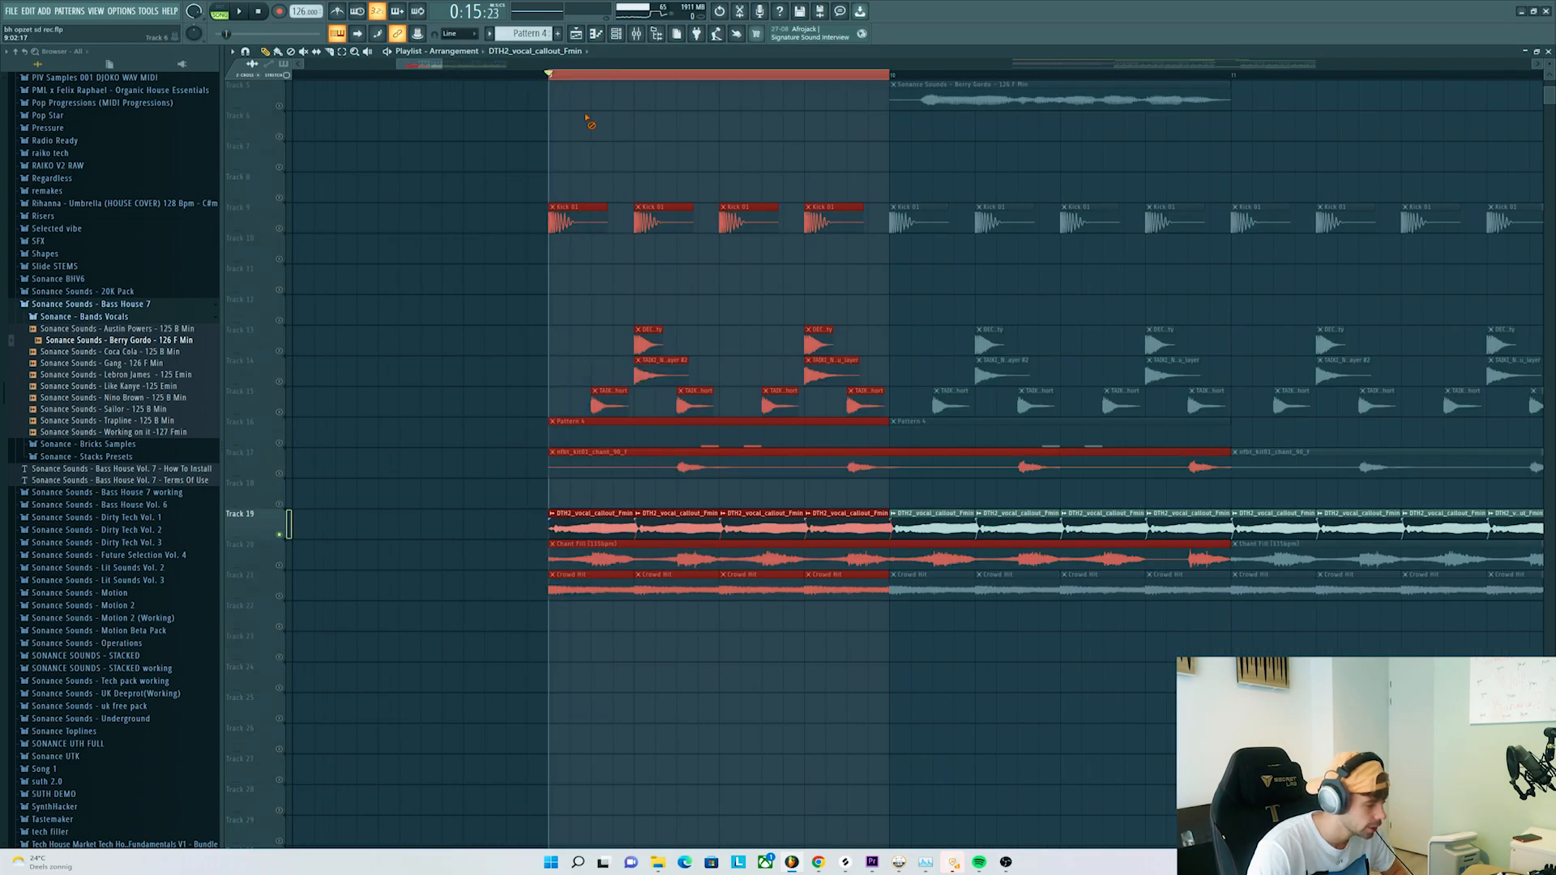
# - Loop bar 9 with the DTH2_vocal_callout clips on track 19 soloed and open their mixer effect chain
pyautogui.click(587, 119)
pyautogui.press('space')
pyautogui.click(636, 33)
pyautogui.press('space')
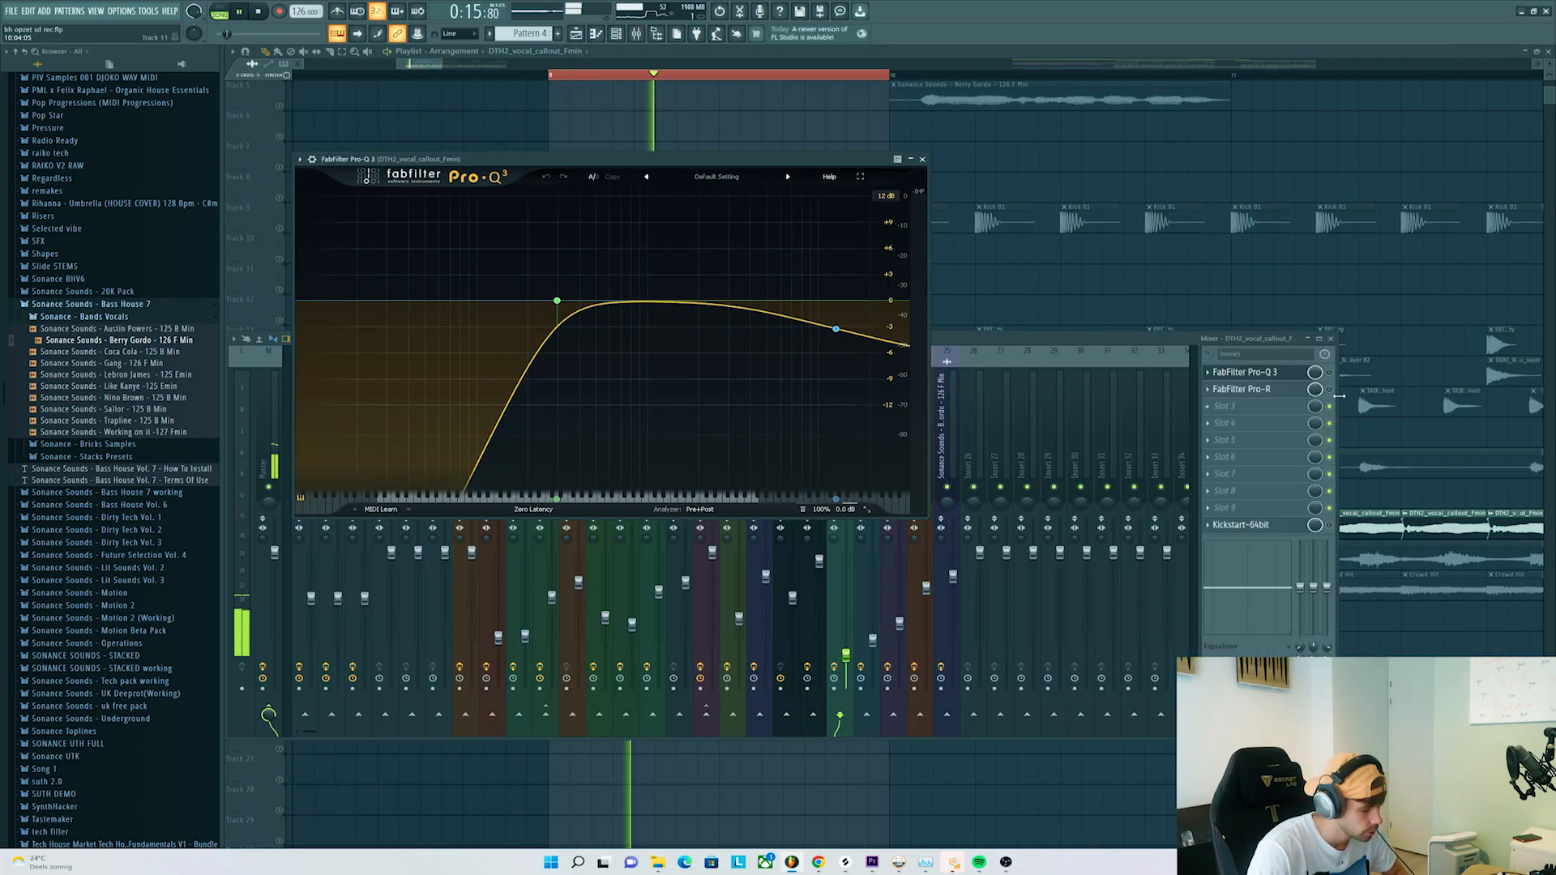
# - Enable FabFilter Pro-Q 3, FabFilter Pro-R and Kickstart one by one on the vocal callout during playback
pyautogui.click(1330, 374)
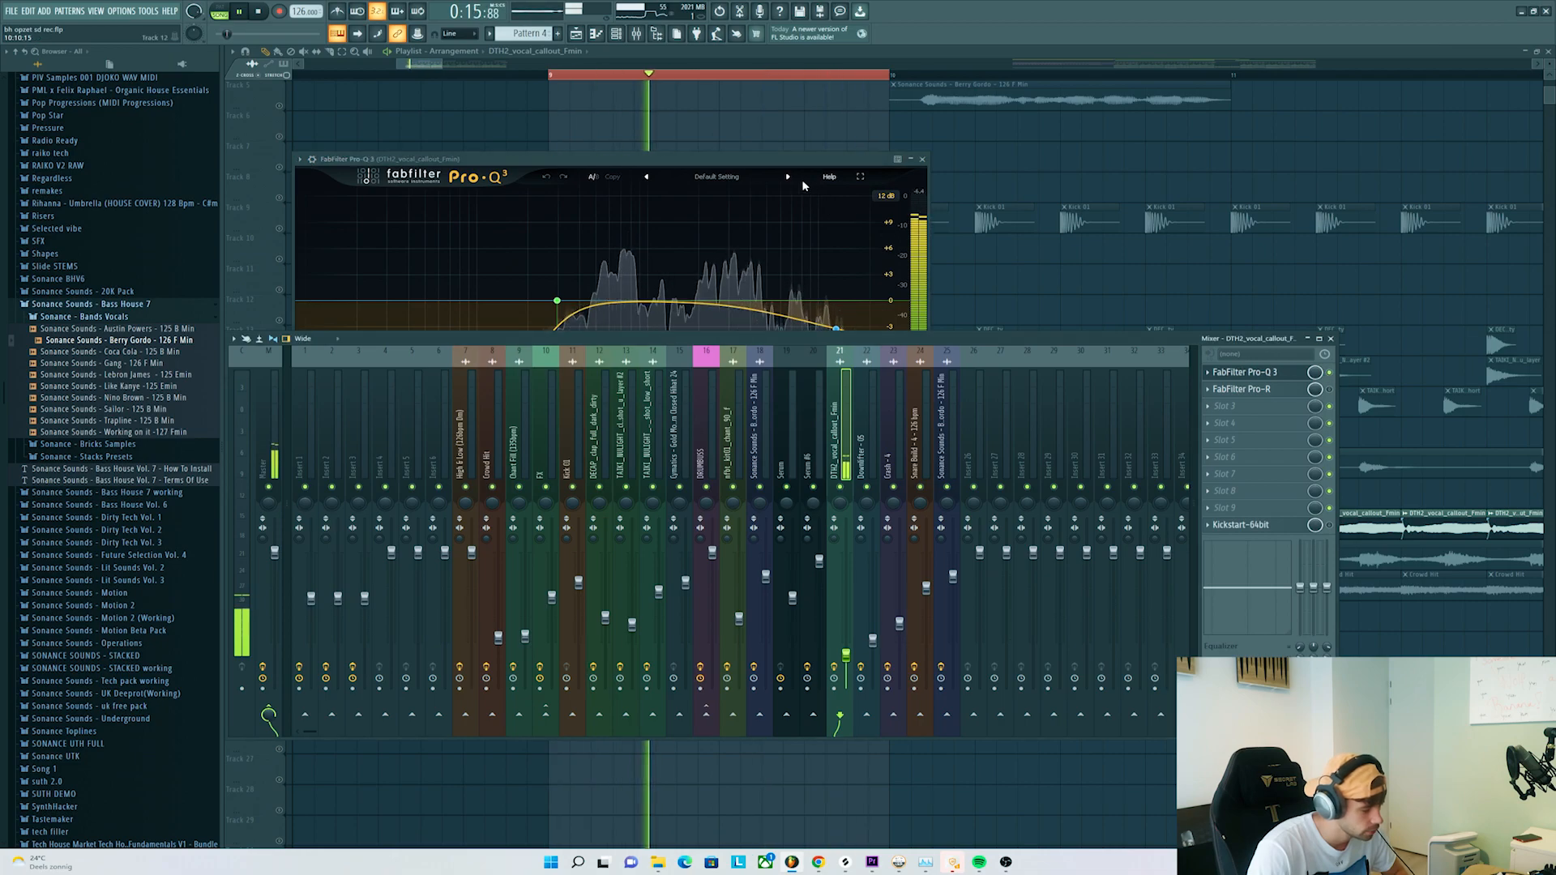
pyautogui.click(1330, 391)
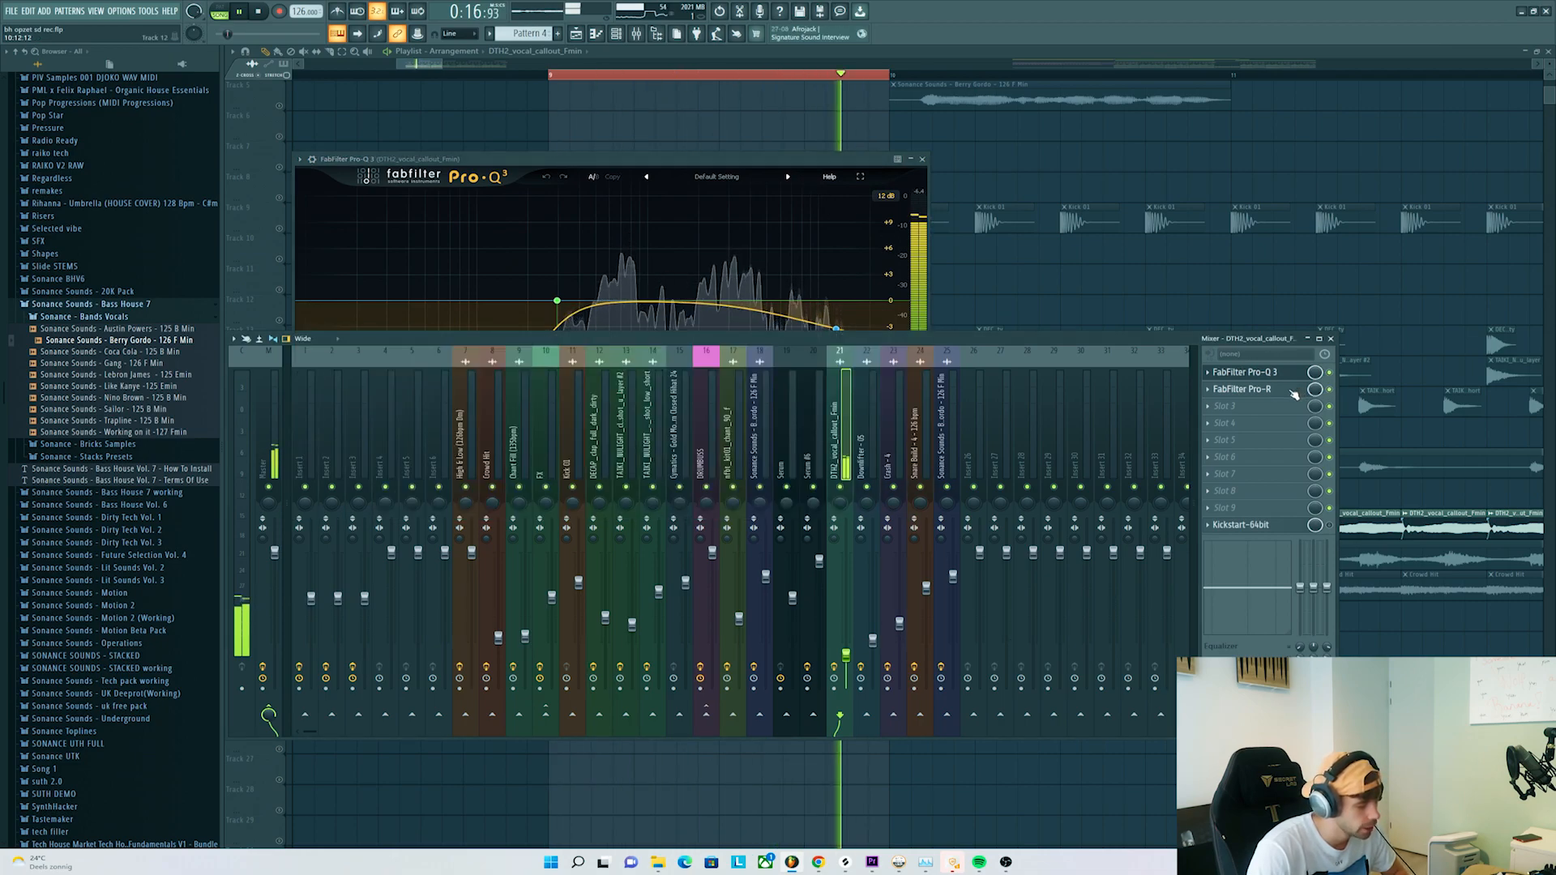
pyautogui.click(1294, 392)
pyautogui.click(1338, 531)
pyautogui.click(1301, 531)
# - Close the mixer, end the solo on track 19 and play the vocal callout together with the drums
pyautogui.rightClick(1049, 293)
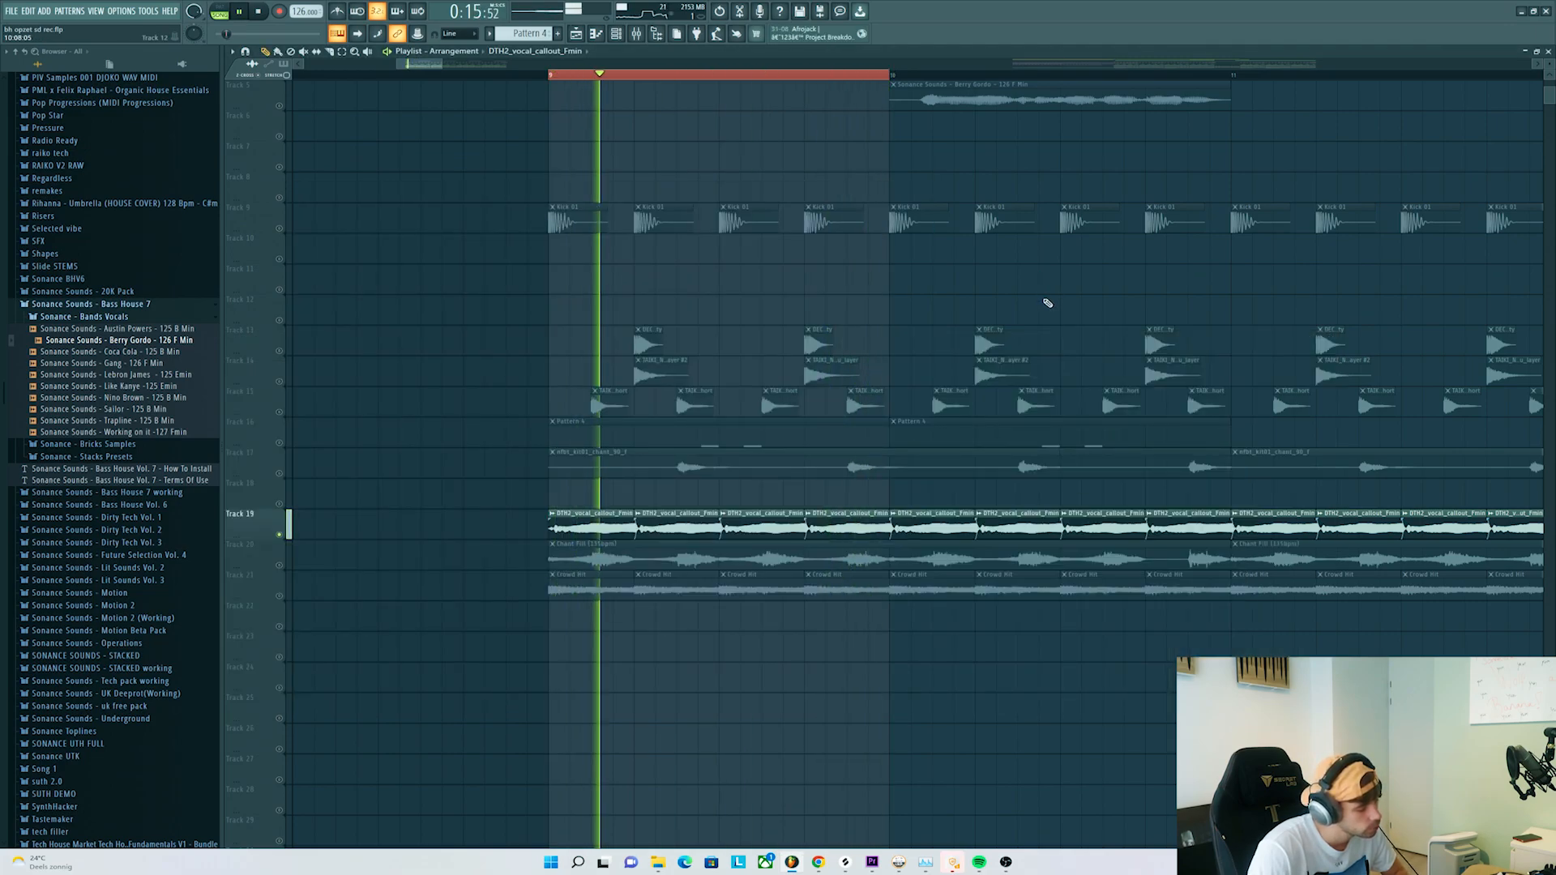
pyautogui.rightClick(279, 535)
pyautogui.press('space')
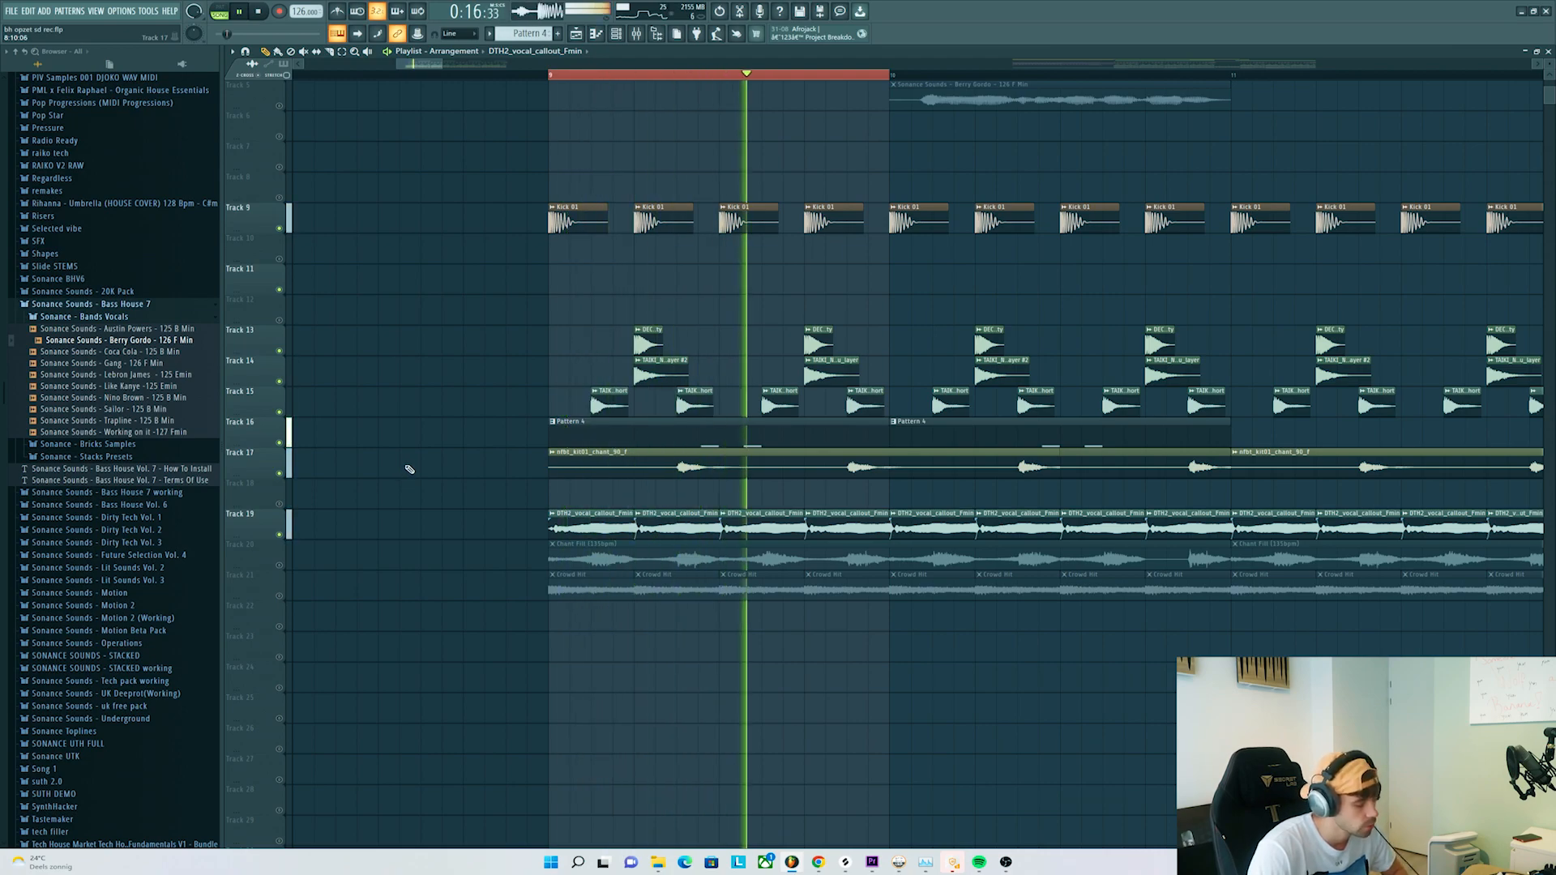
# - Unmute track 20 and audition its first Chant Fill clip on its own
pyautogui.click(281, 566)
pyautogui.click(388, 52)
pyautogui.click(570, 545)
pyautogui.press('space')
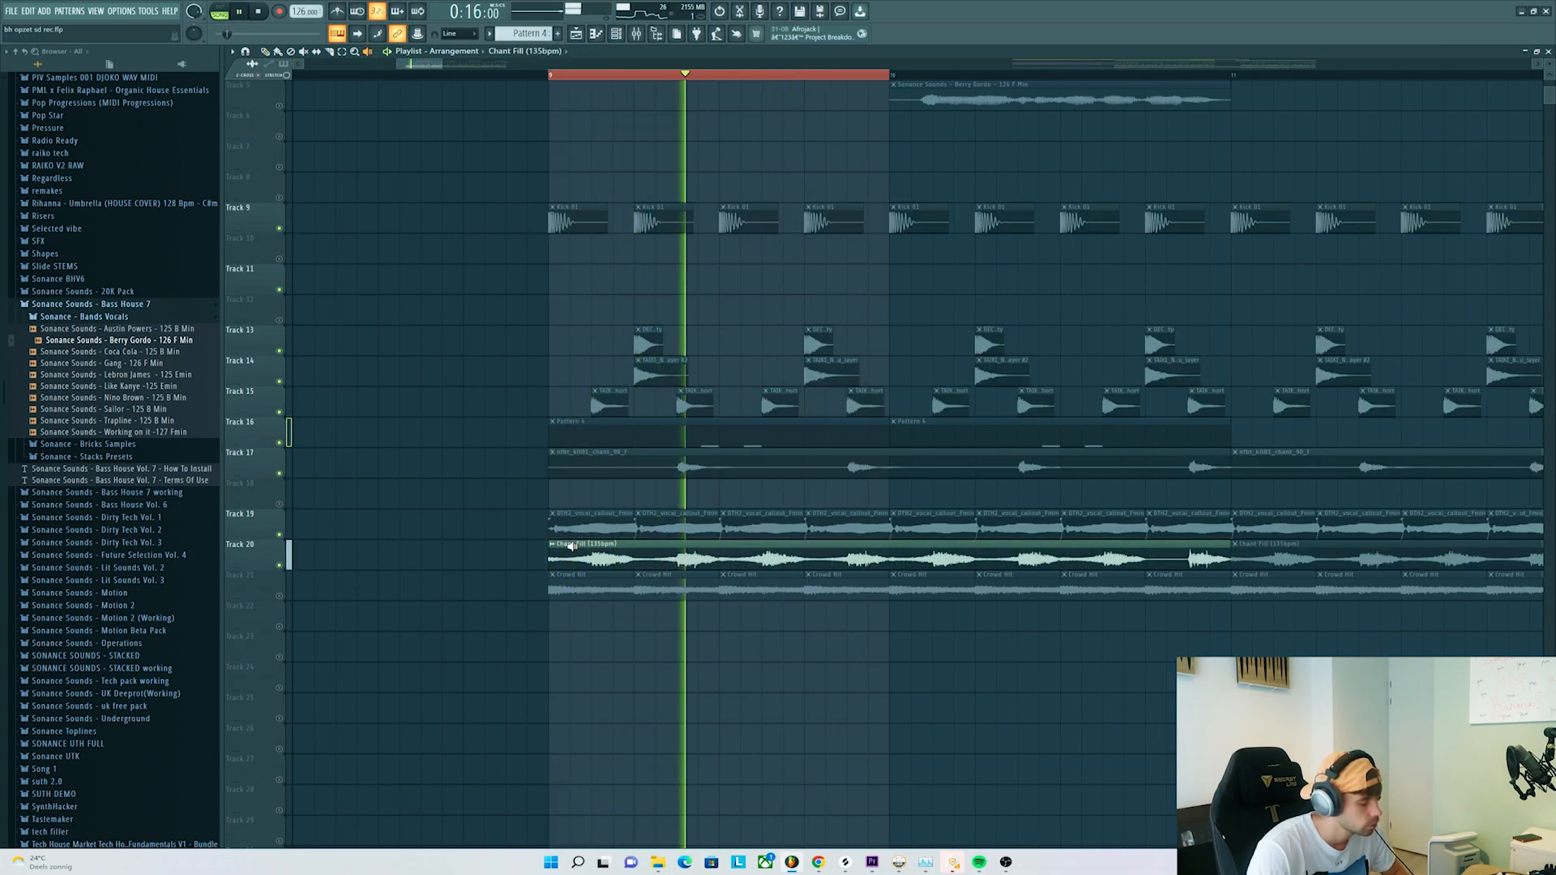
pyautogui.press('space')
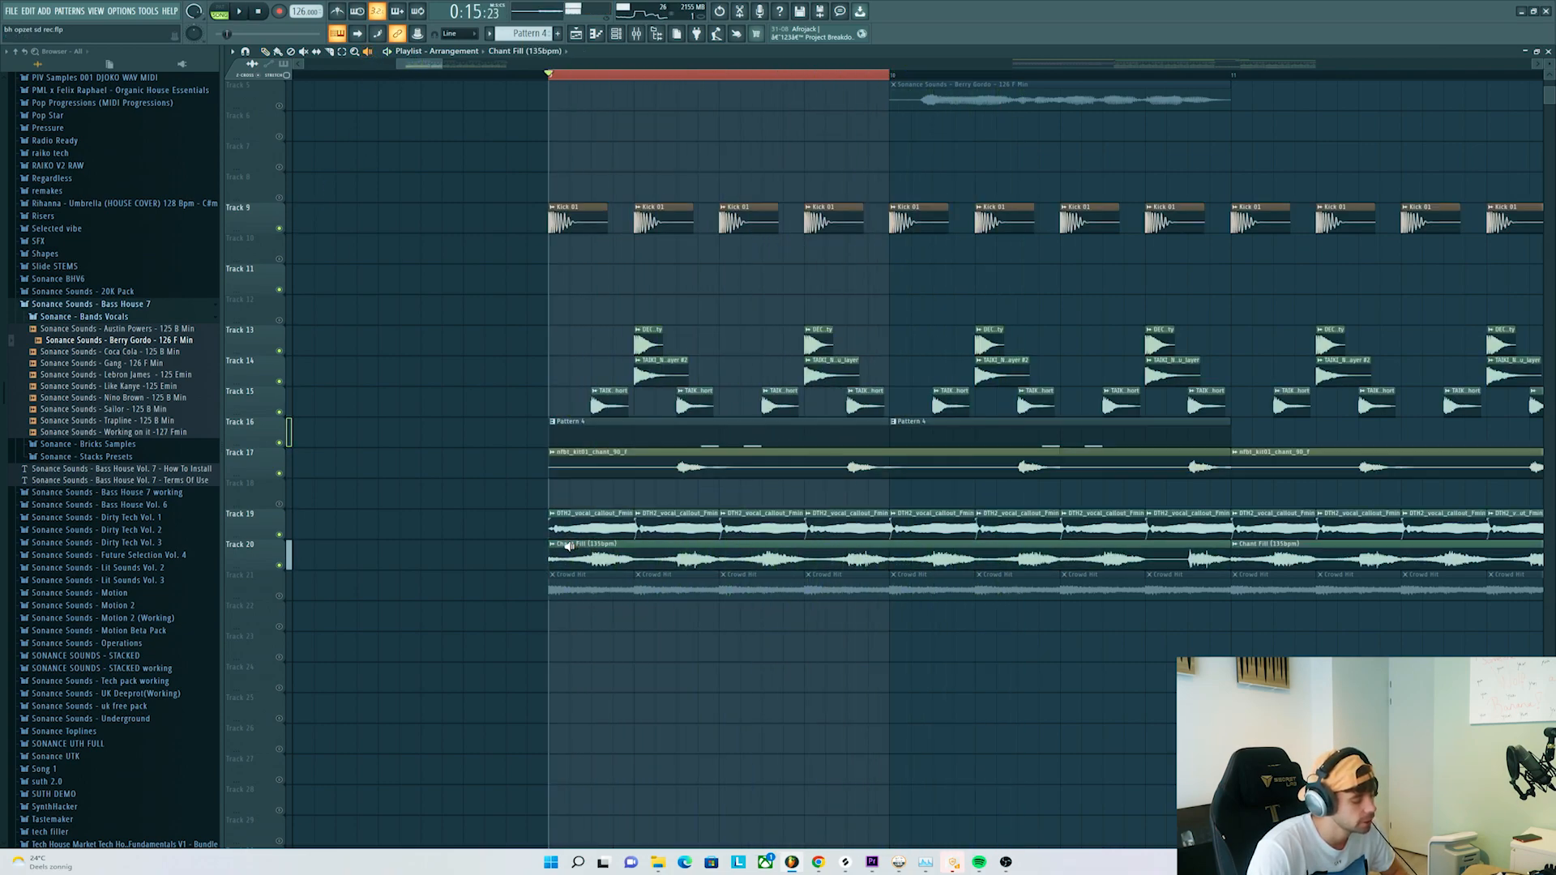
# - Unmute track 21 and audition its first Crowd Hit clip on its own
pyautogui.click(281, 596)
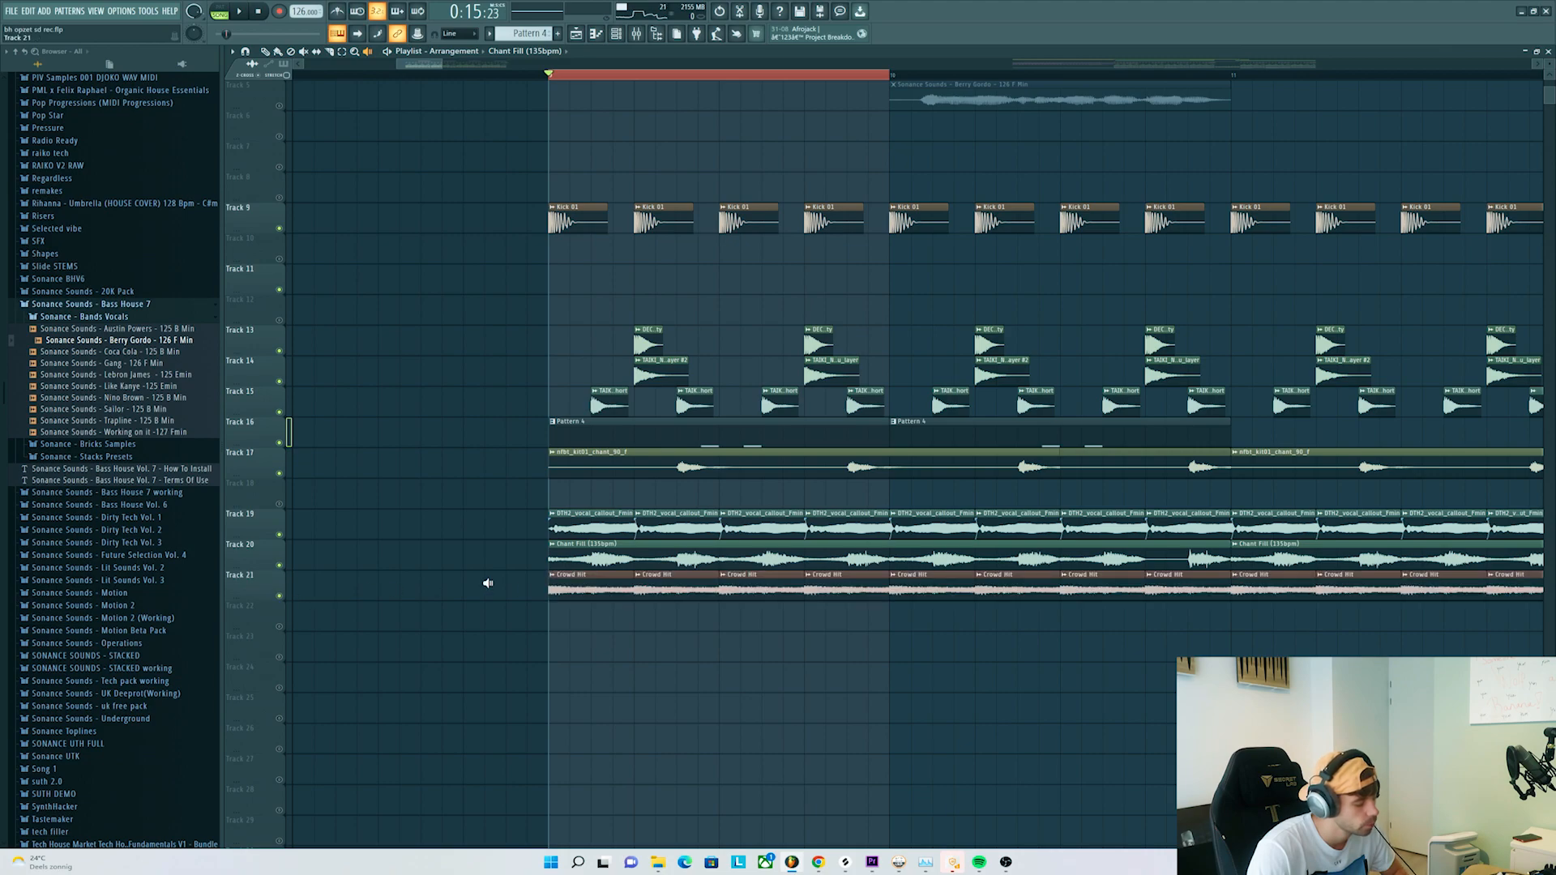
pyautogui.click(548, 586)
pyautogui.press('space')
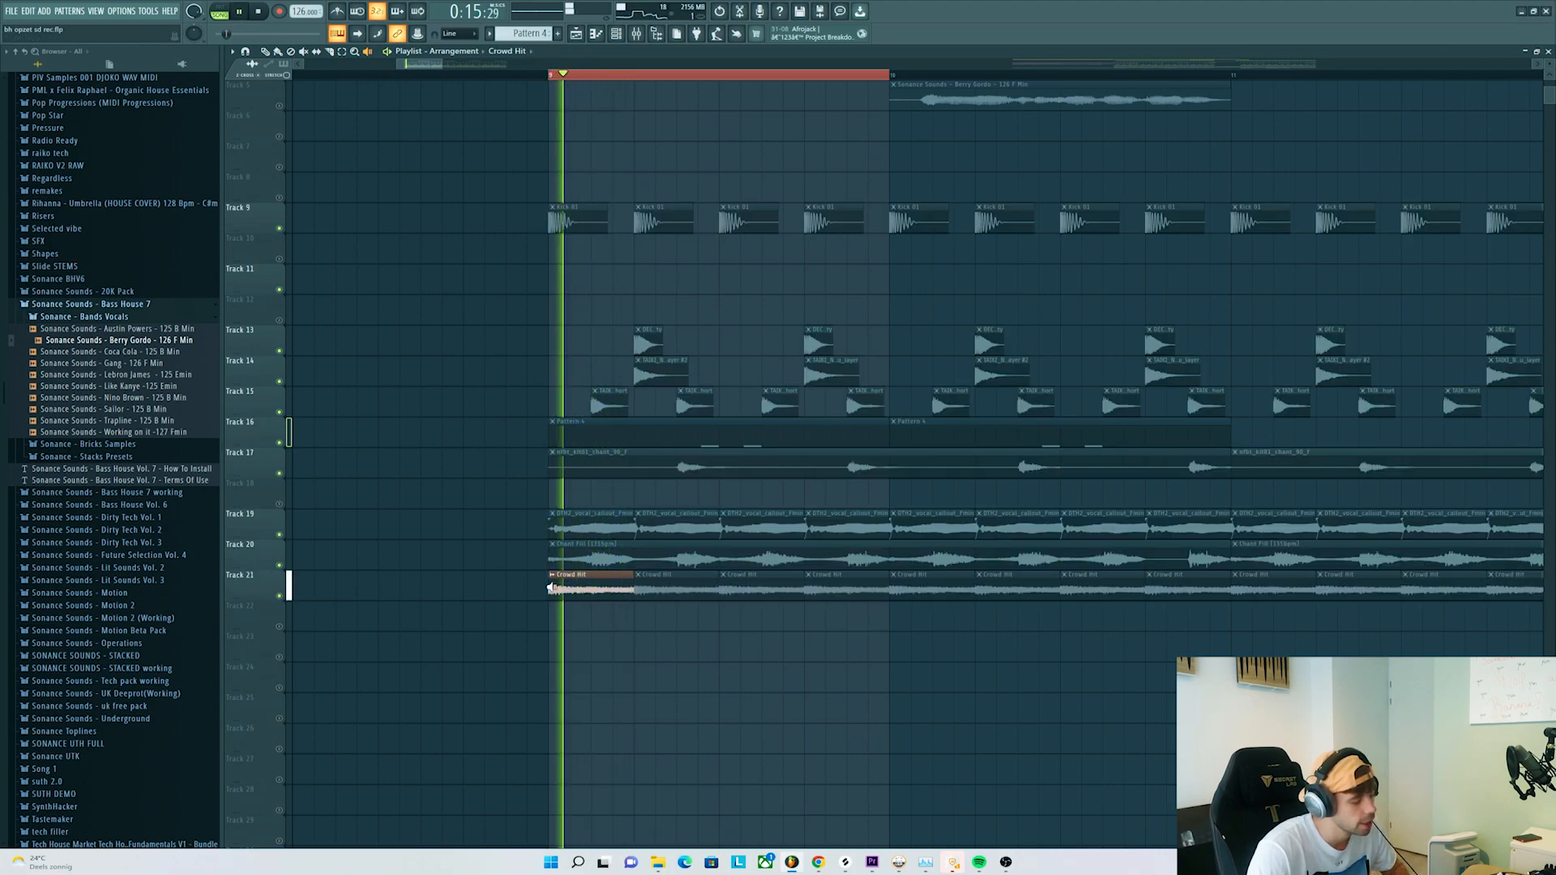
pyautogui.press('space')
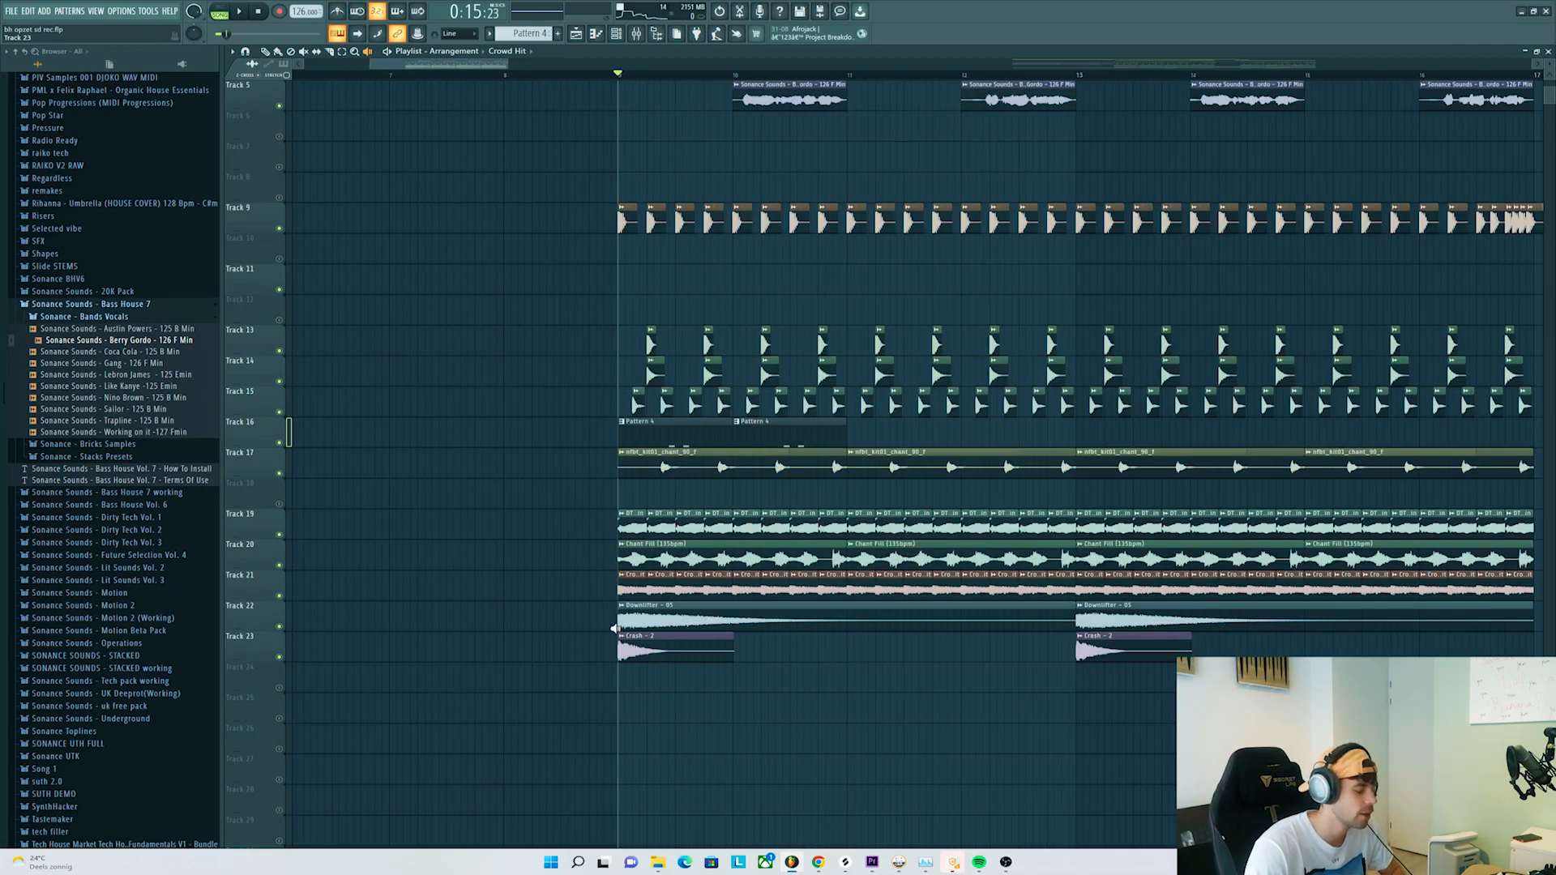
# - Audition the first Crash - 2 clip on track 23 on its own
pyautogui.click(620, 647)
pyautogui.press('space')
pyautogui.press('space')
pyautogui.press('space')
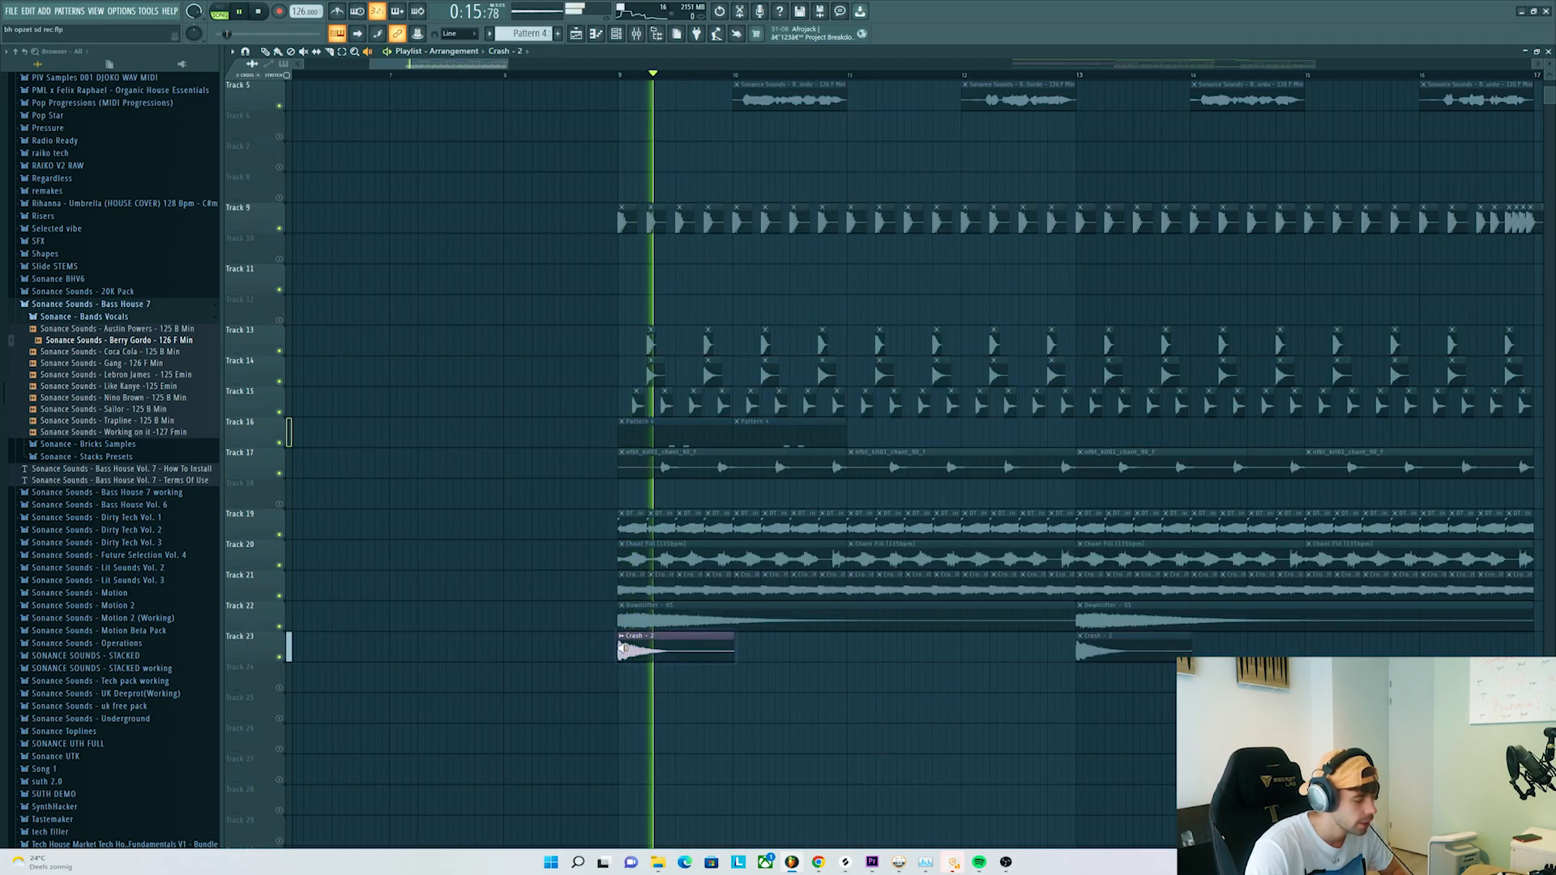
# - Play back the full arrangement of drums, chants, effects and vocals from bar 9
pyautogui.scroll(-2, 359, 577)
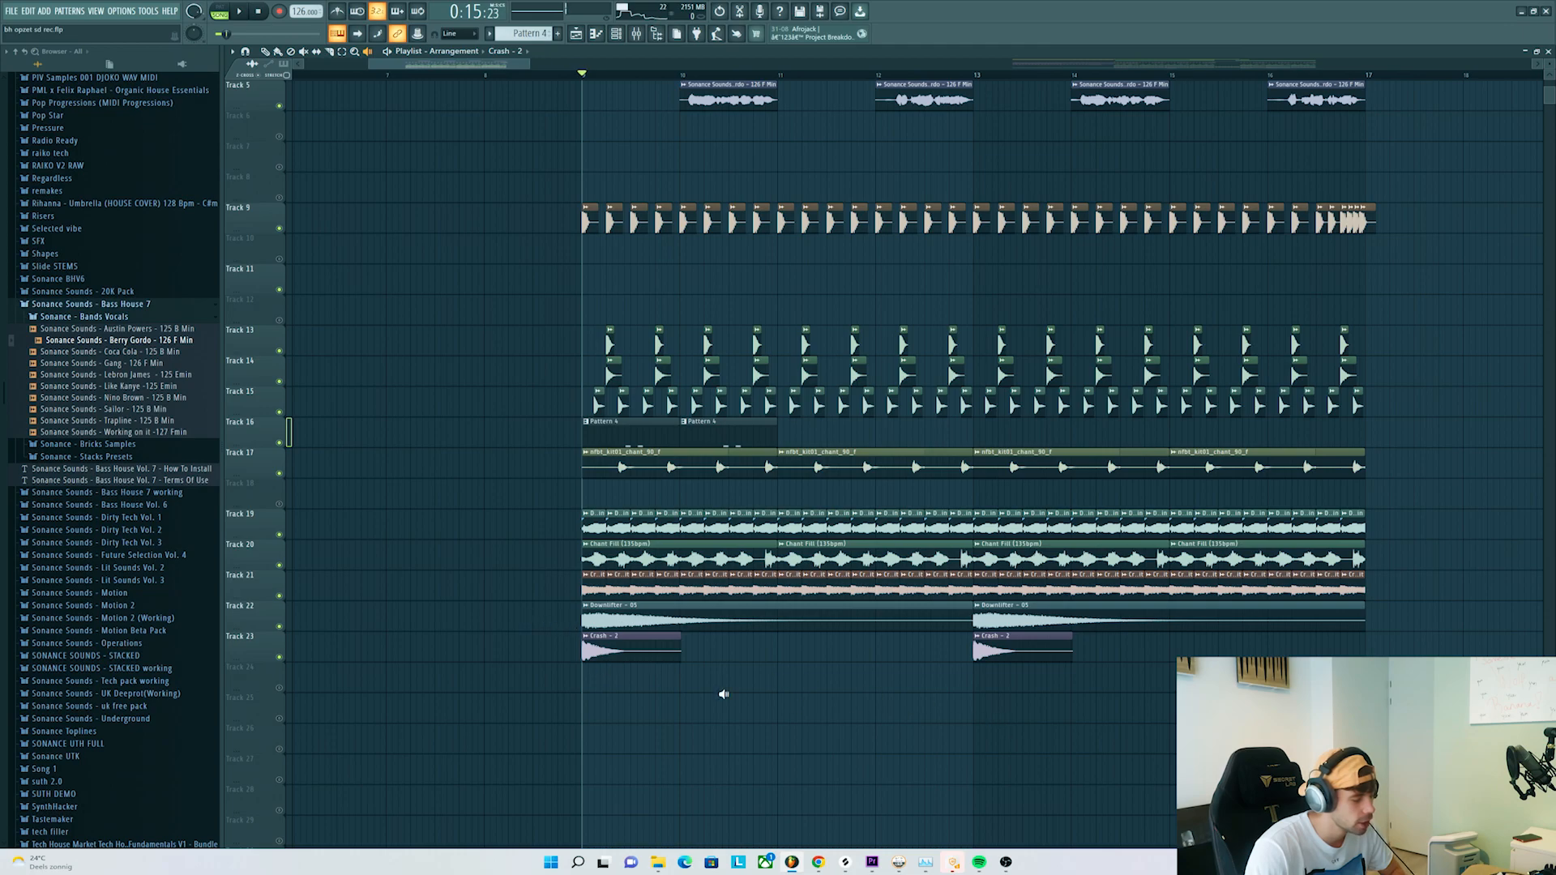
pyautogui.scroll(-1, 1306, 291)
pyautogui.press('space')
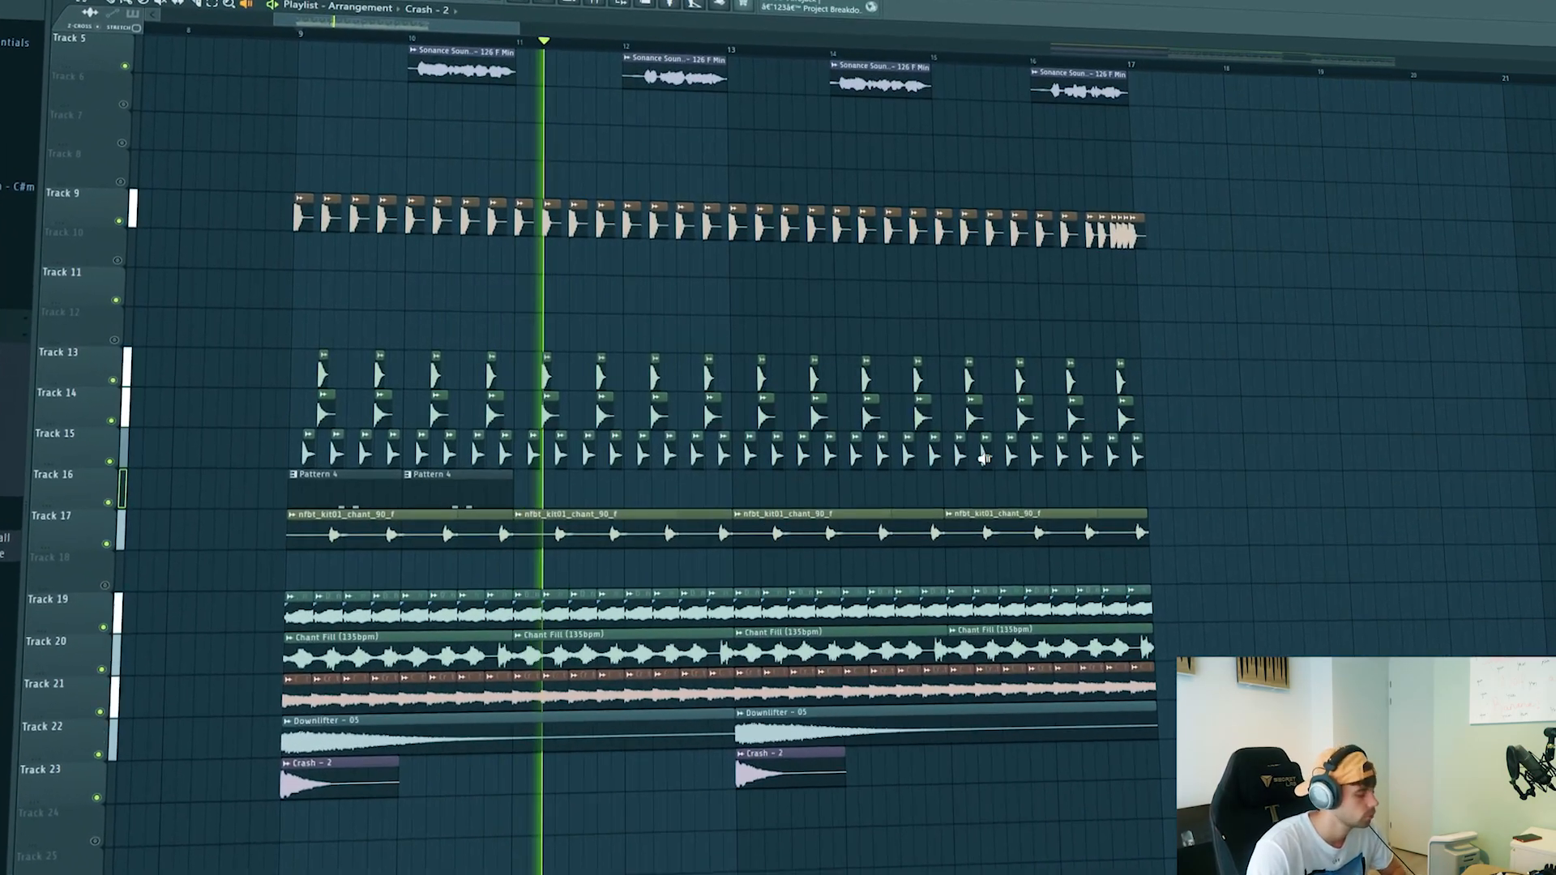
pyautogui.press('space')
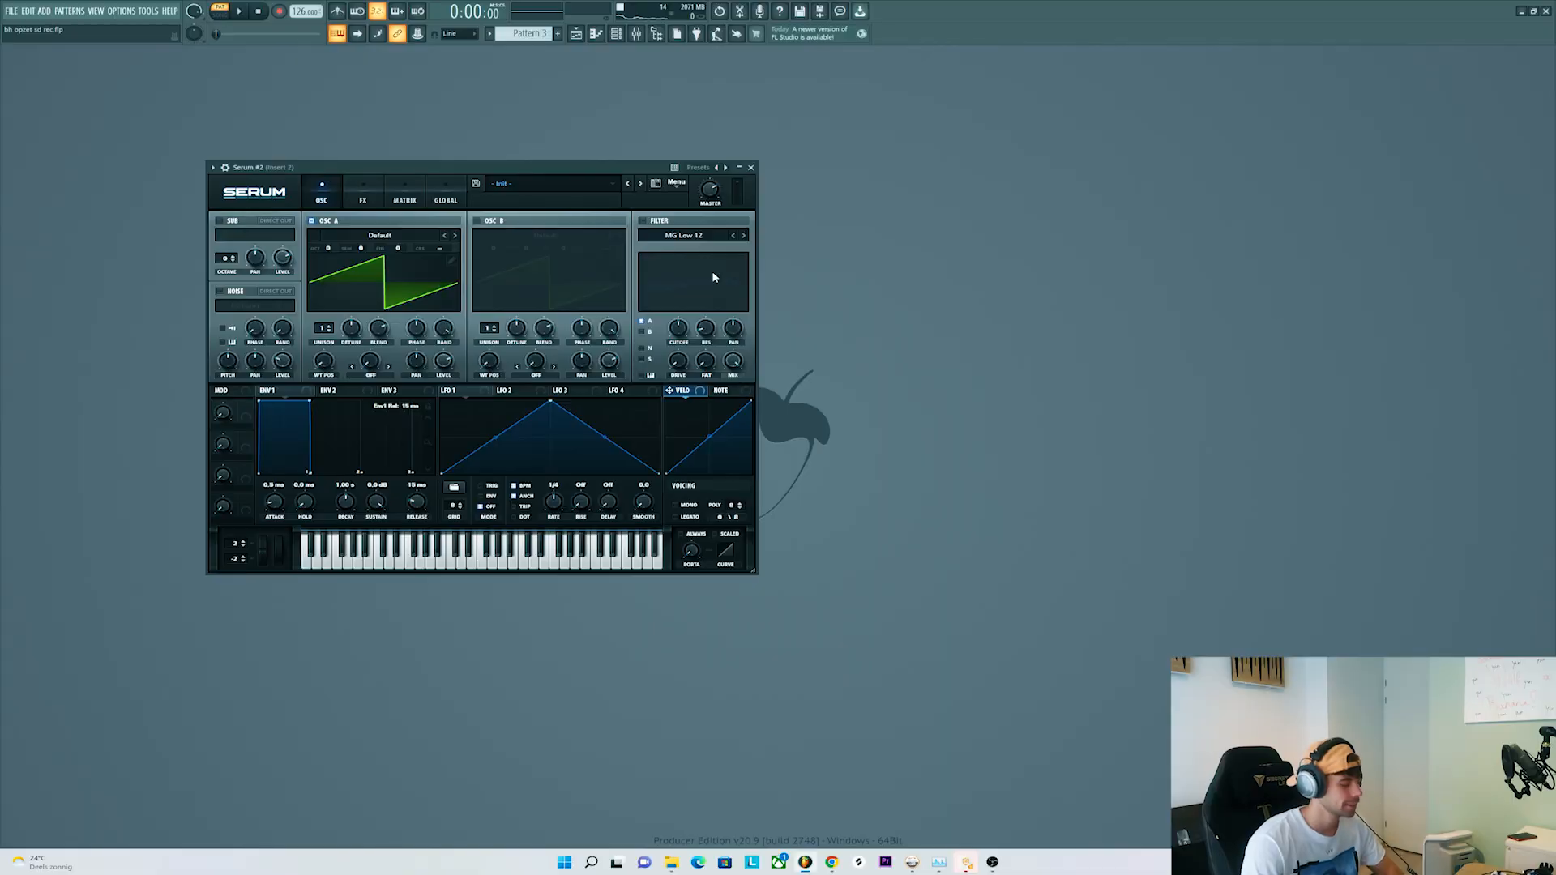
# - Load the Bass - Berry 1 preset in Serum #2, audition a few notes and close the synth
pyautogui.click(538, 187)
pyautogui.moveTo(633, 420)
pyautogui.click(733, 533)
pyautogui.press('z')
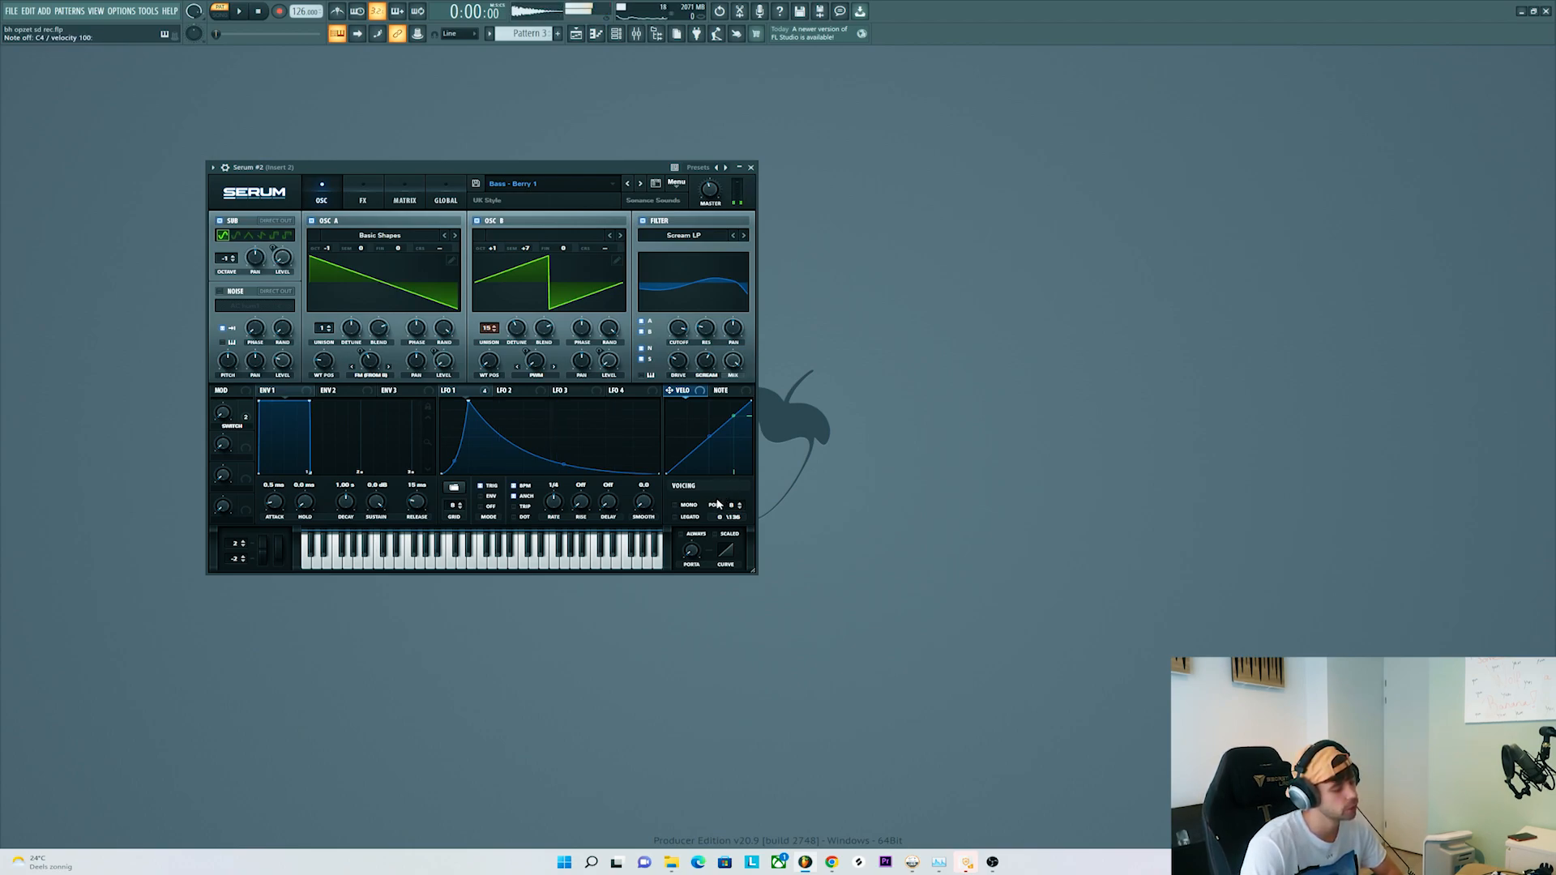
pyautogui.click(751, 167)
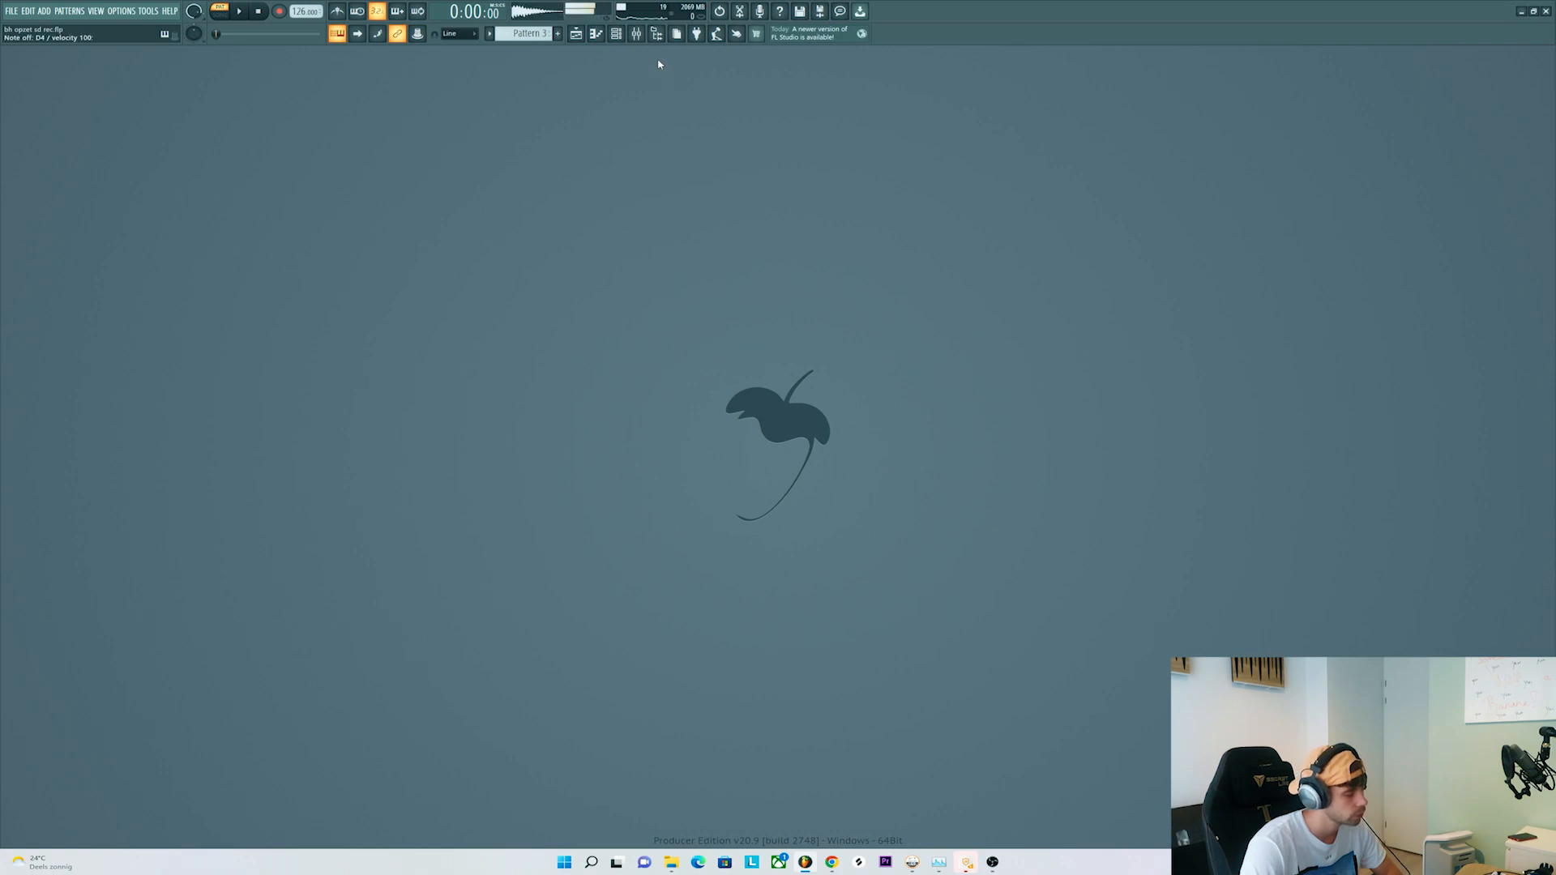
# - Program three bass notes, F4, F4 and F#4, on the first three beats of Serum #2's Pattern 3 and play them
pyautogui.click(616, 33)
pyautogui.rightClick(240, 616)
pyautogui.click(258, 623)
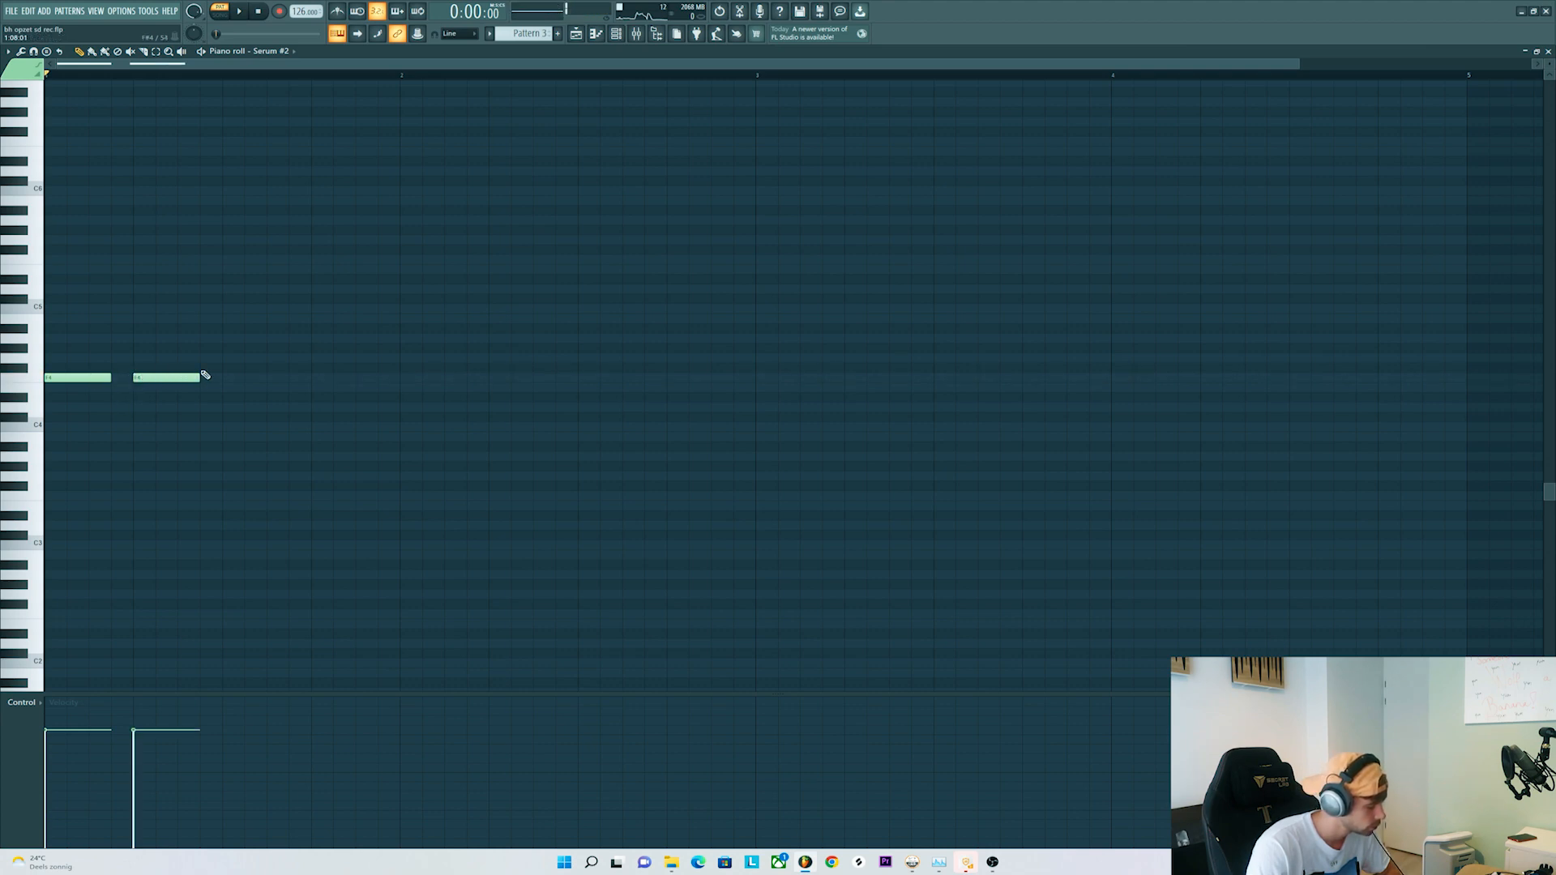
pyautogui.press('space')
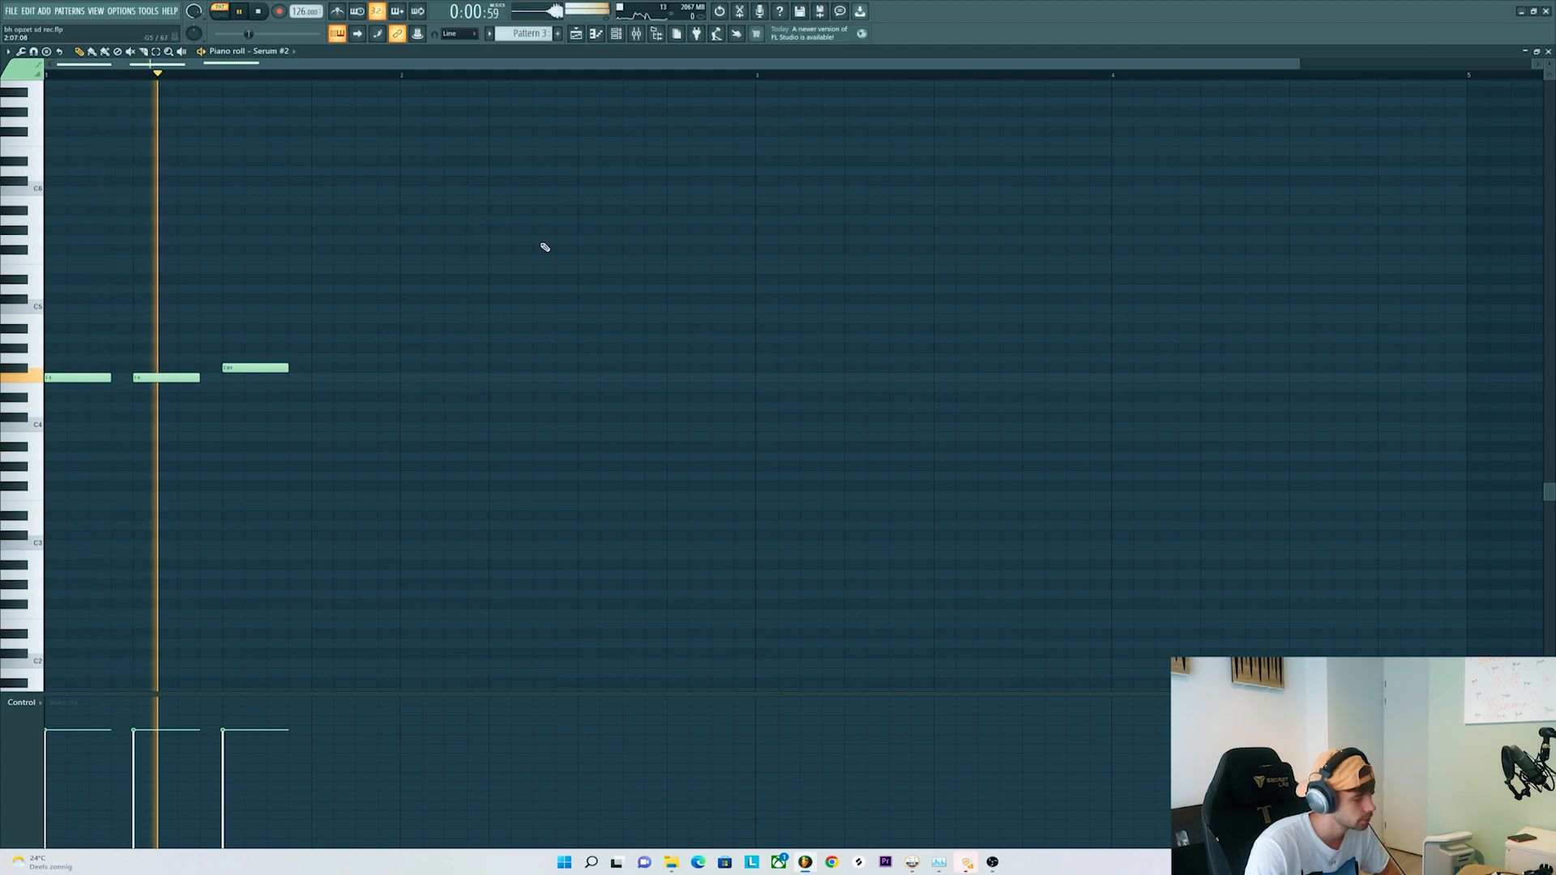
pyautogui.press('space')
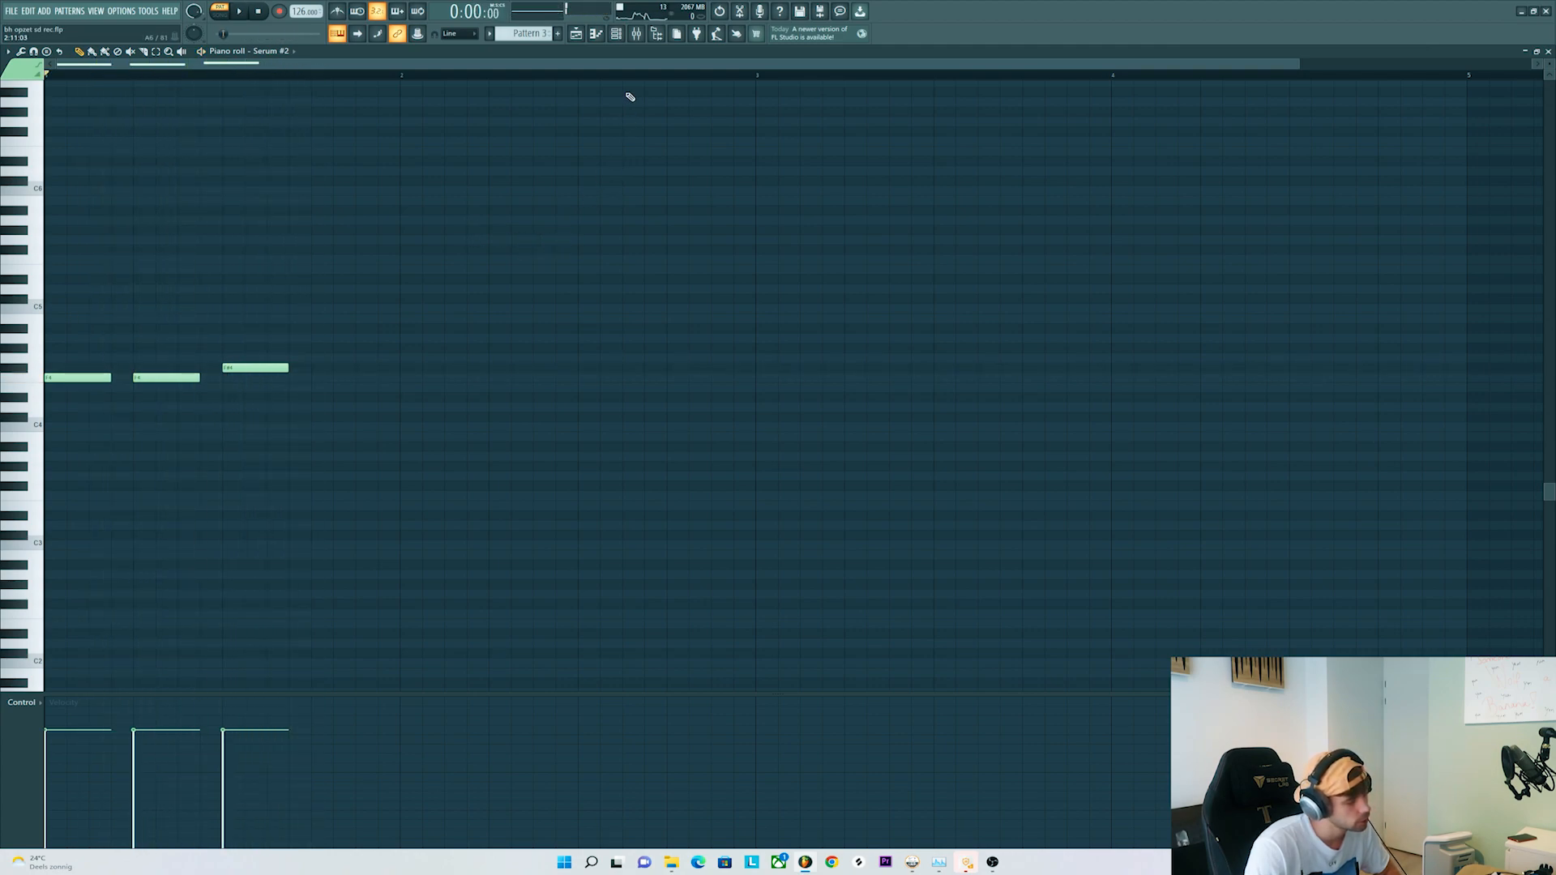
# - Play Serum #2's bass with CamelCrusher and the FabFilter Pro-Q 3 low cut enabled on mixer Insert 2
pyautogui.click(637, 35)
pyautogui.press('space')
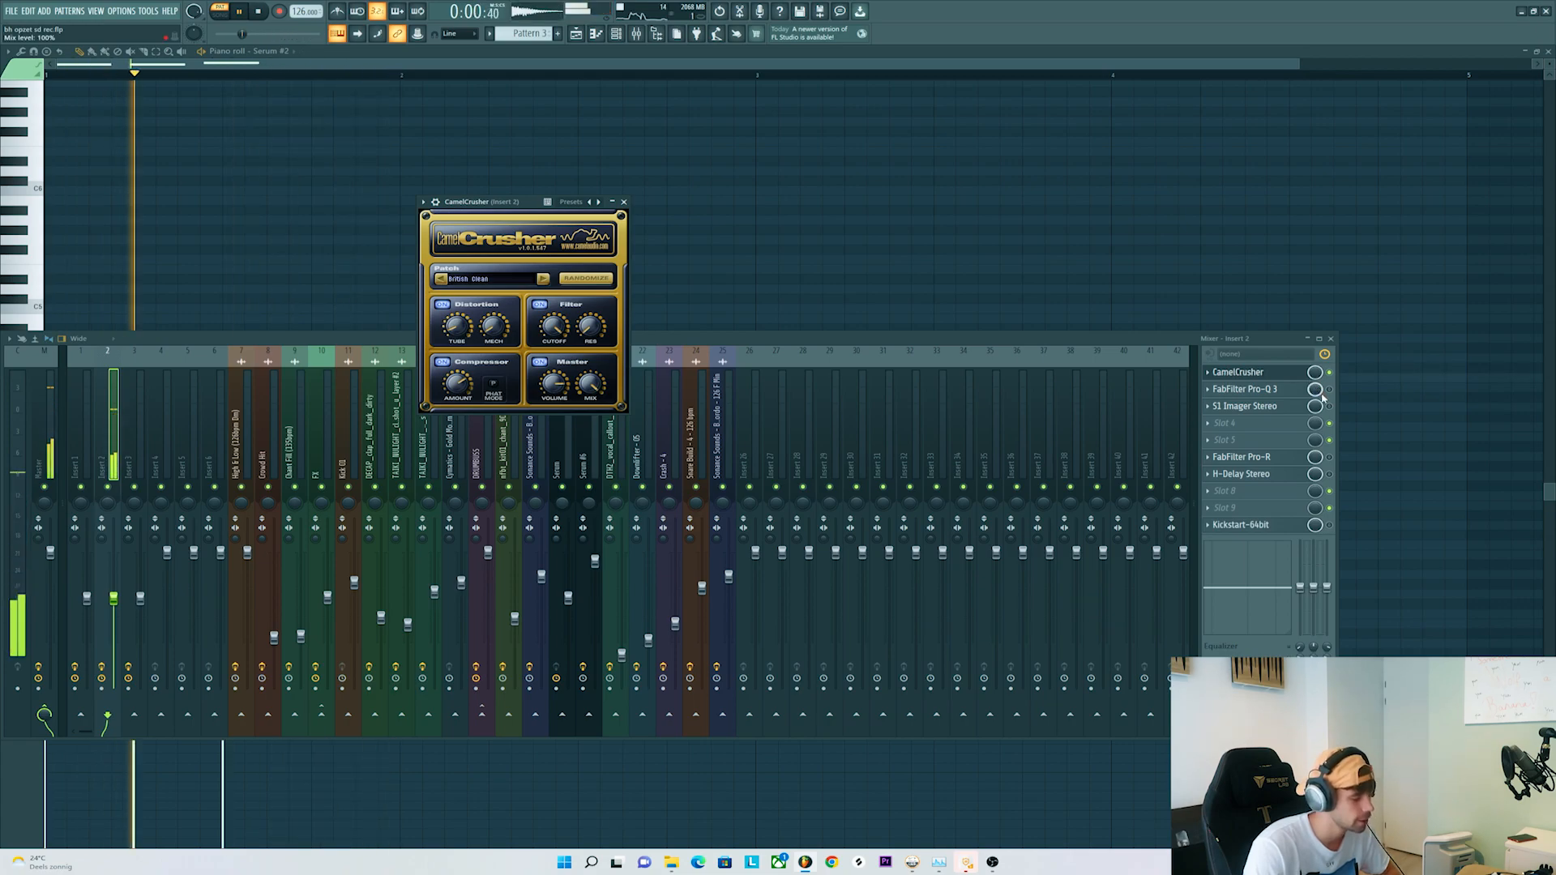
pyautogui.click(1245, 389)
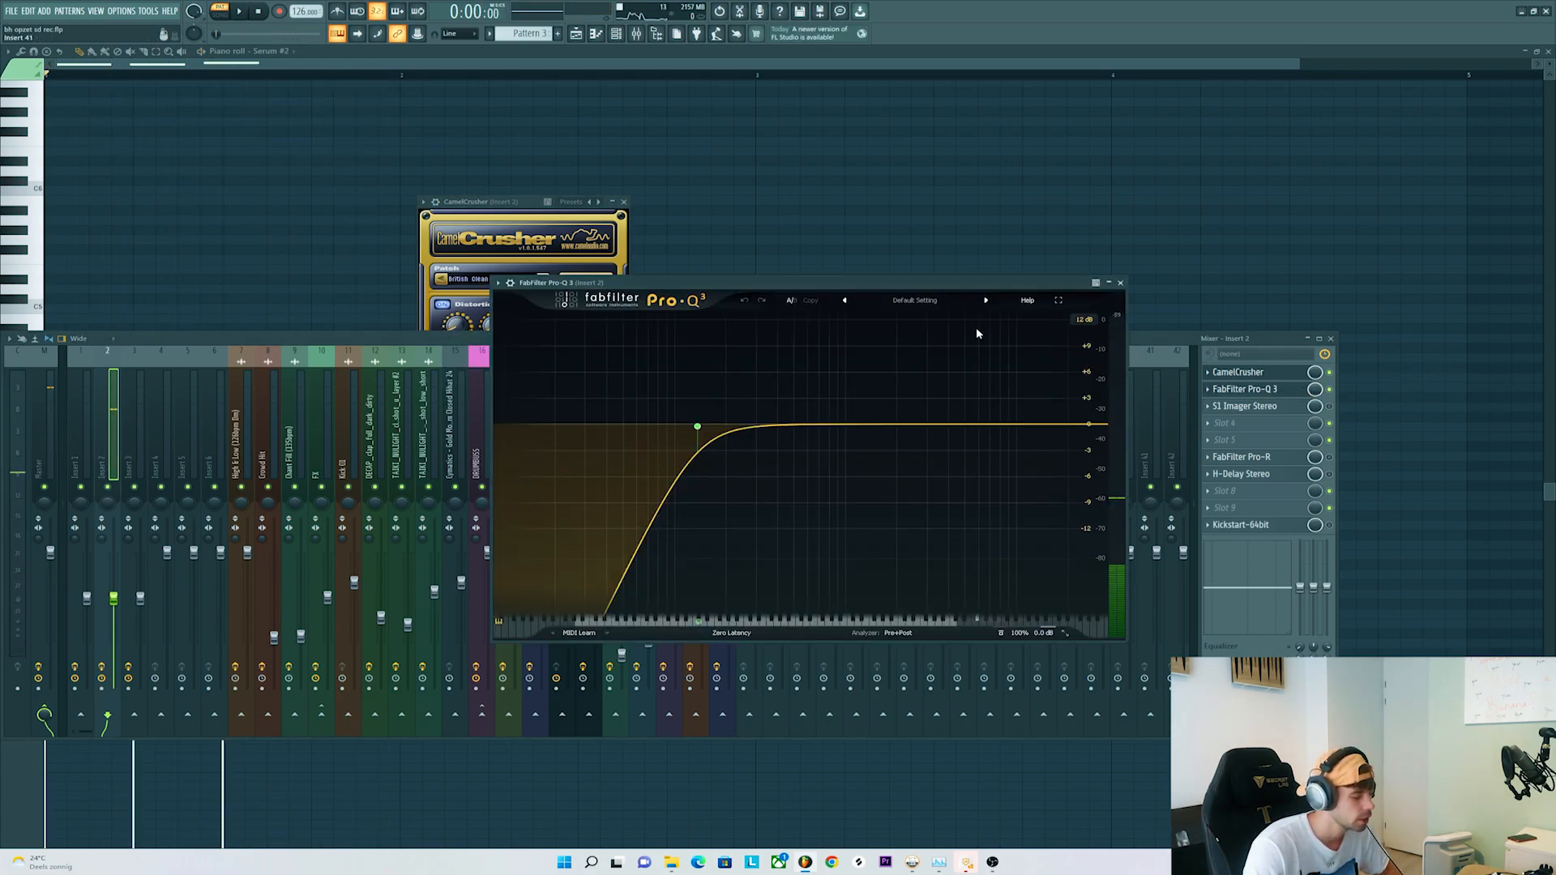
pyautogui.moveTo(911, 288); pyautogui.dragTo(722, 229)
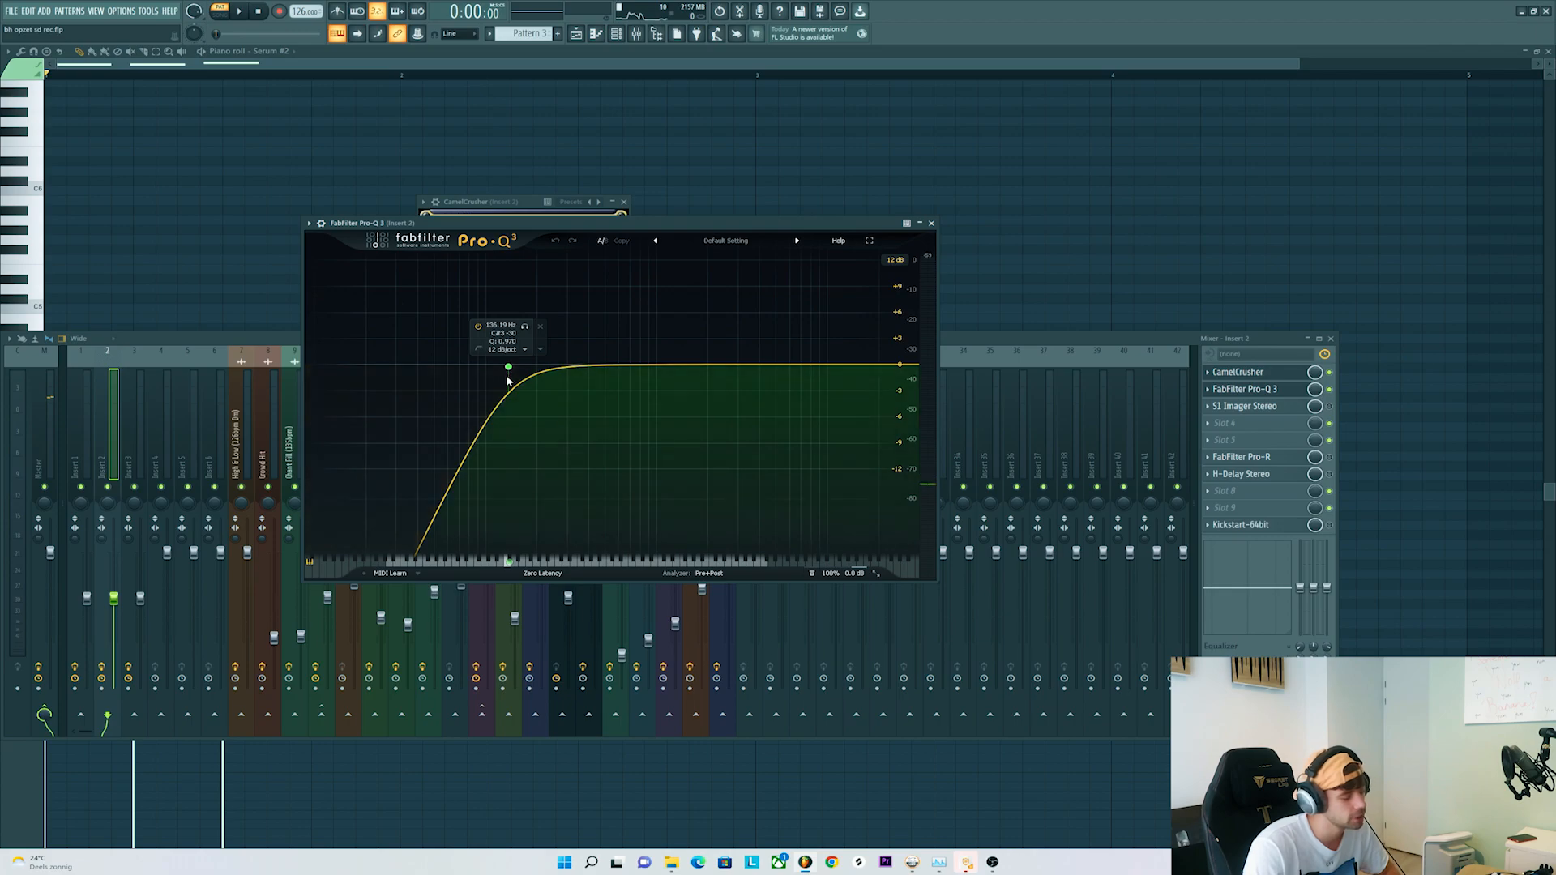
pyautogui.press('space')
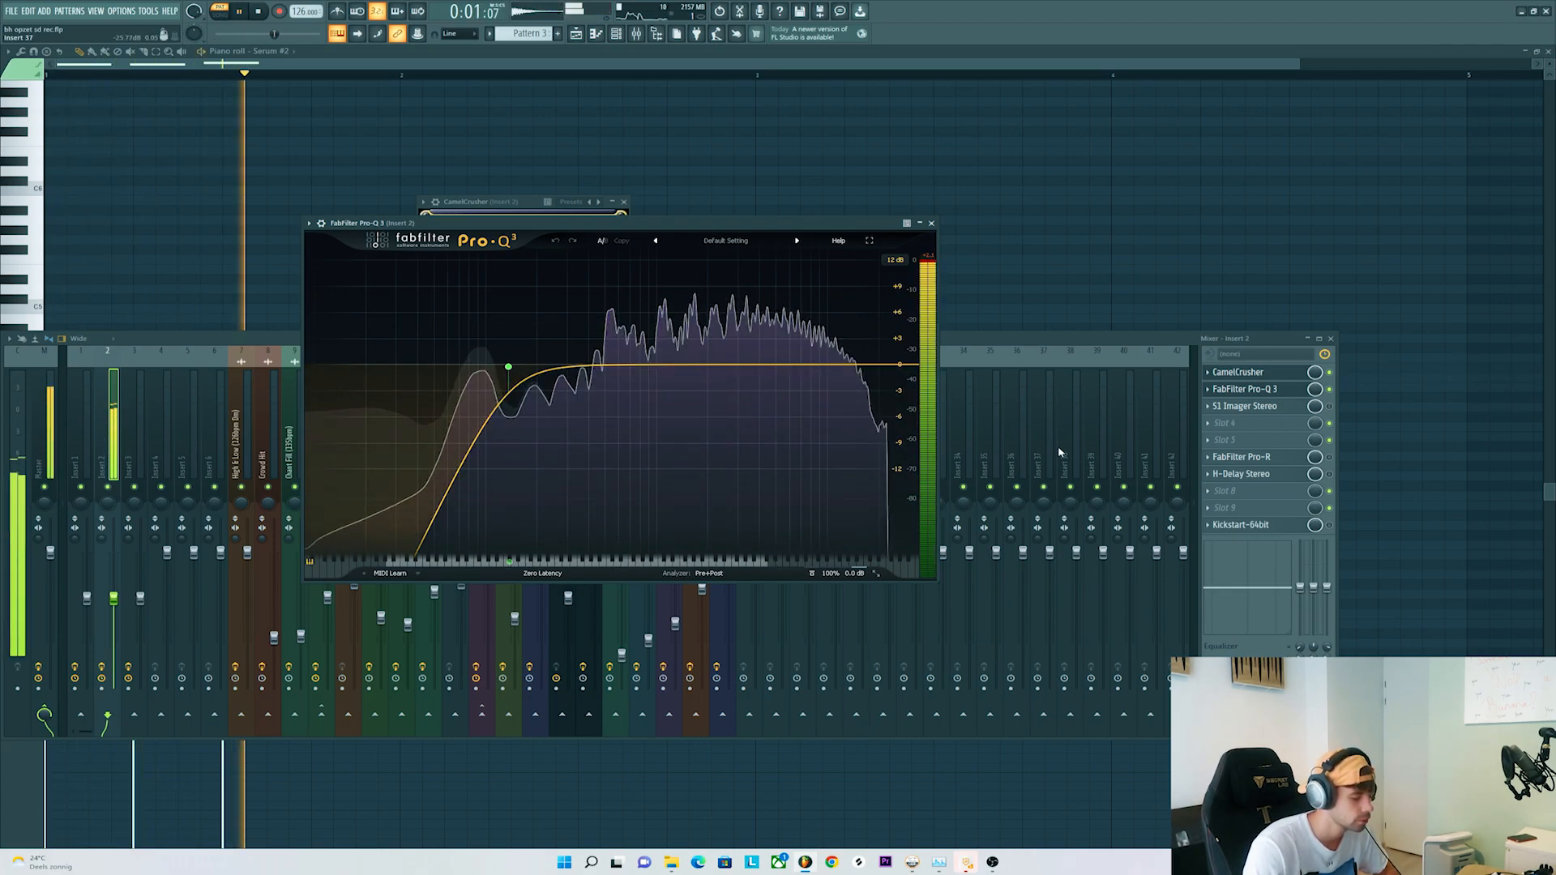
# - Enable and open S1 Imager Stereo, FabFilter Pro-R, H-Delay Stereo and Kickstart on Insert 2 while the bass pattern plays
pyautogui.click(1329, 407)
pyautogui.click(1297, 407)
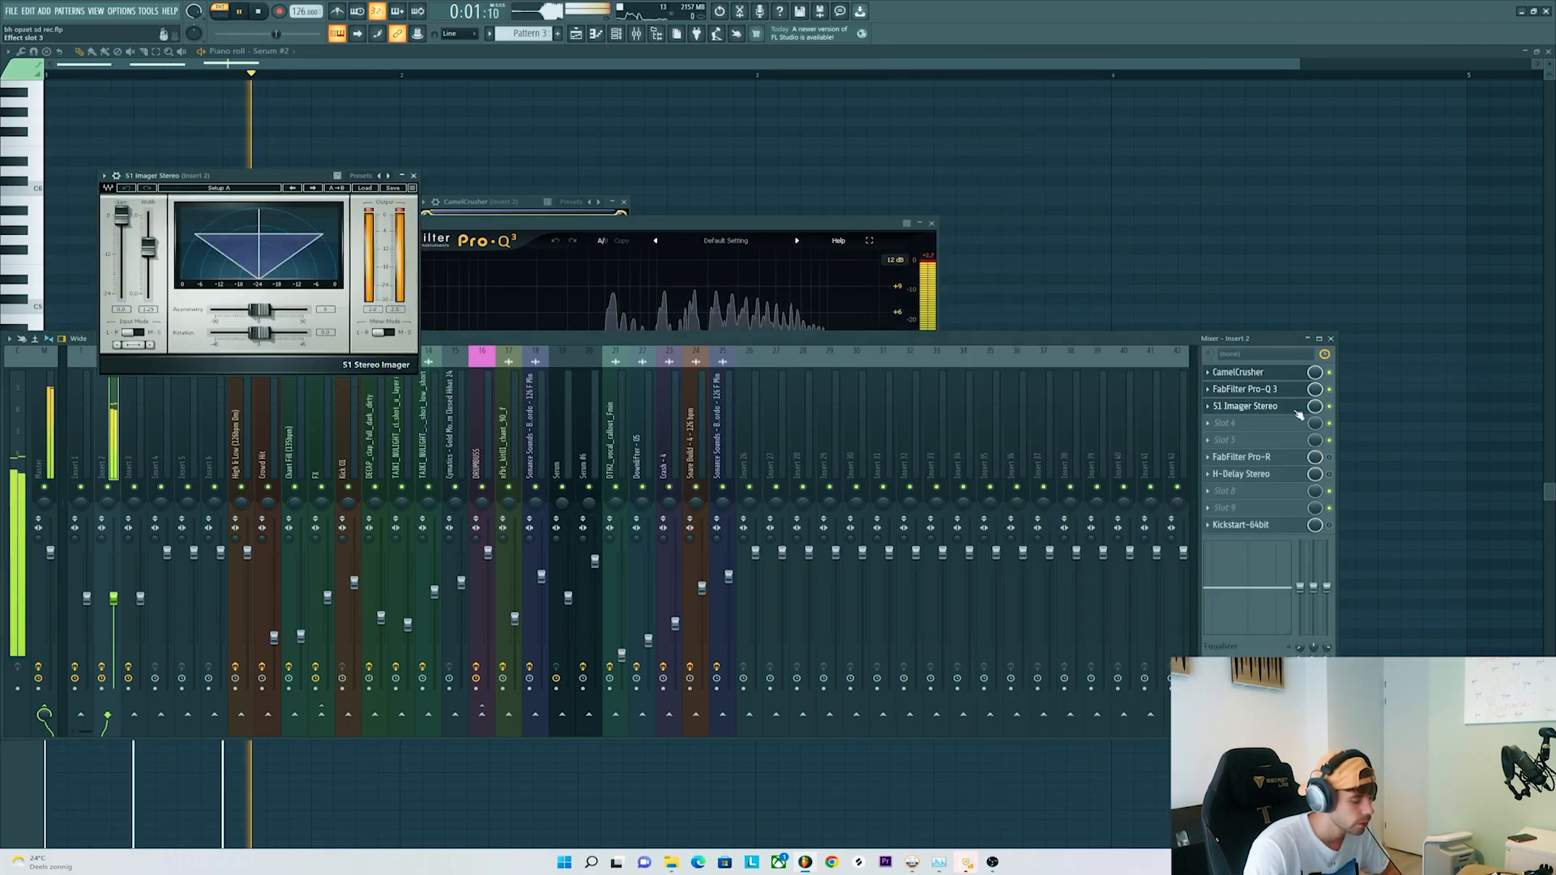
pyautogui.press('space')
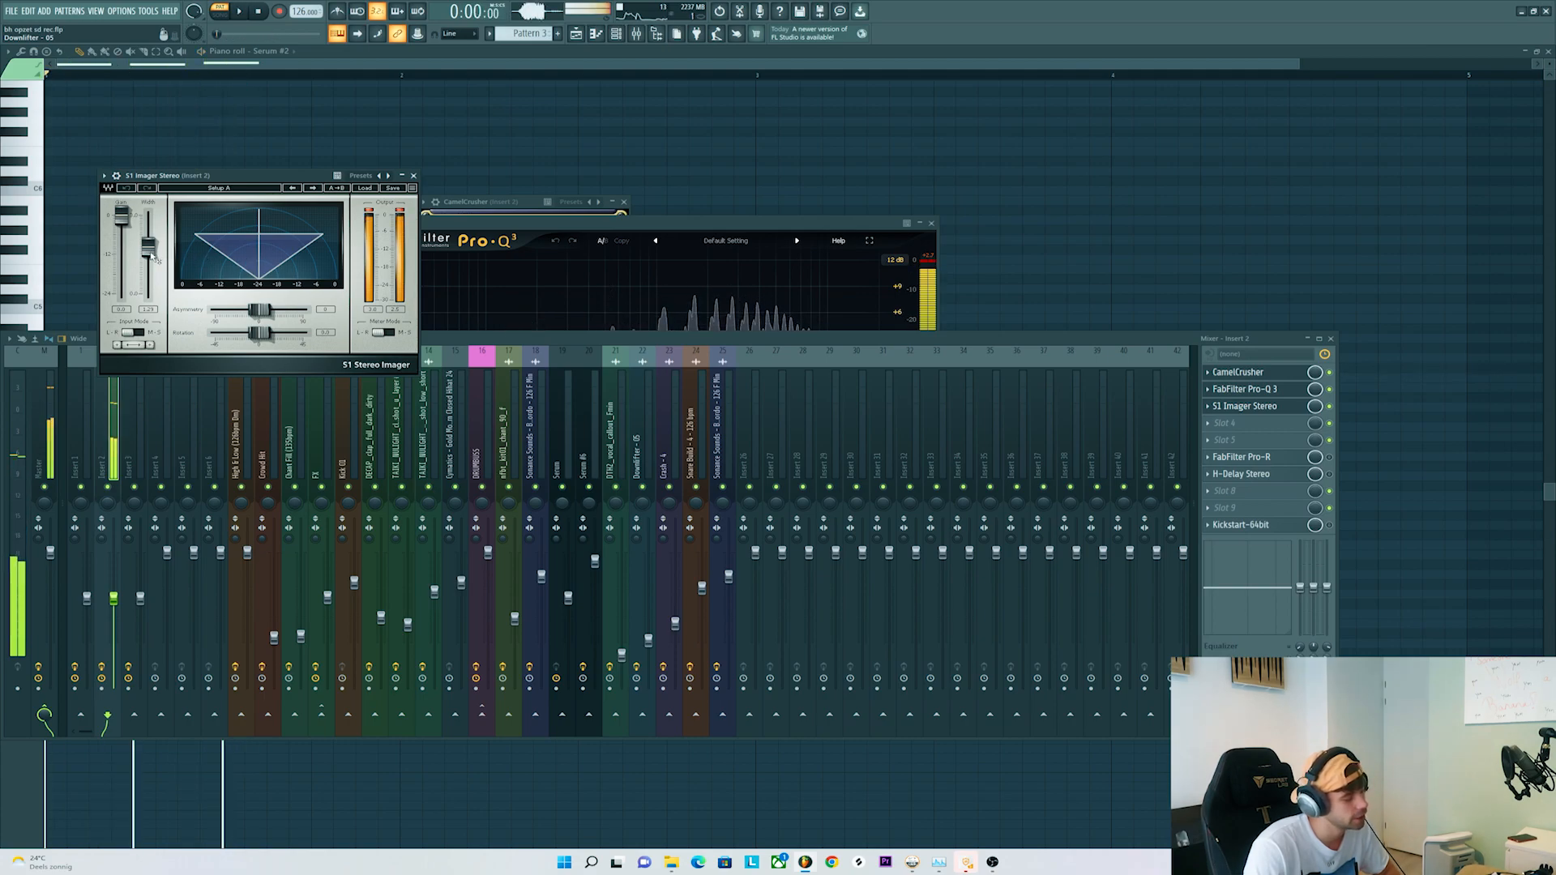
pyautogui.press('space')
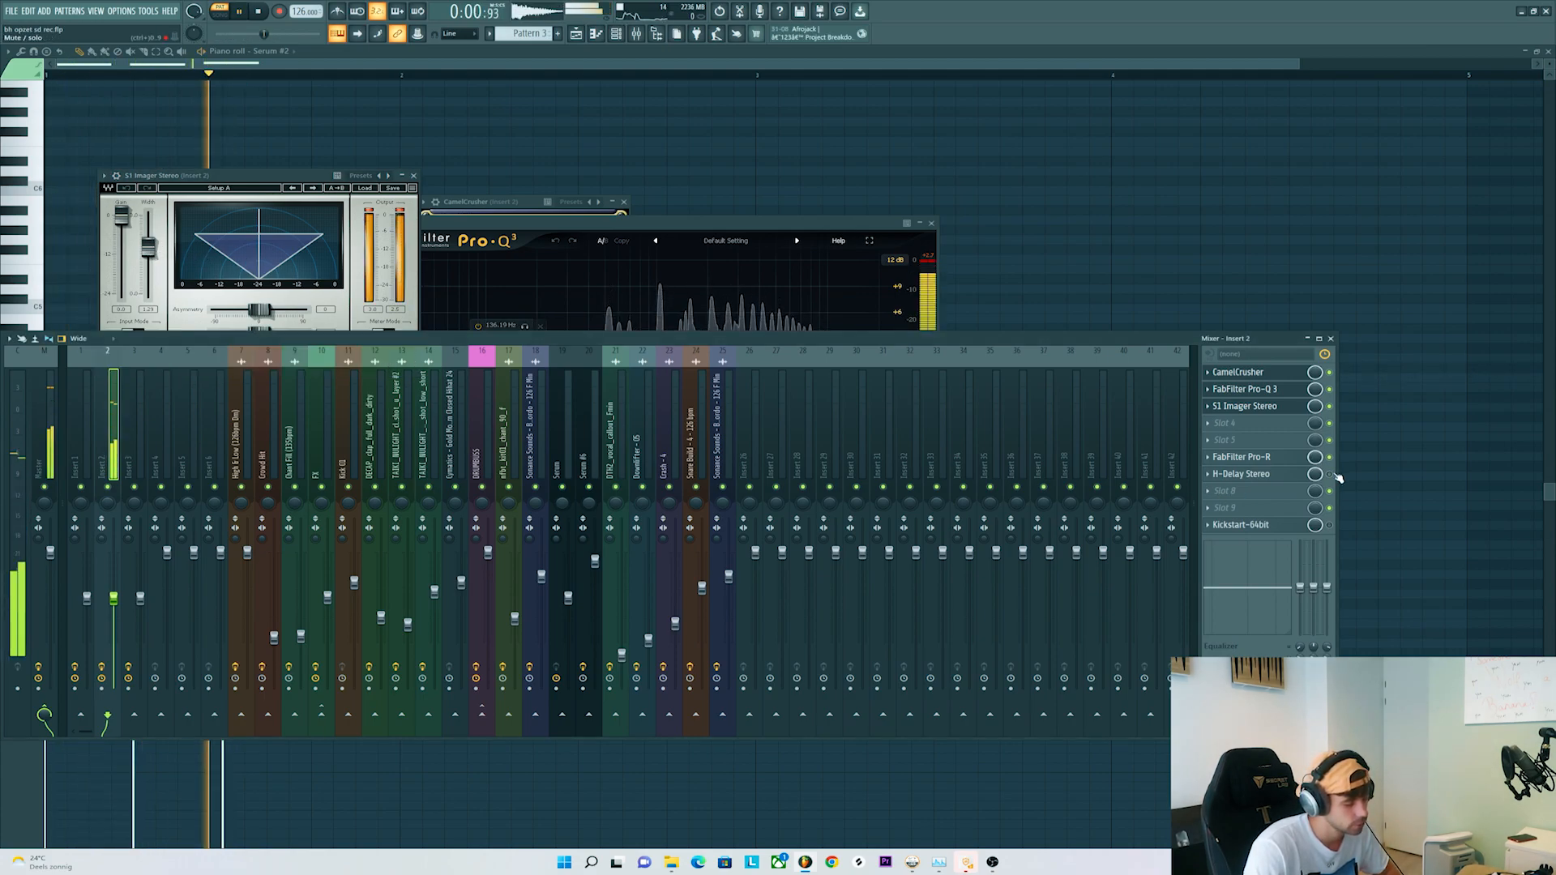
pyautogui.click(1269, 457)
pyautogui.click(1280, 476)
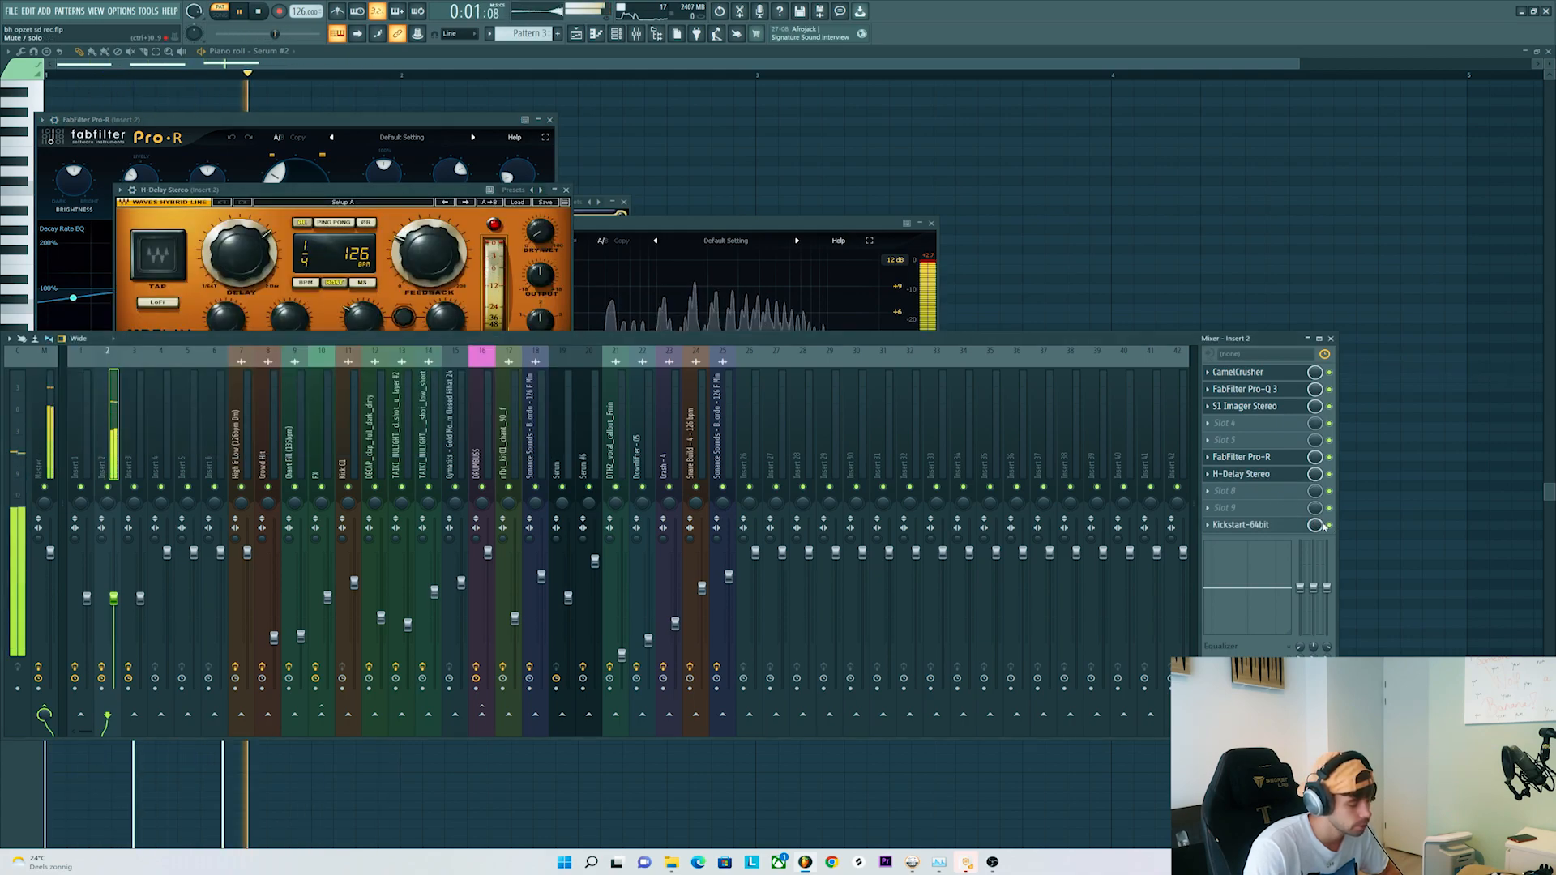
pyautogui.click(1265, 524)
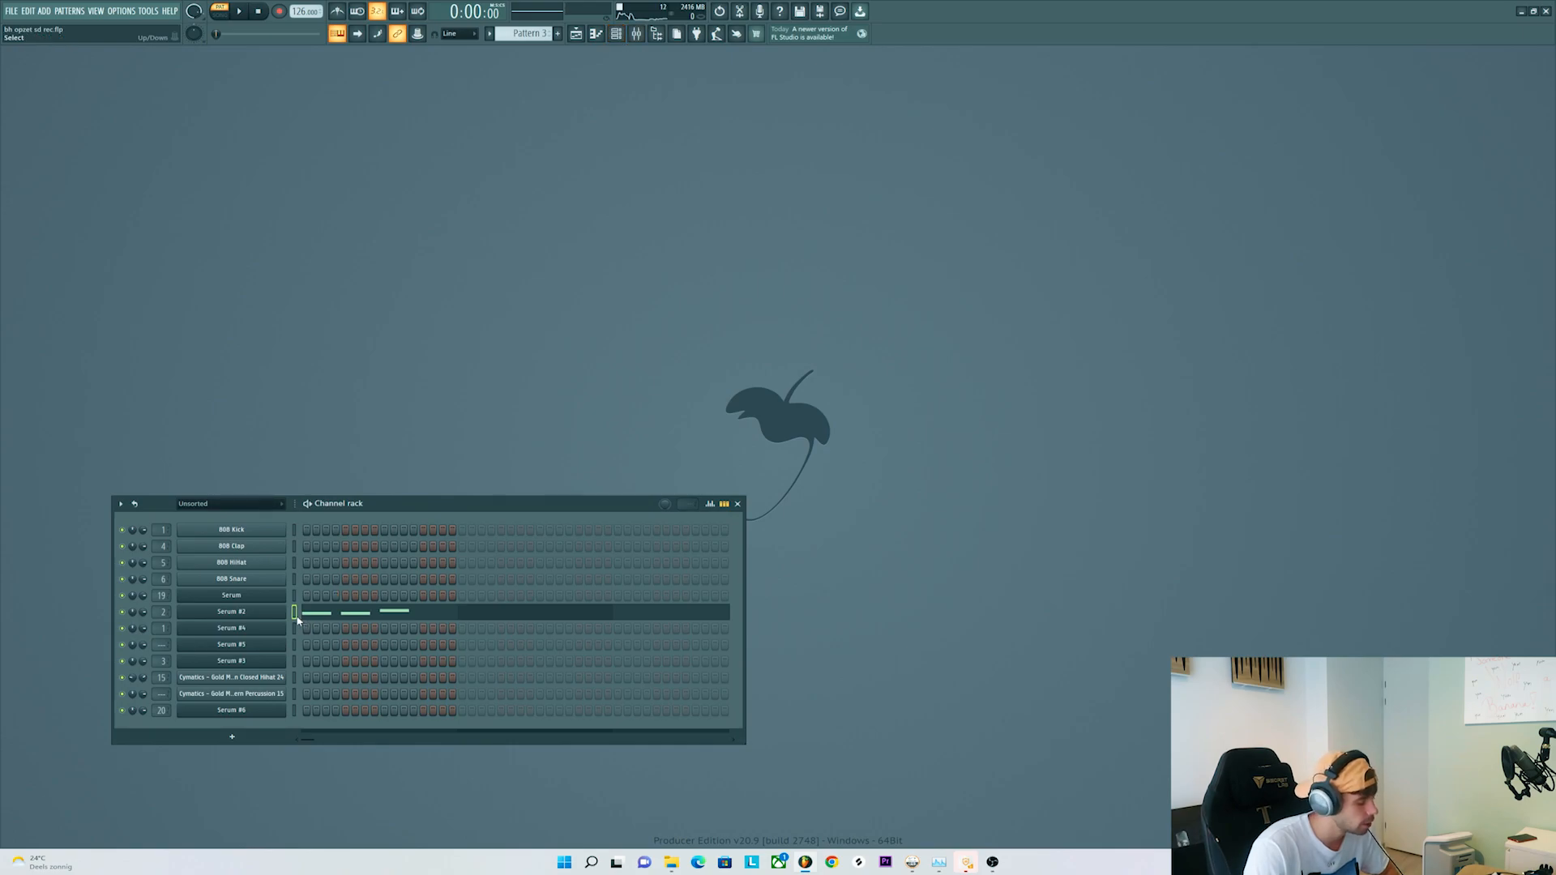
# - Copy Serum #2's three bass notes to Serum #4 and load its Bass - Berry 2 preset from Sonance Sounds - Bass House Vol. 7
pyautogui.click(294, 631)
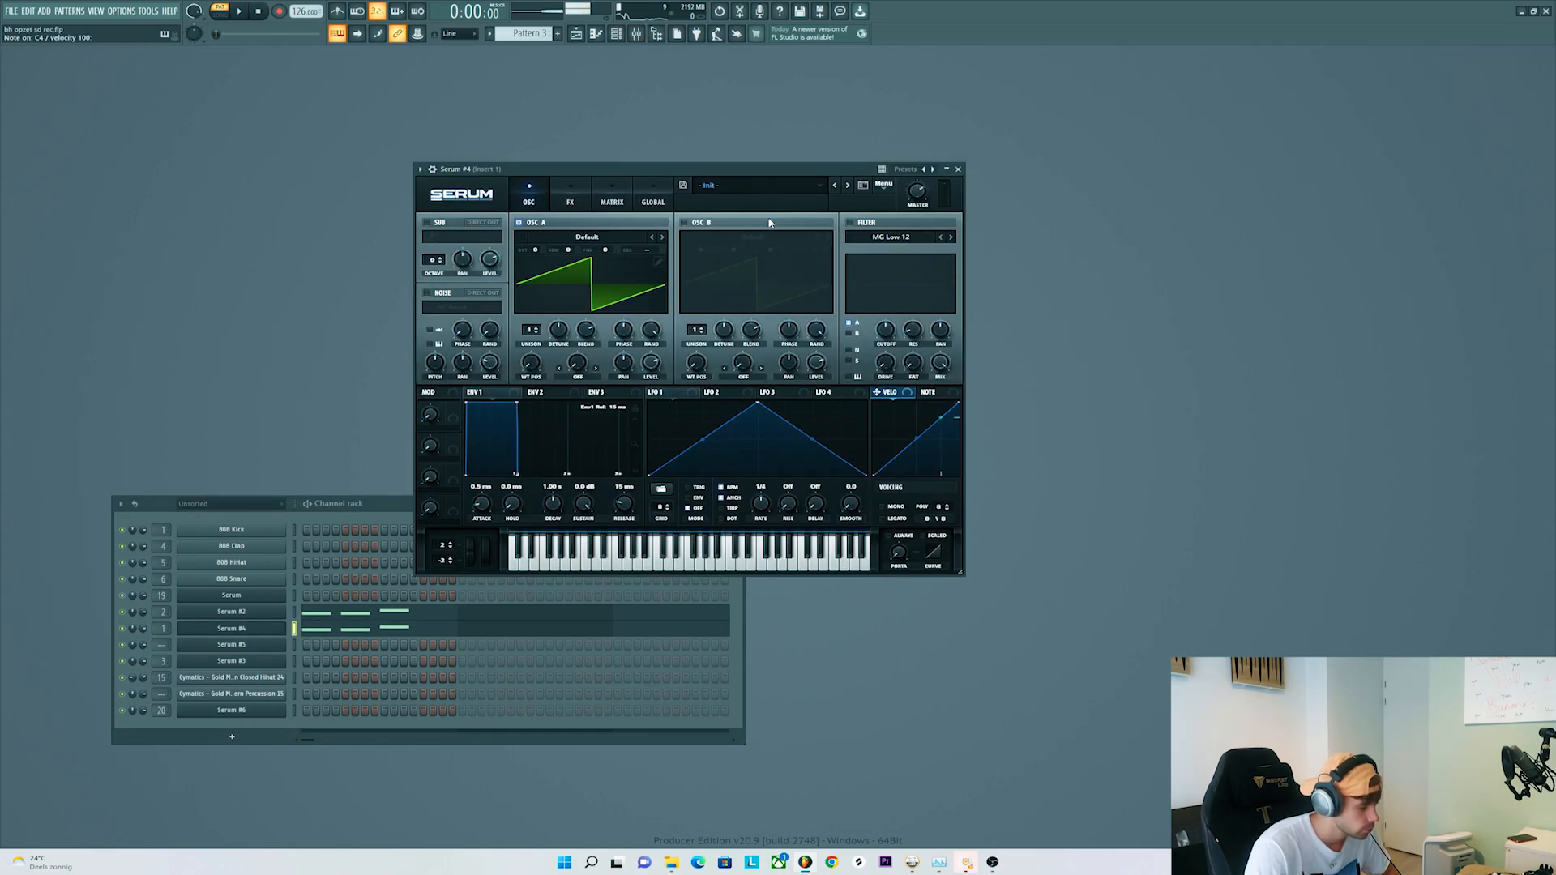
pyautogui.click(791, 186)
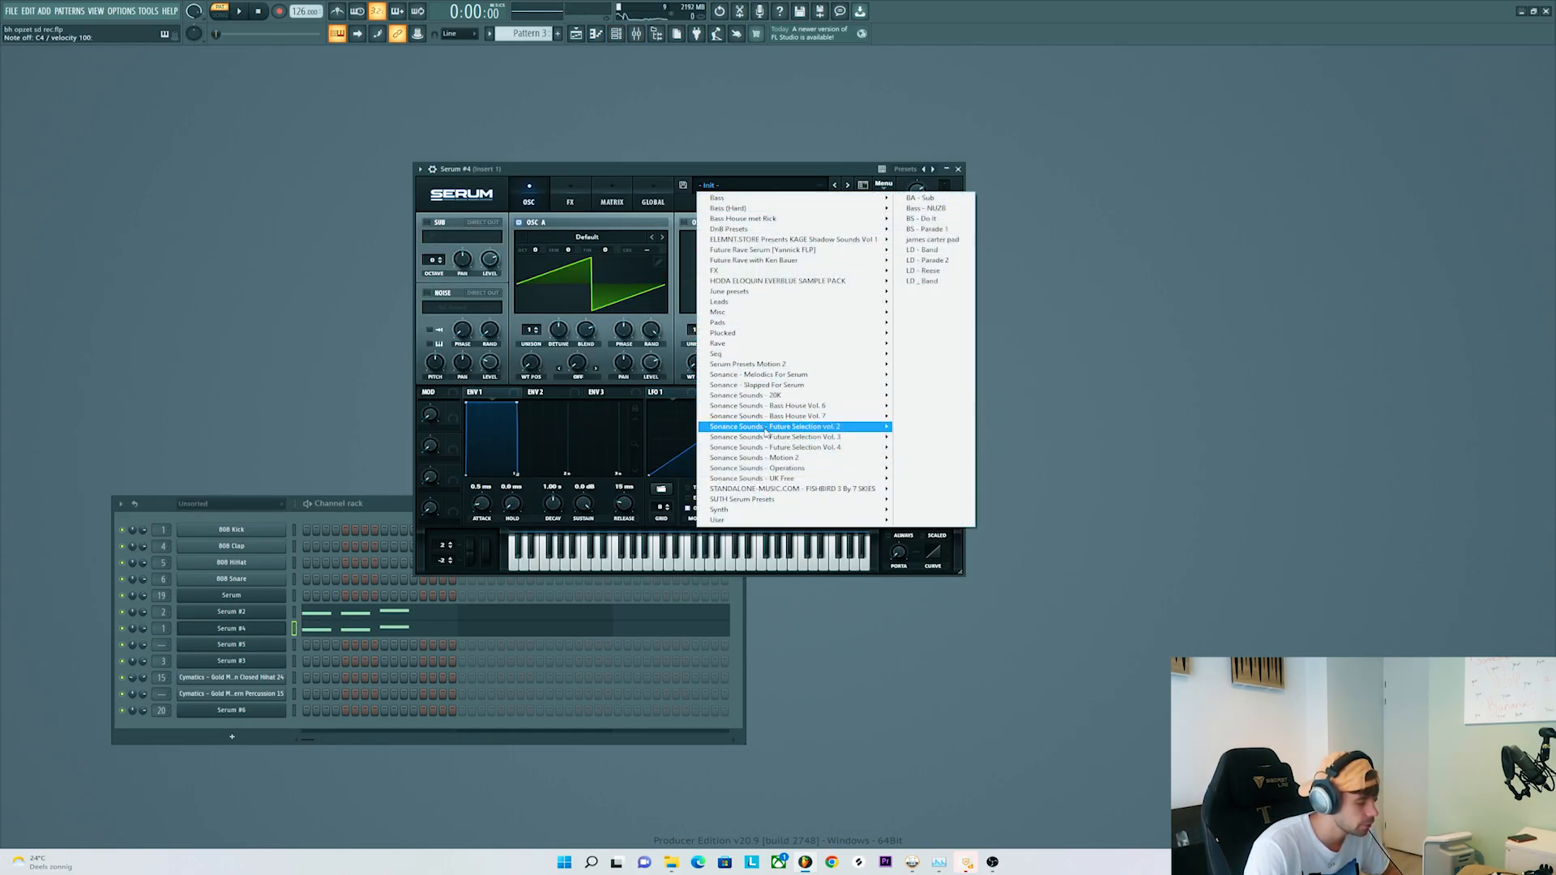
pyautogui.moveTo(770, 416)
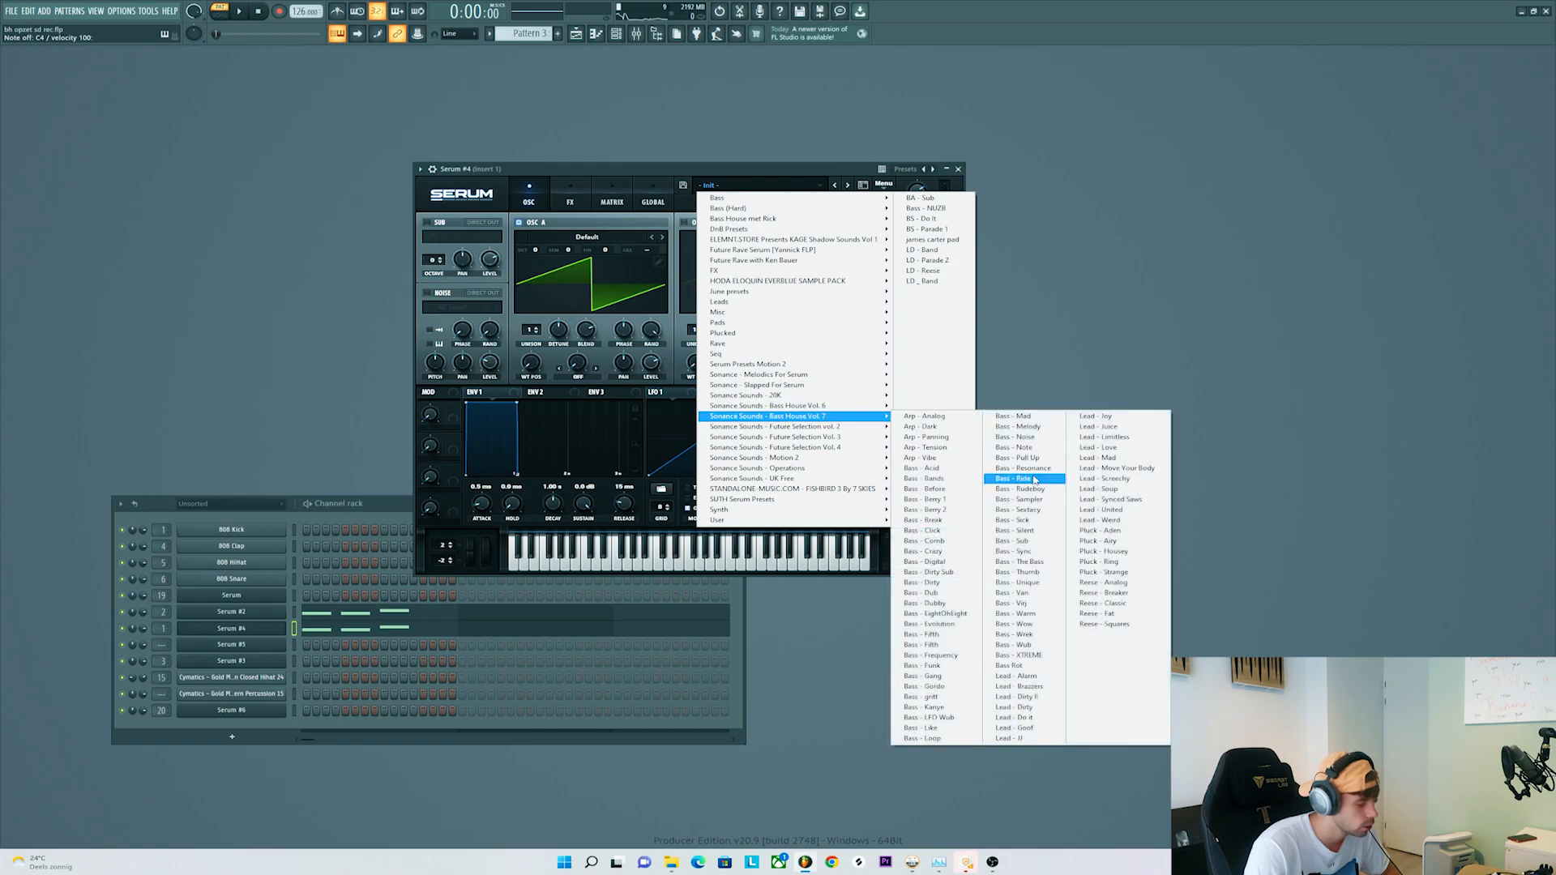
pyautogui.click(931, 510)
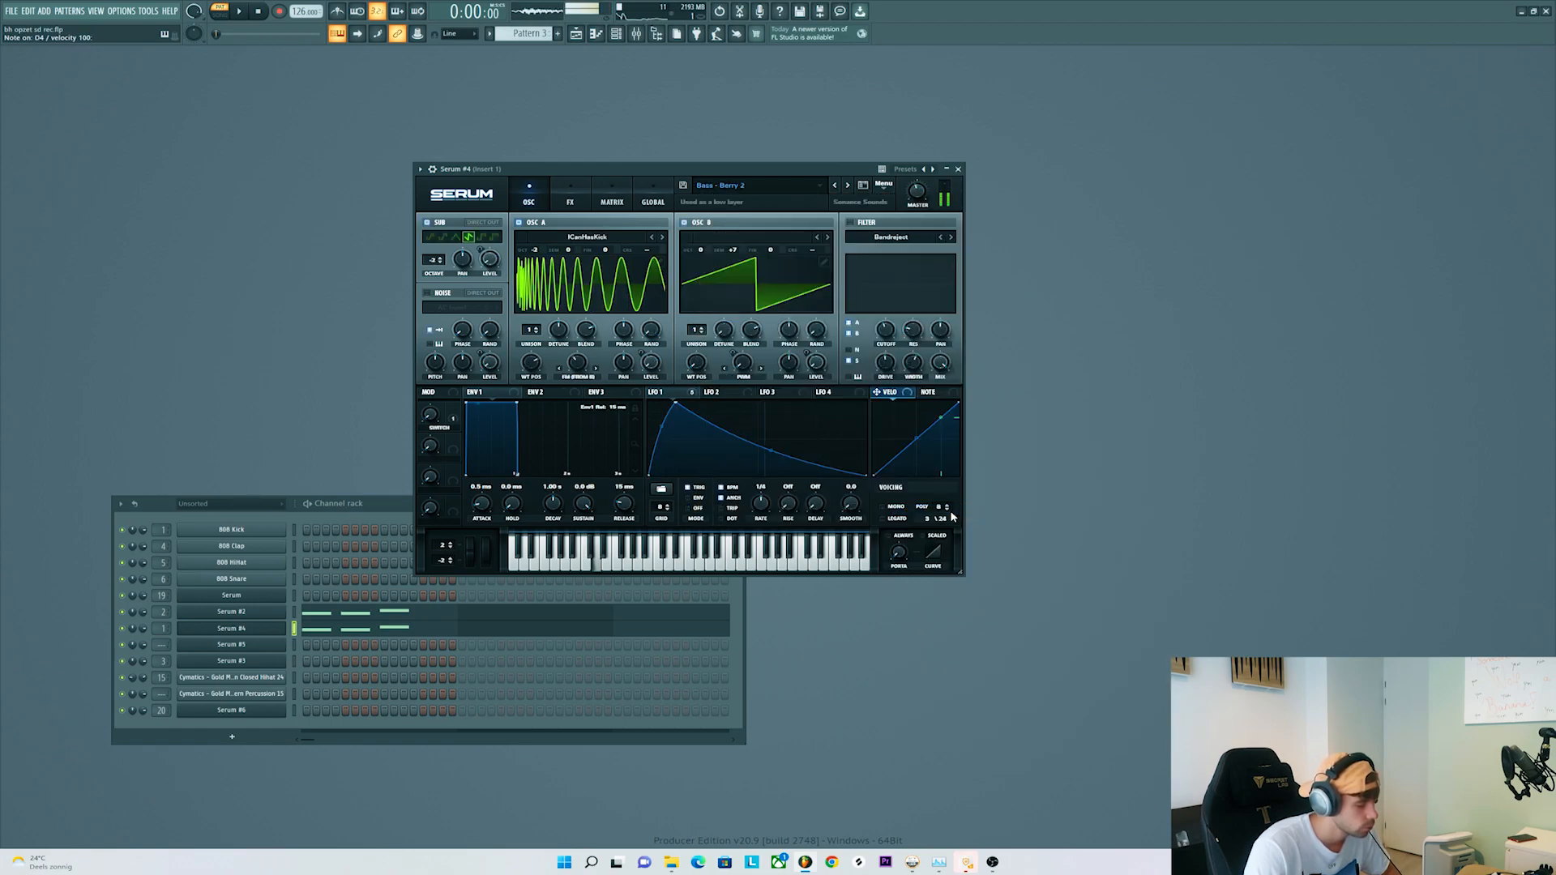
# - Play Serum #4's bass layer without Serum #2, checking its notes and the CamelCrusher on mixer Insert 1
pyautogui.click(122, 613)
pyautogui.press('space')
pyautogui.click(338, 632)
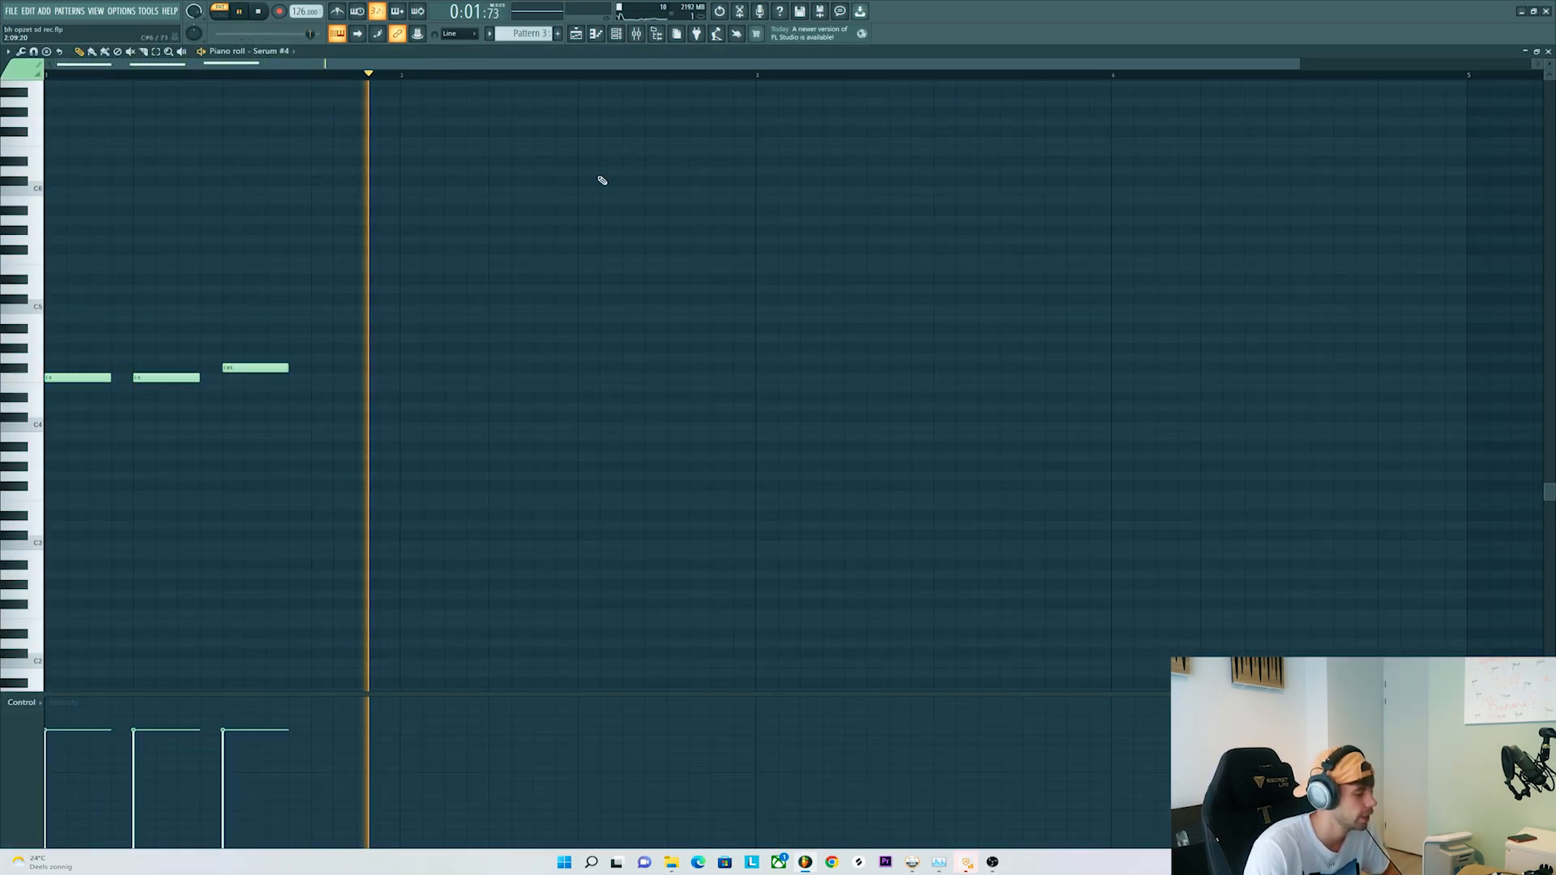
pyautogui.click(638, 33)
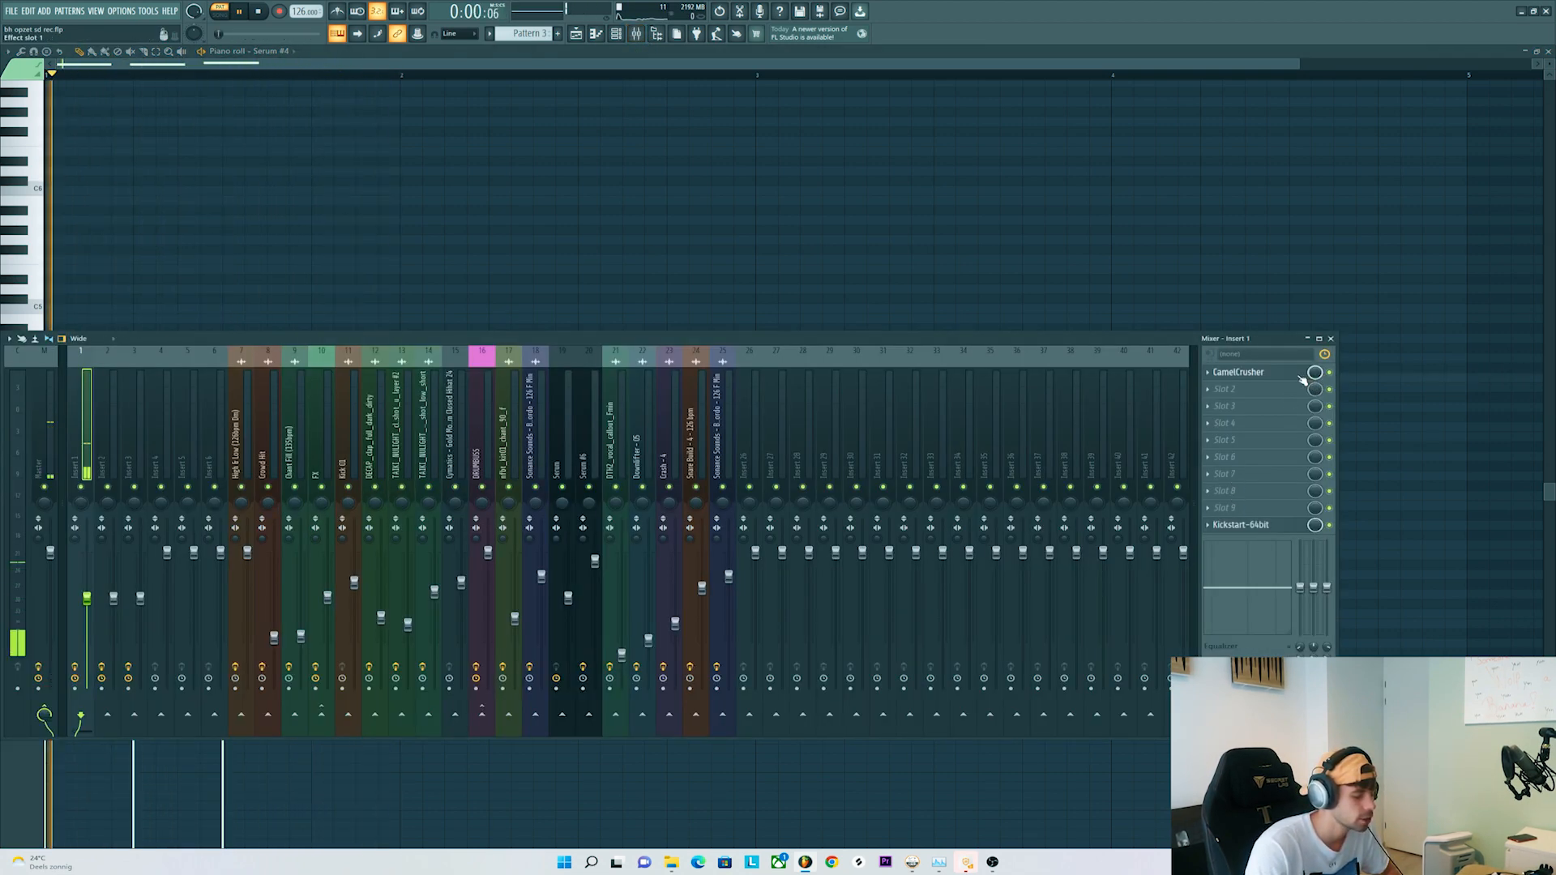
pyautogui.click(1301, 372)
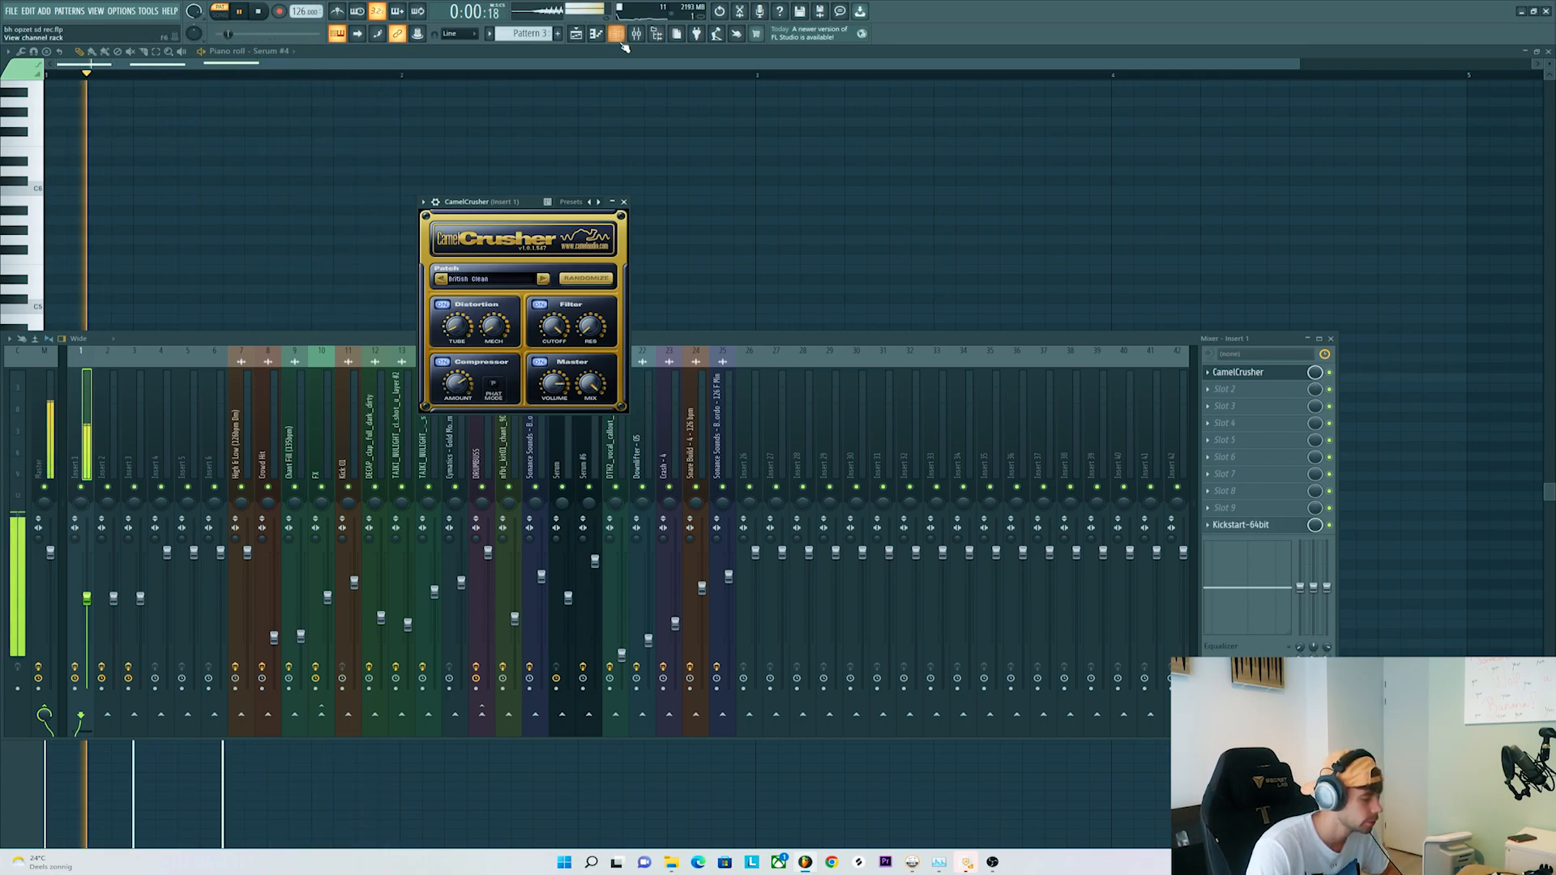
pyautogui.press('F6')
pyautogui.press('space')
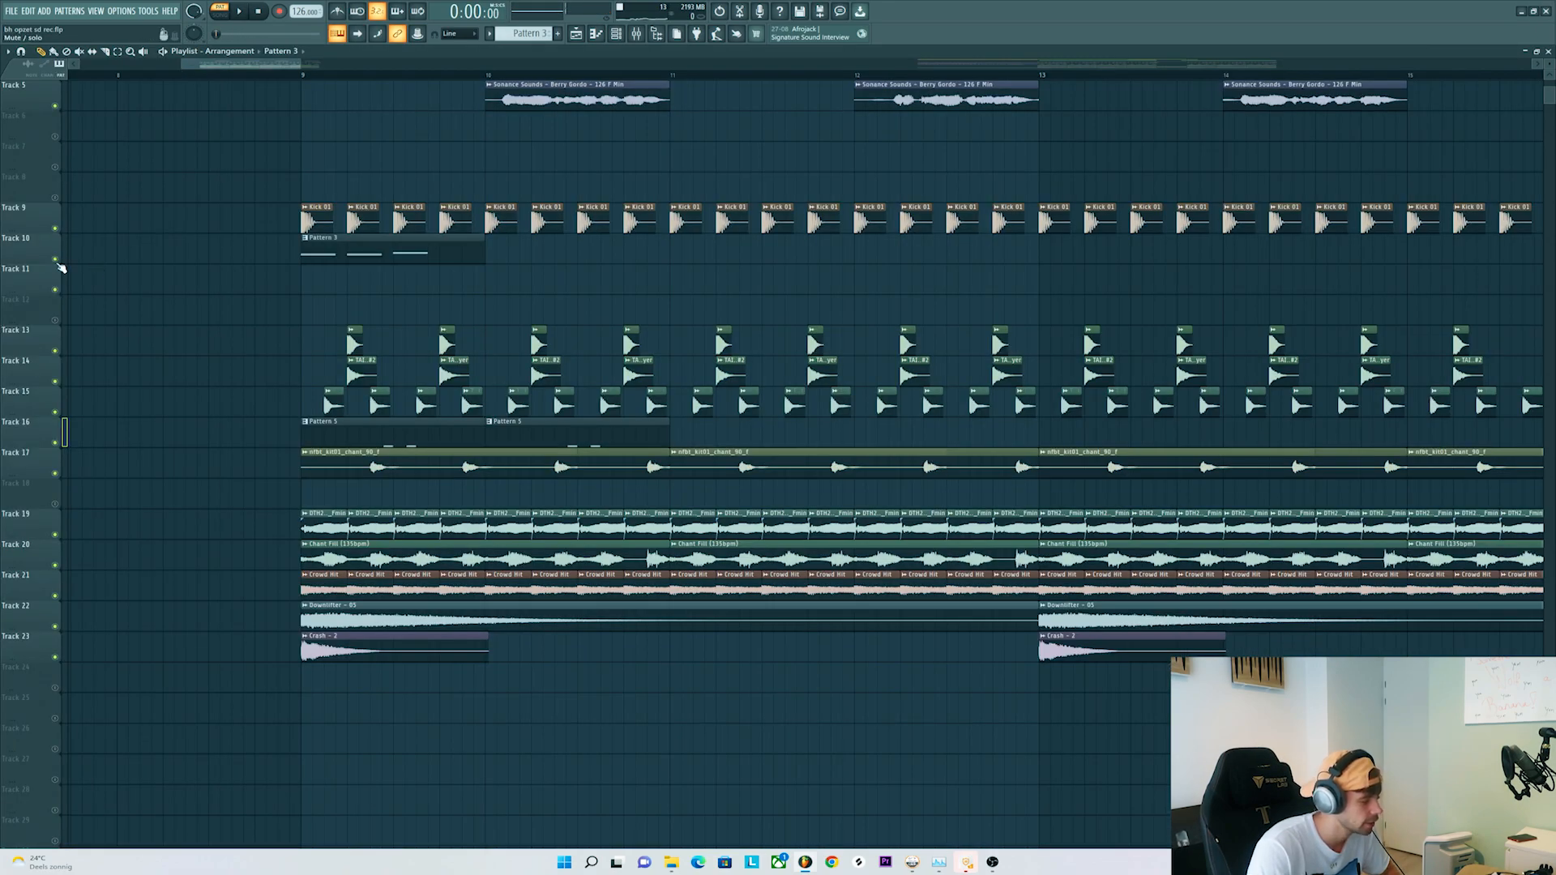
# - Play the arrangement from bar 9 with Pattern 3's bass layers over the drums and vocal
pyautogui.press('space')
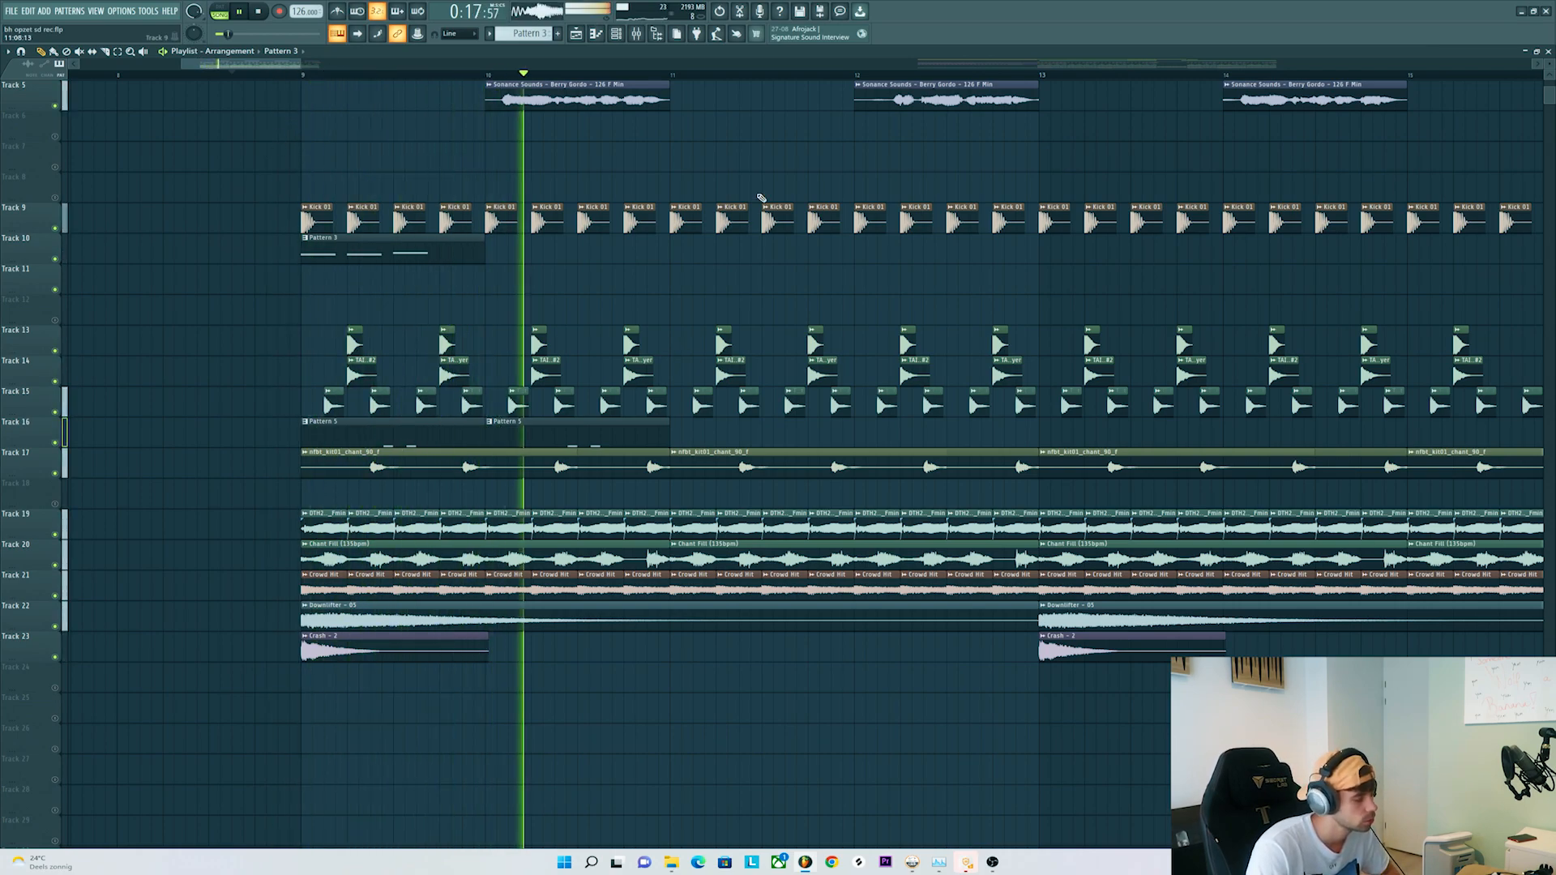
pyautogui.moveTo(677, 83); pyautogui.dragTo(441, 78)
pyautogui.press('space')
pyautogui.click(458, 117)
# - Load the Bass - Gordo preset from Sonance Sounds - Bass House Vol. 7 in Serum #3 and audition a few notes
pyautogui.press('F5')
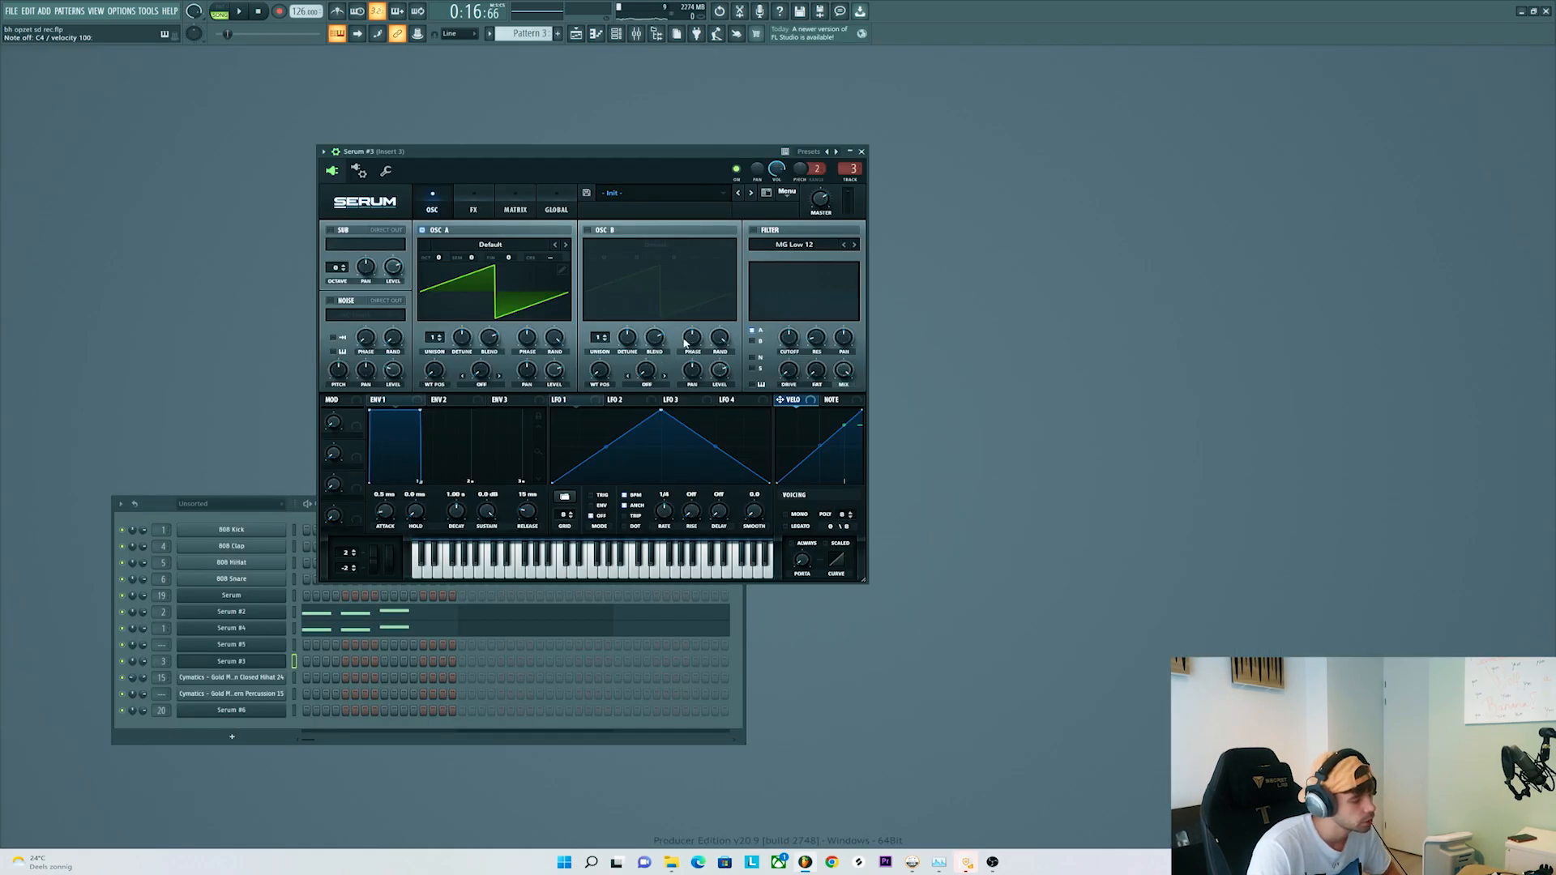
pyautogui.click(673, 196)
pyautogui.moveTo(697, 424)
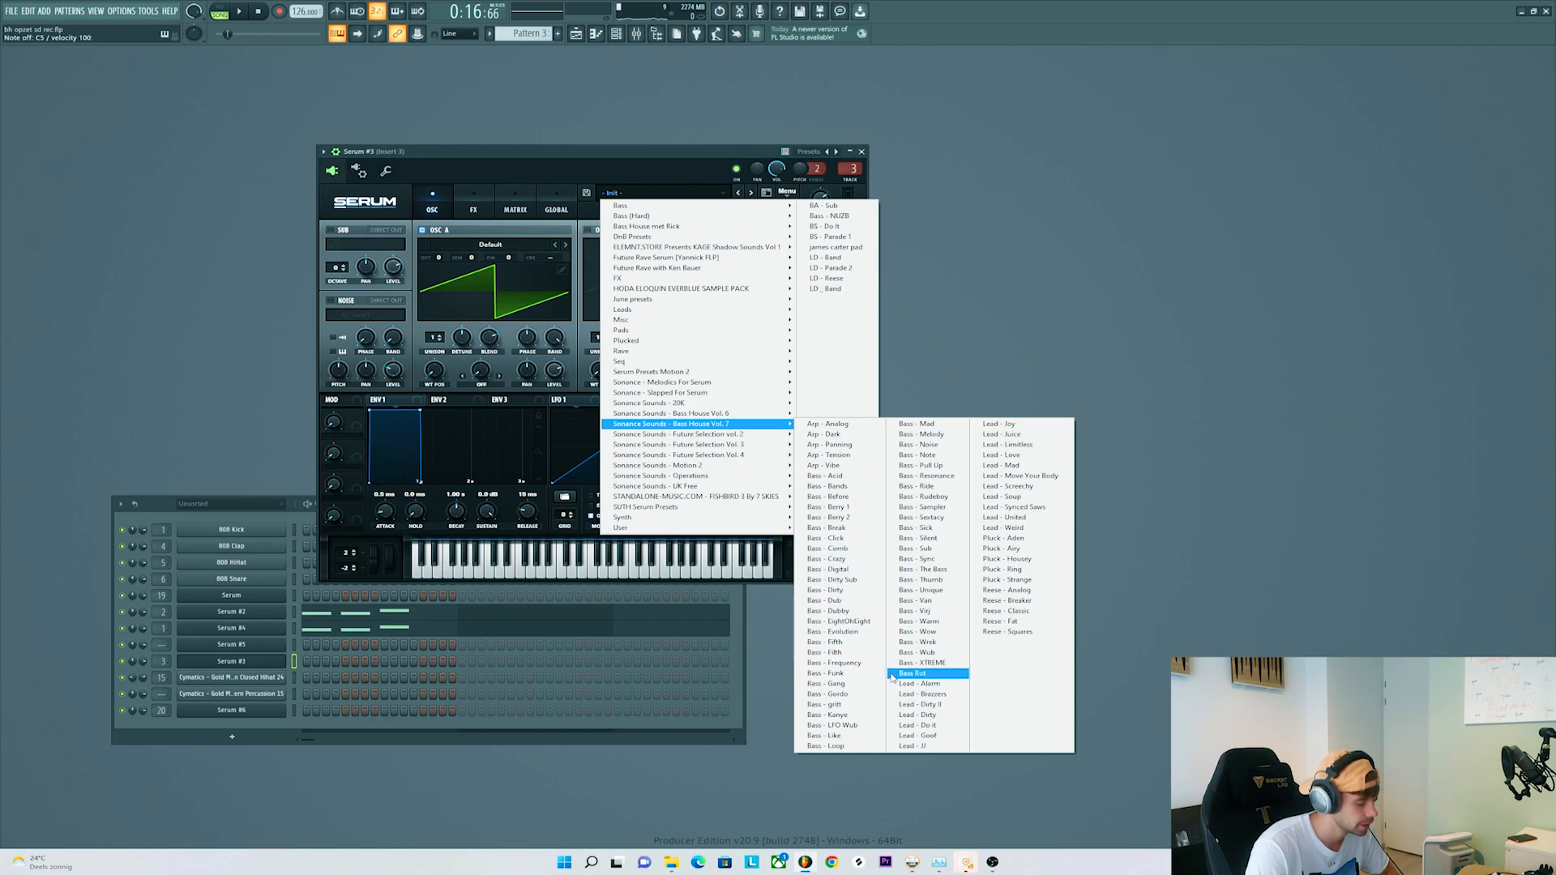
pyautogui.click(866, 693)
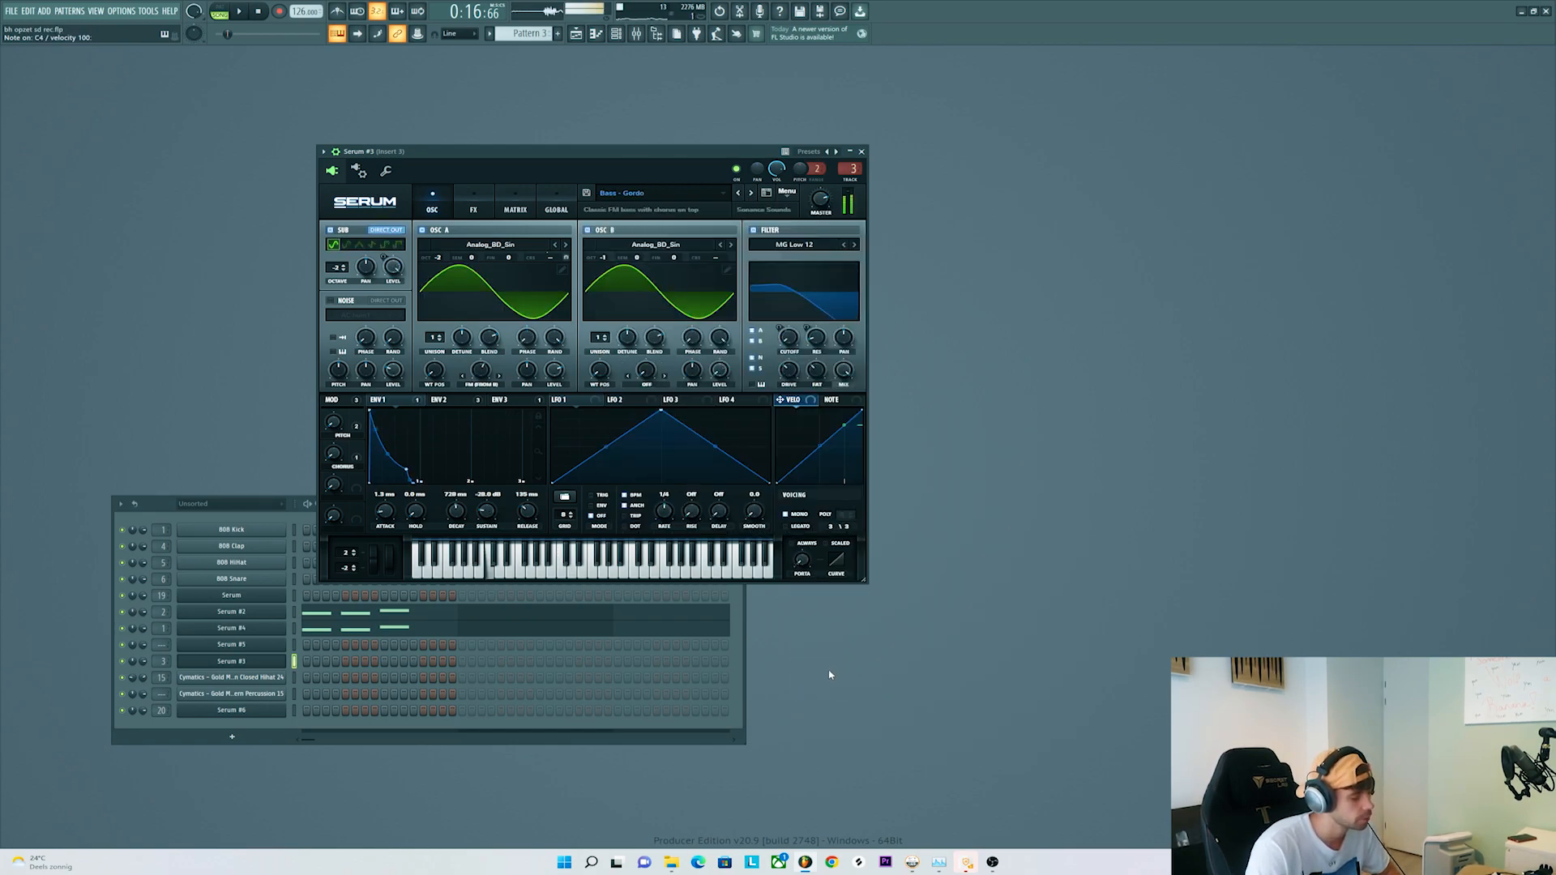
# - Program two G4 notes from beat 4 of bar 1 and two G#4 notes in bar 2 for Serum #3
pyautogui.rightClick(253, 666)
pyautogui.click(331, 663)
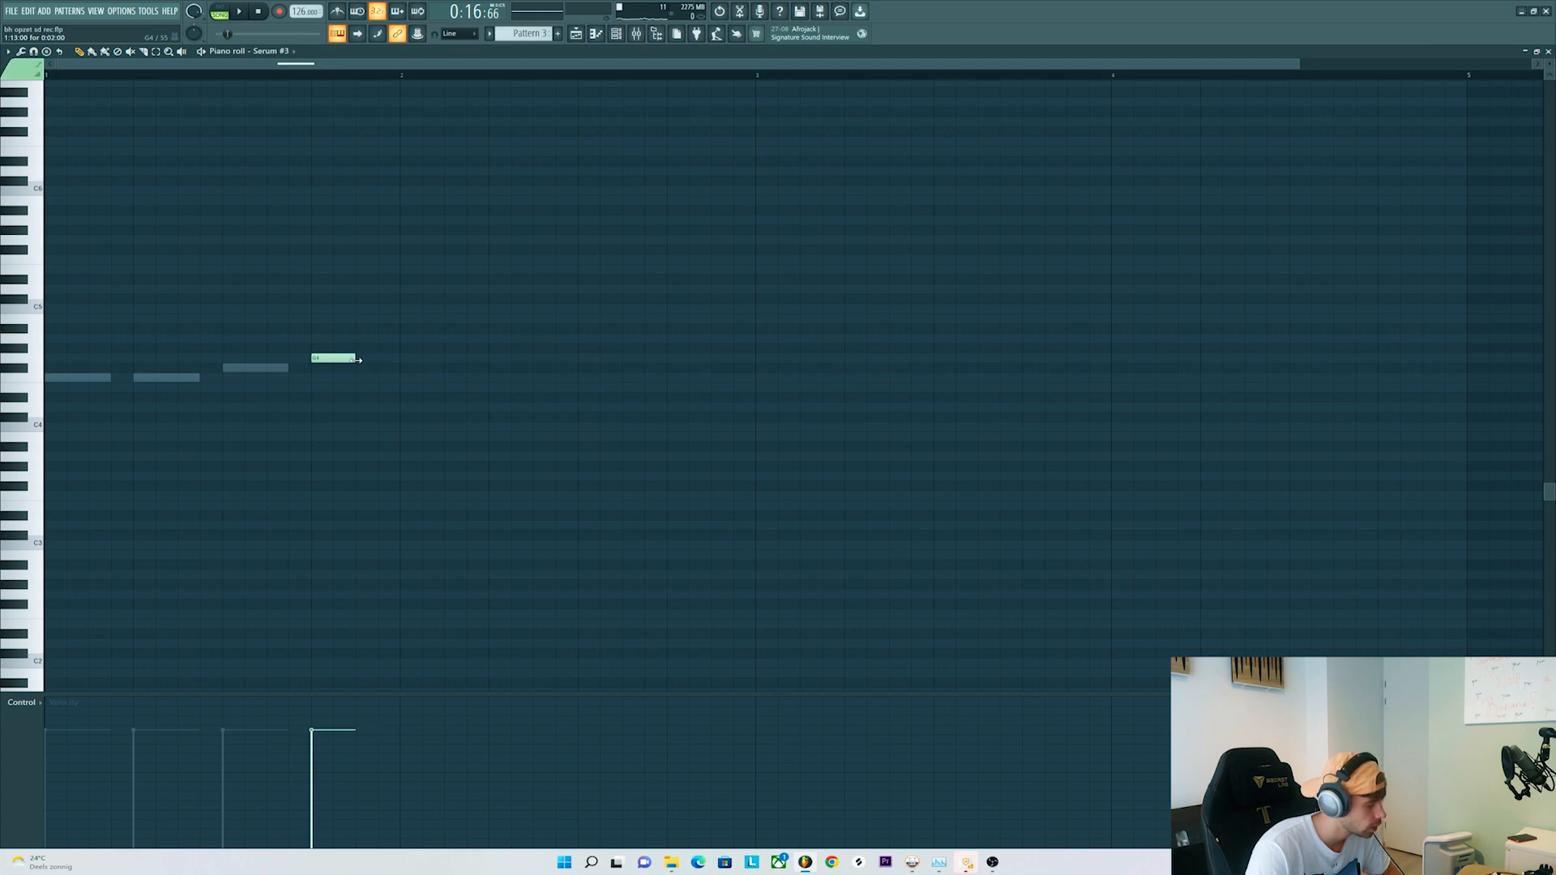
pyautogui.press('space')
pyautogui.click(361, 358)
pyautogui.press('space')
pyautogui.click(468, 348)
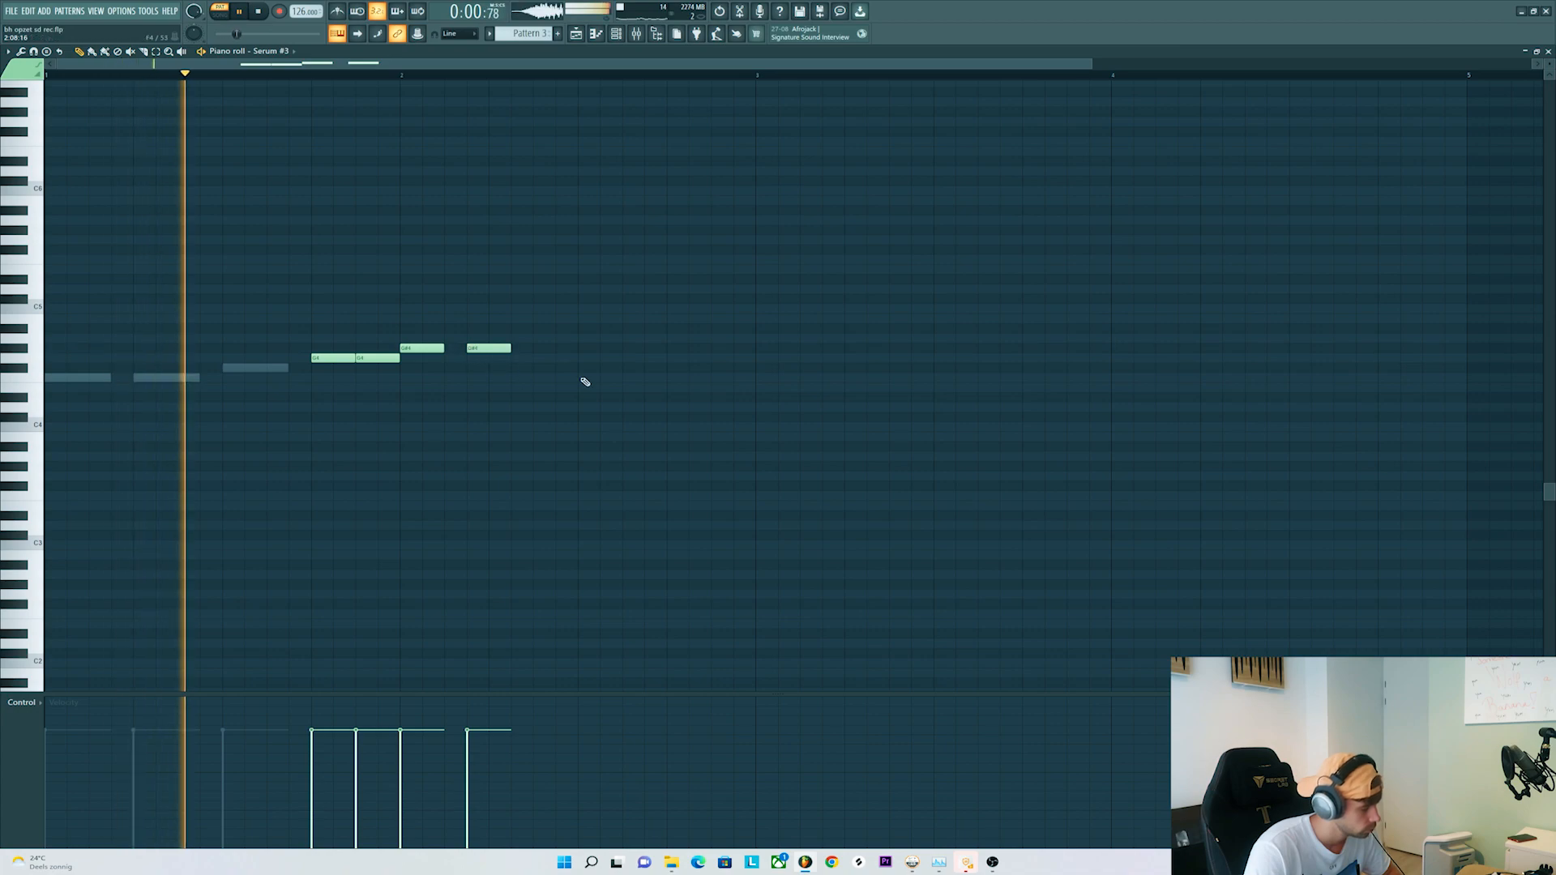
# - Add two more G#4 notes to bar 2 of Serum #3, join them to the previous one, lengthen the last and play the line
pyautogui.click(551, 348)
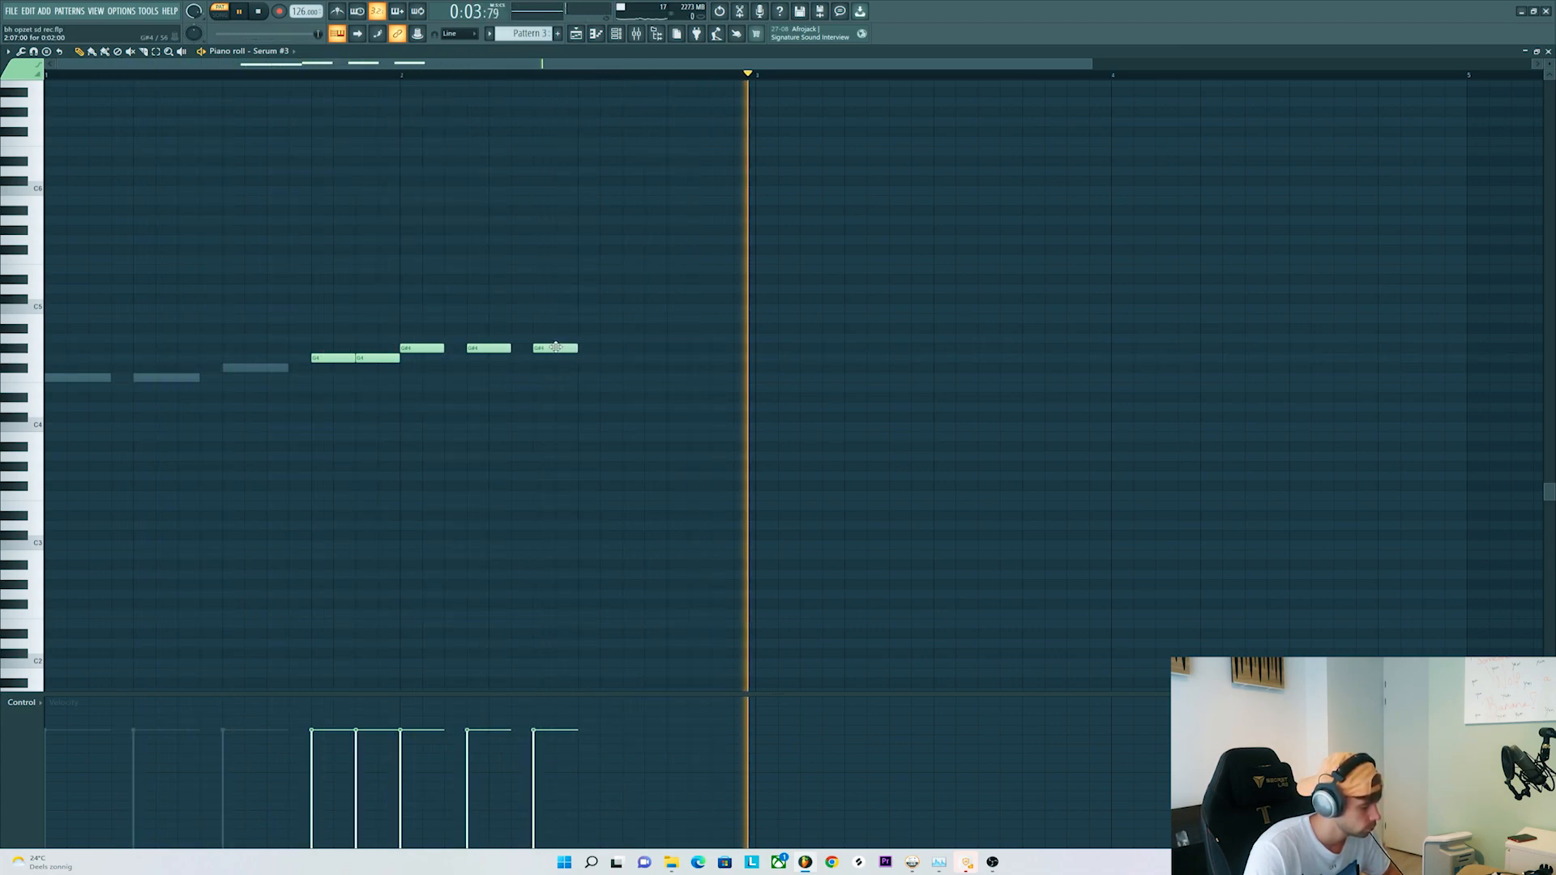
pyautogui.click(585, 349)
pyautogui.press('space')
pyautogui.press('space')
pyautogui.moveTo(556, 349); pyautogui.dragTo(534, 349)
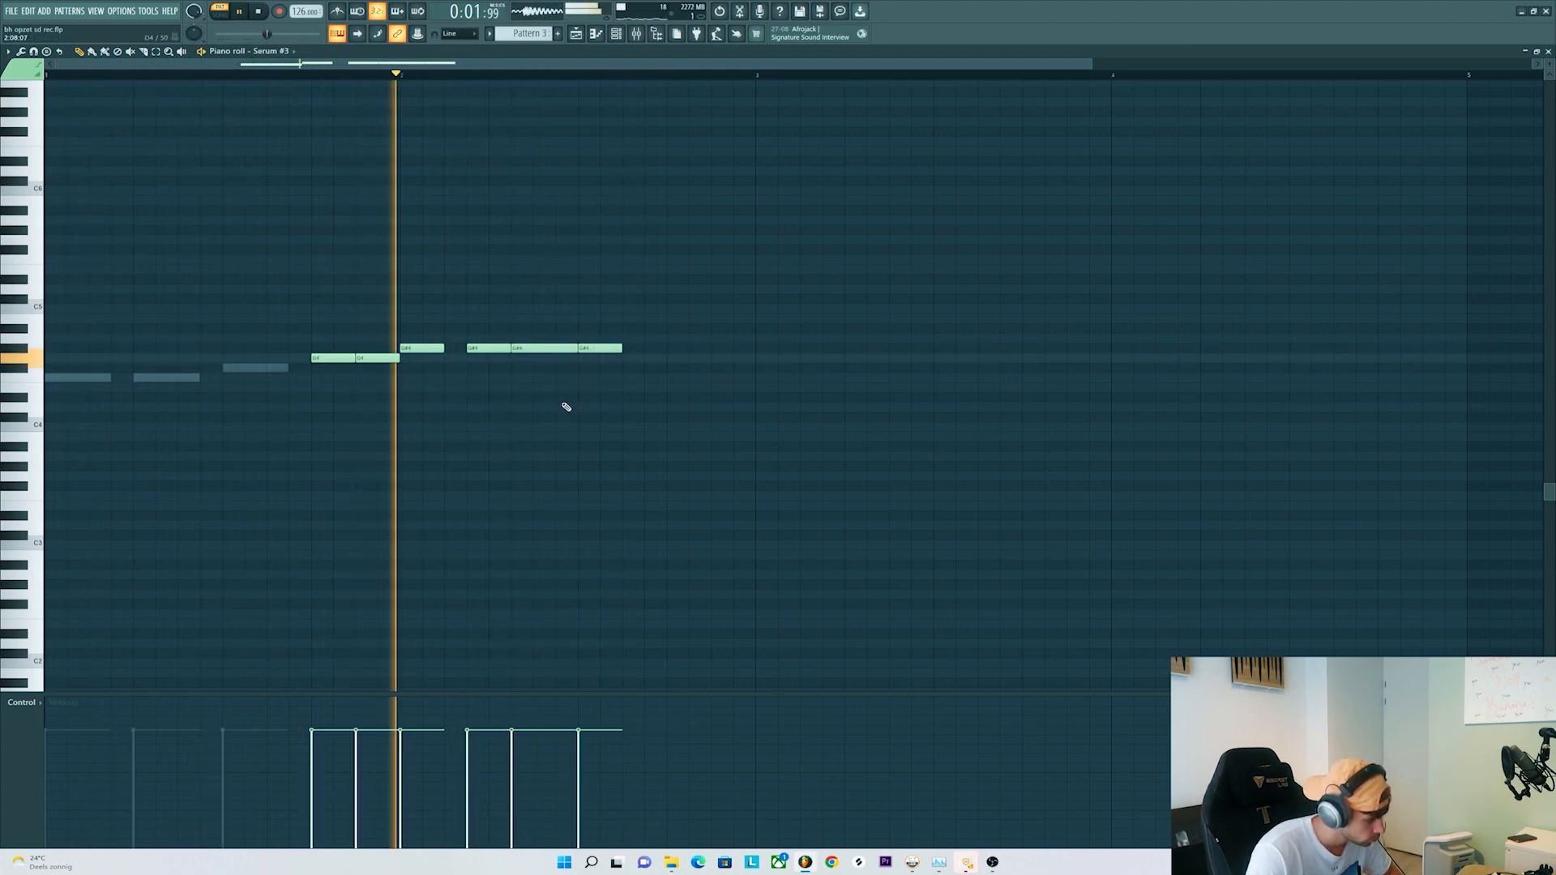
pyautogui.press('space')
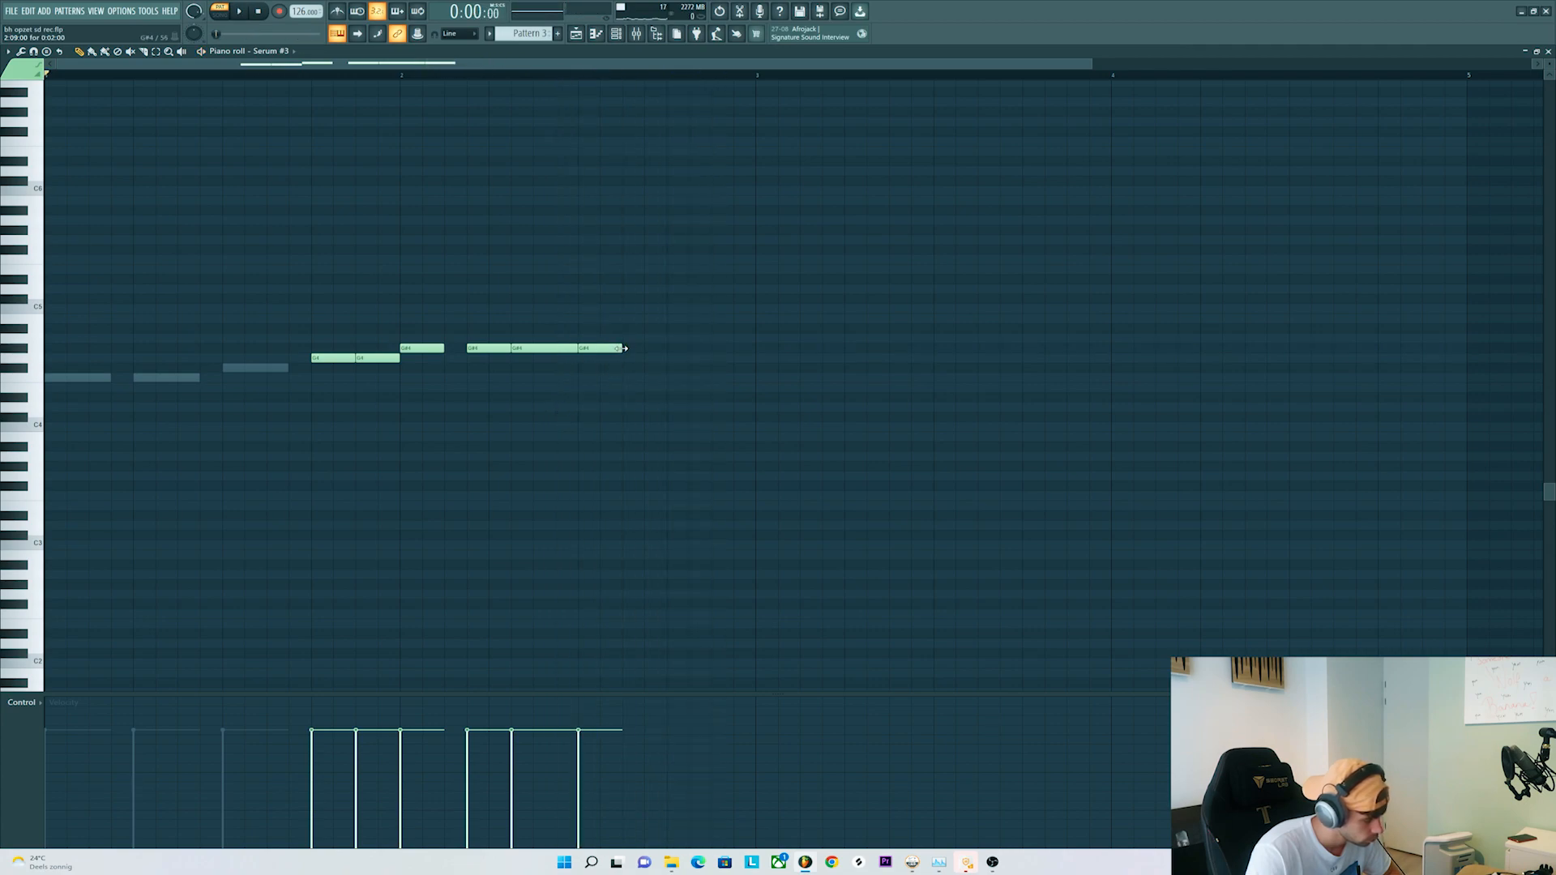
pyautogui.press('space')
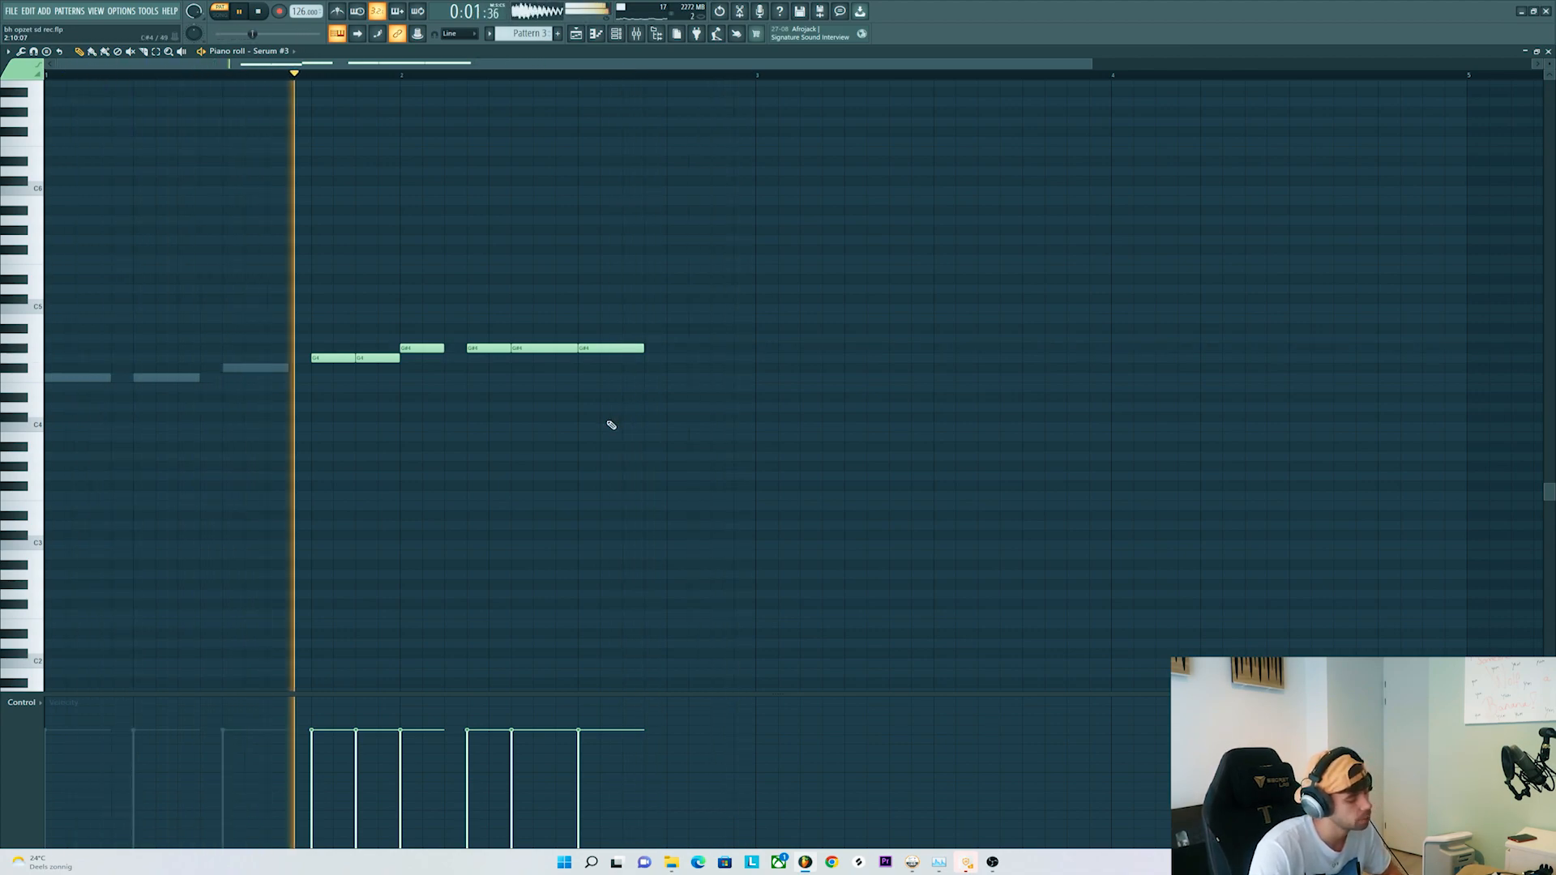
pyautogui.press('space')
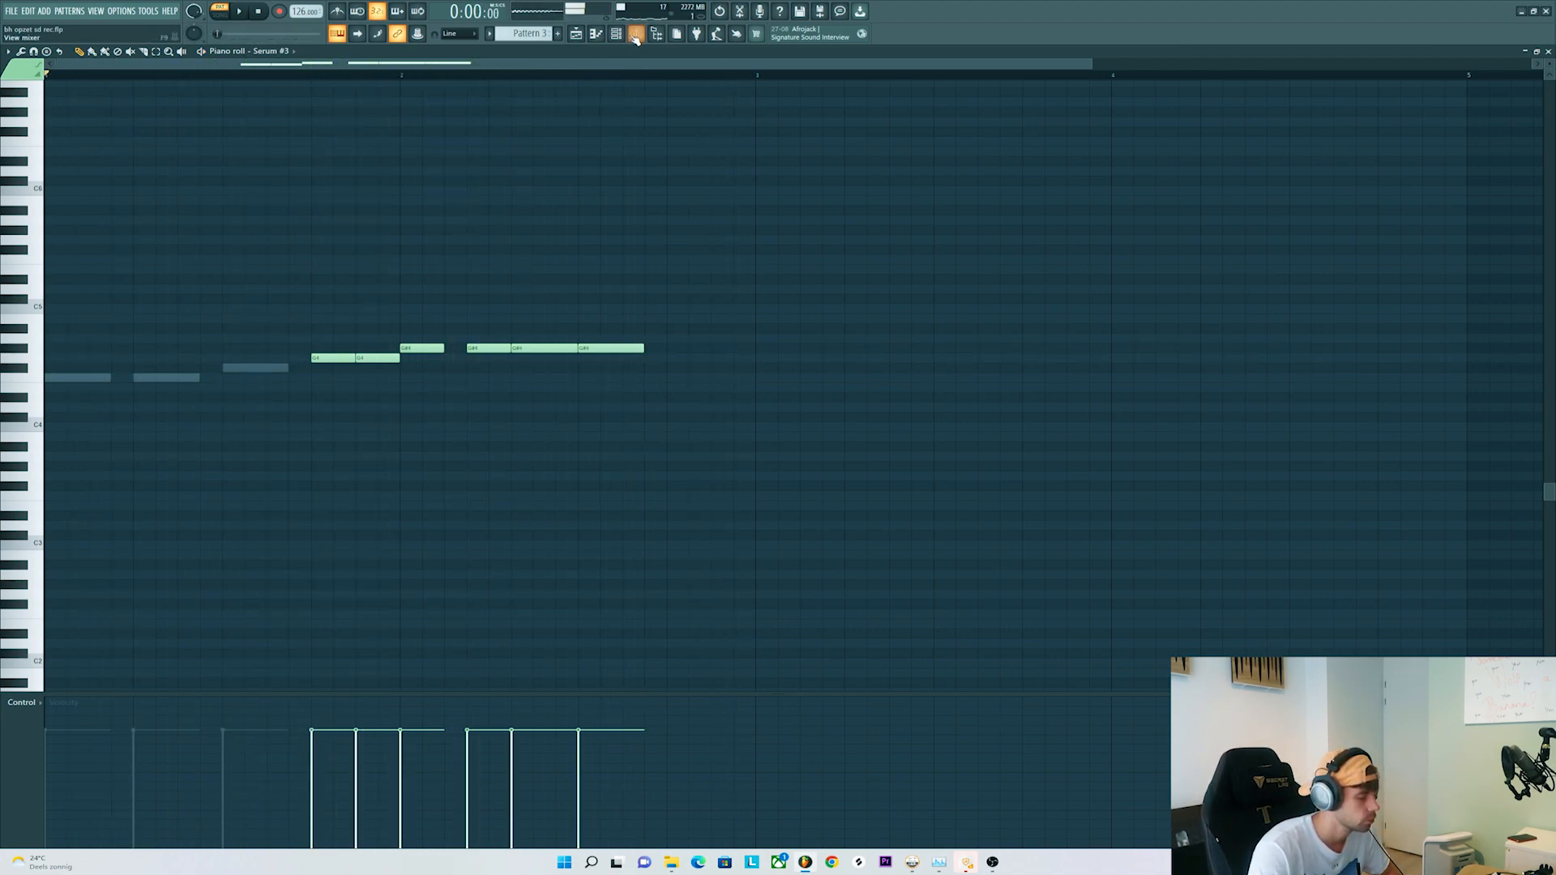
# - Enable and open CamelCrusher and Ozone 8 Imager on mixer Insert 3 while Serum #3's bass line plays
pyautogui.click(636, 33)
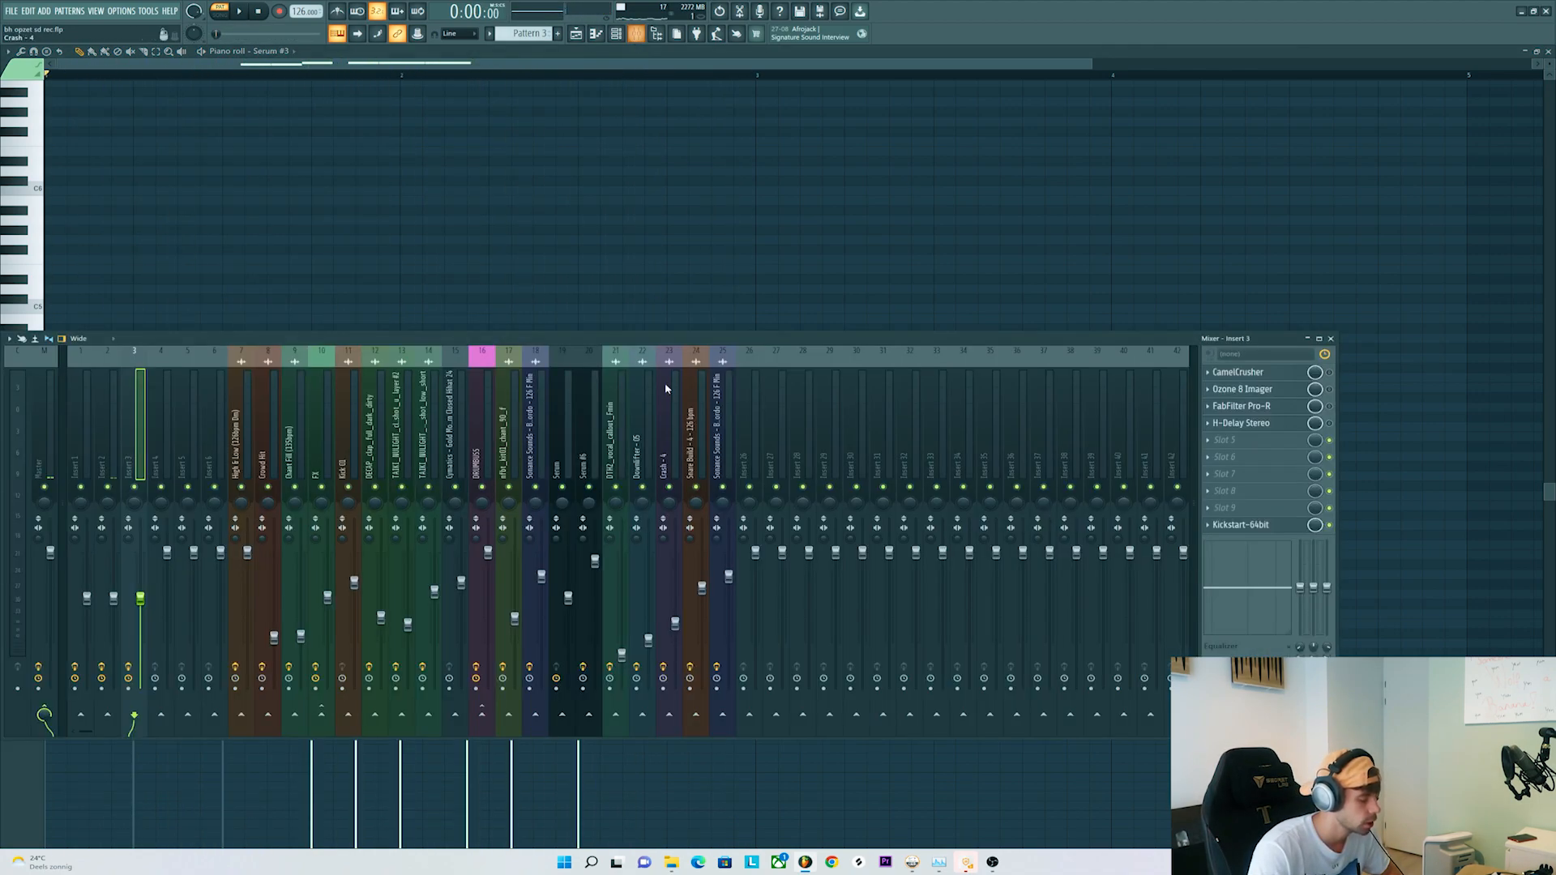
pyautogui.click(1307, 374)
pyautogui.press('space')
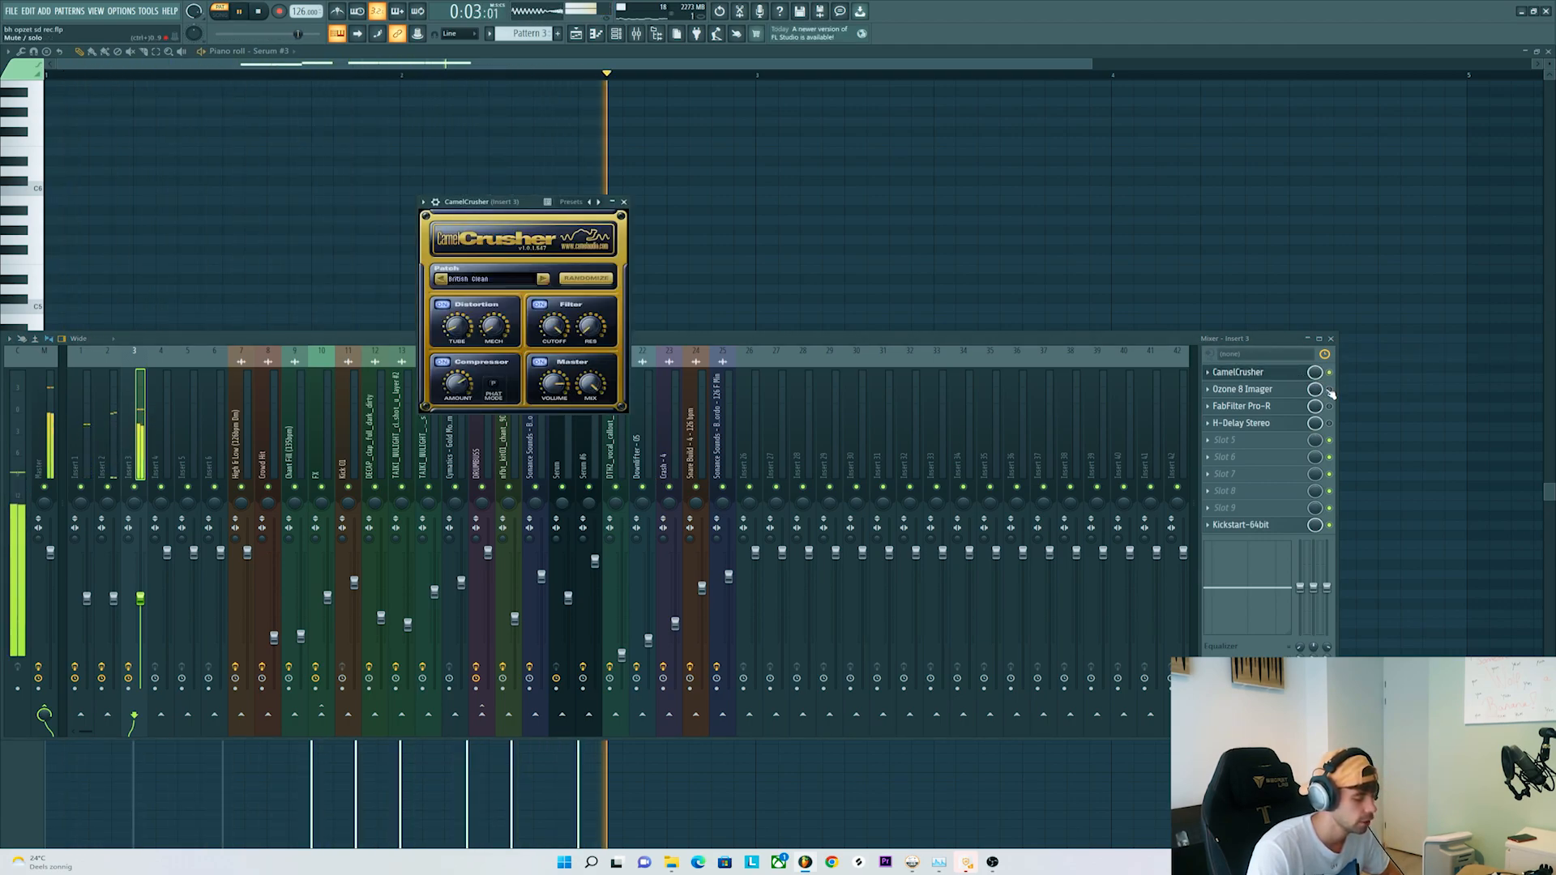
pyautogui.click(1329, 390)
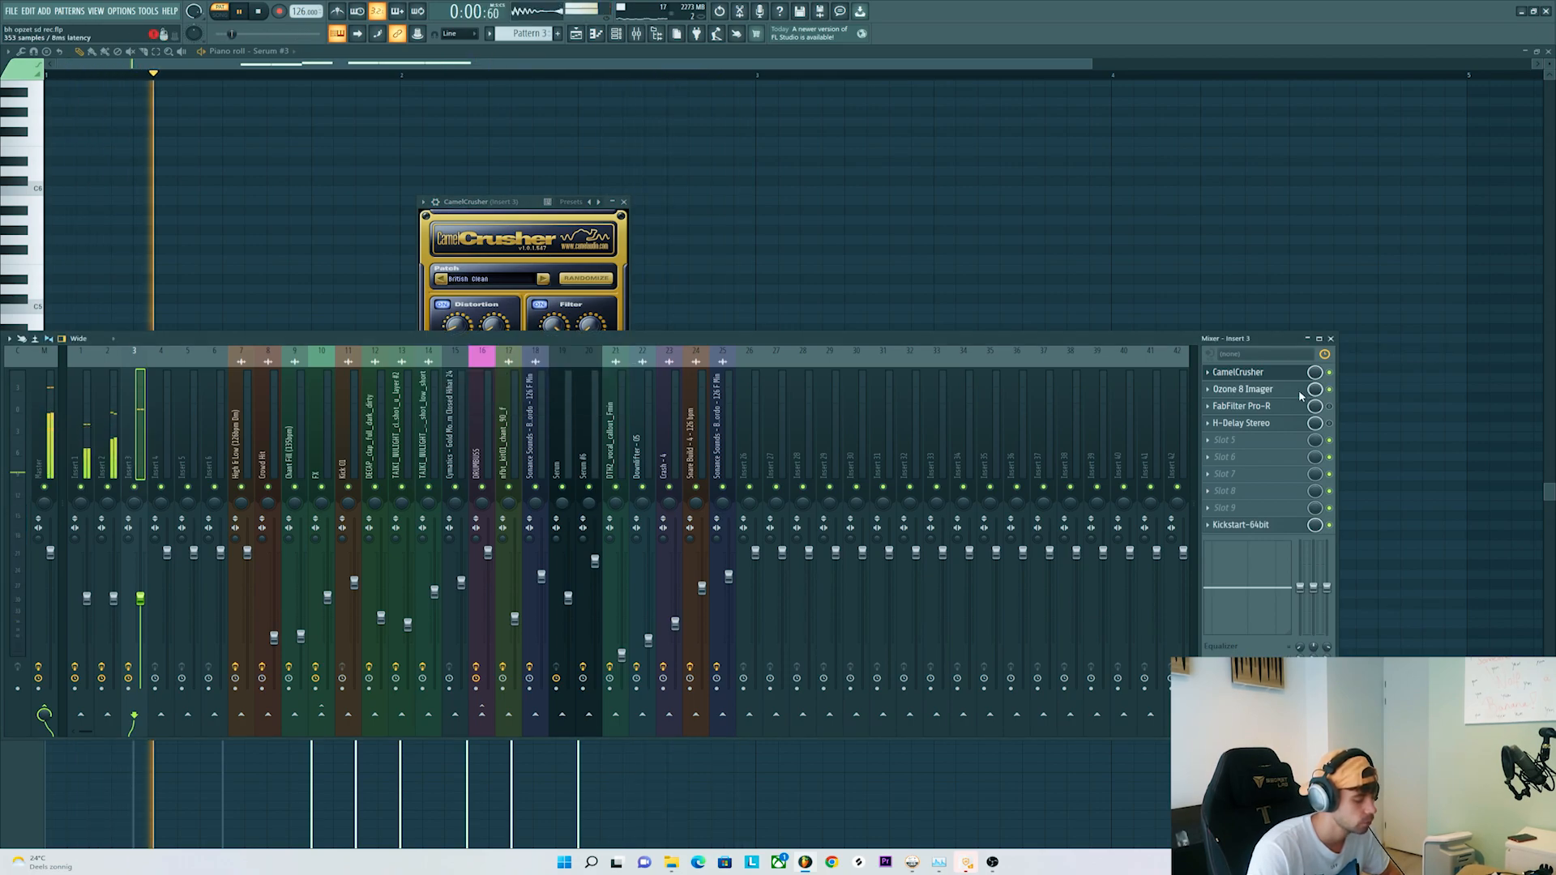
pyautogui.click(1295, 391)
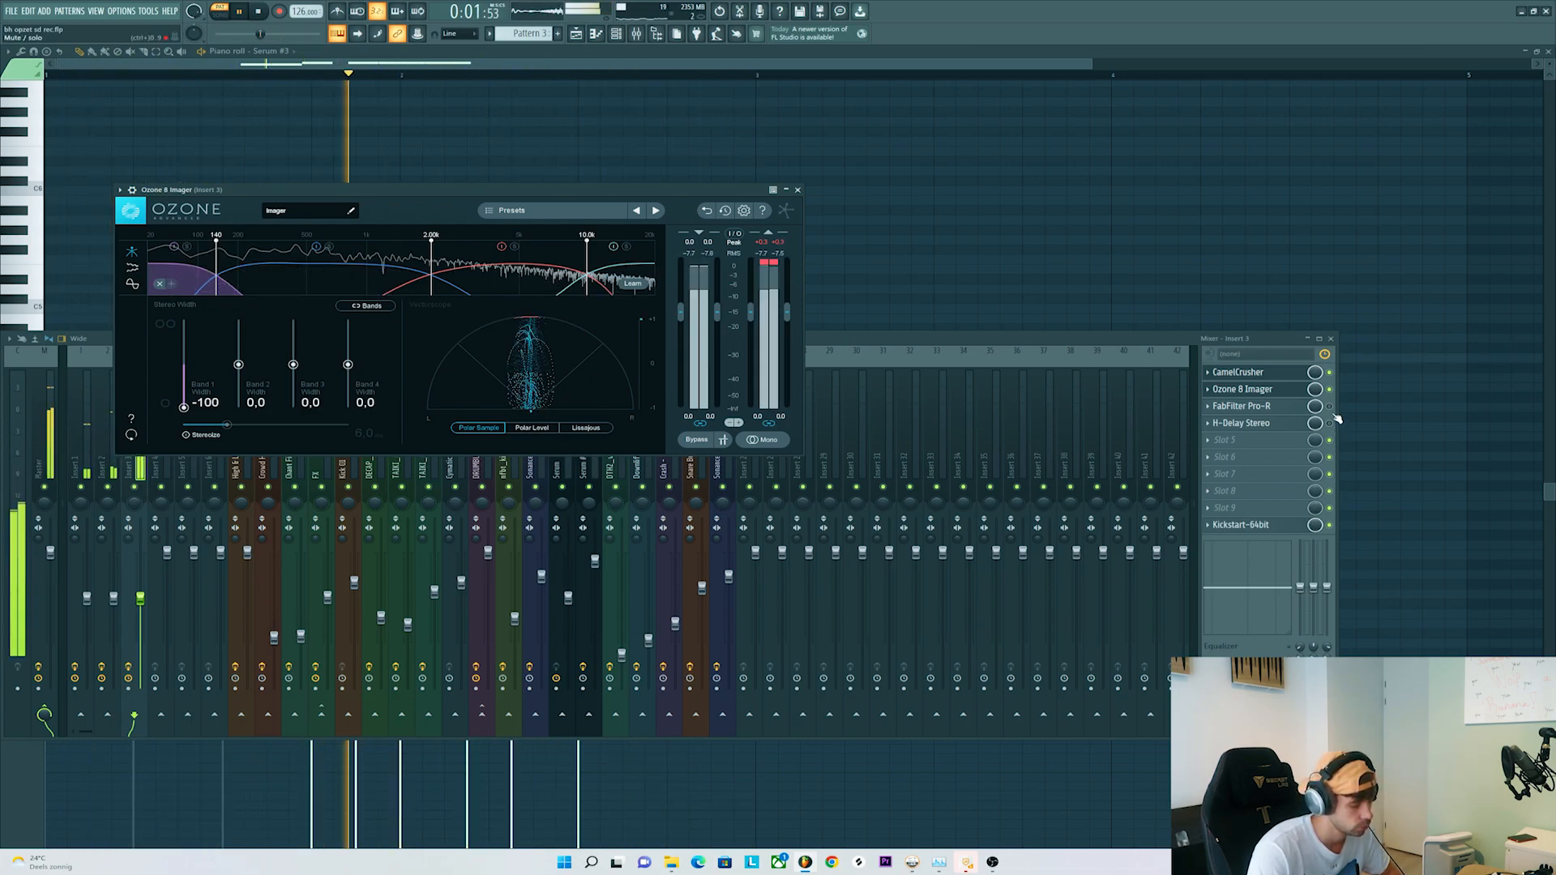
# - Enable FabFilter Pro-R and H-Delay Stereo on Insert 3 and open both to examine their reverb and delay settings
pyautogui.click(1297, 406)
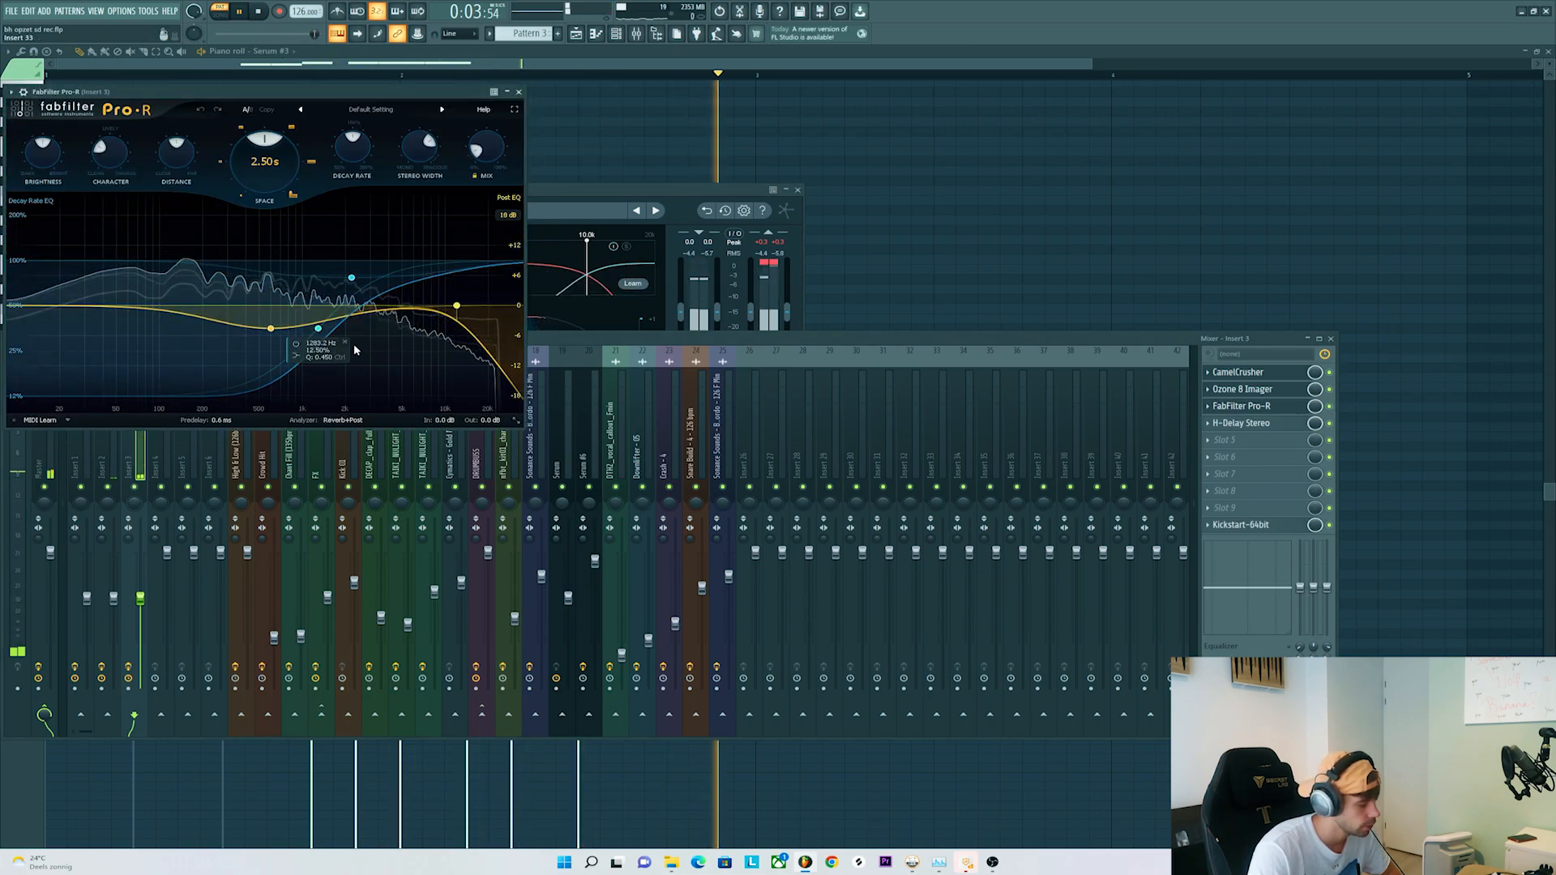
pyautogui.moveTo(318, 332)
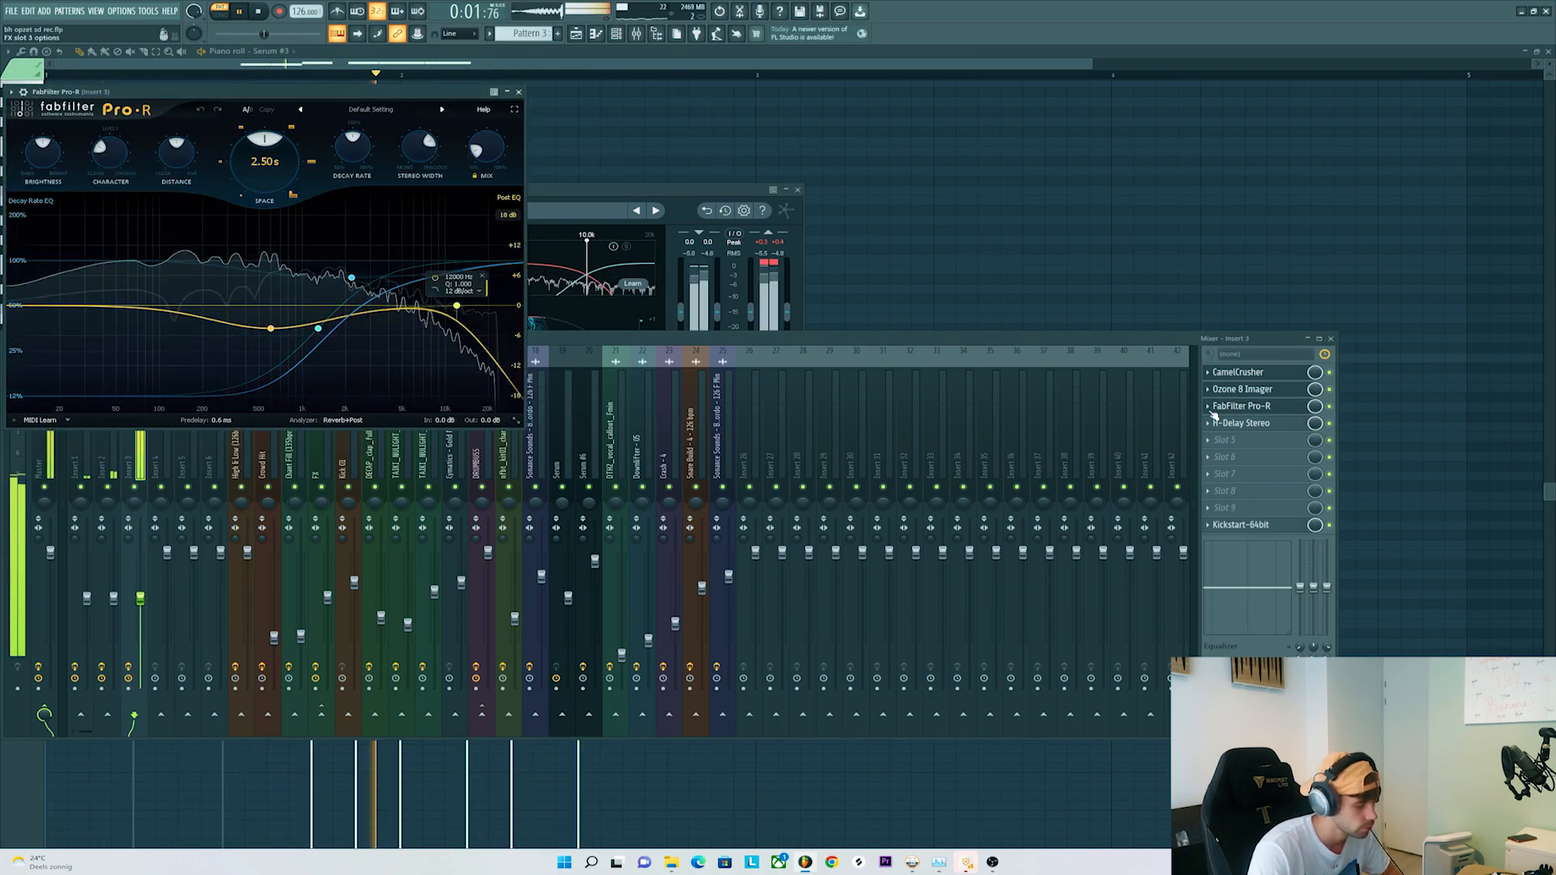
pyautogui.click(1241, 424)
pyautogui.moveTo(261, 247); pyautogui.dragTo(261, 234)
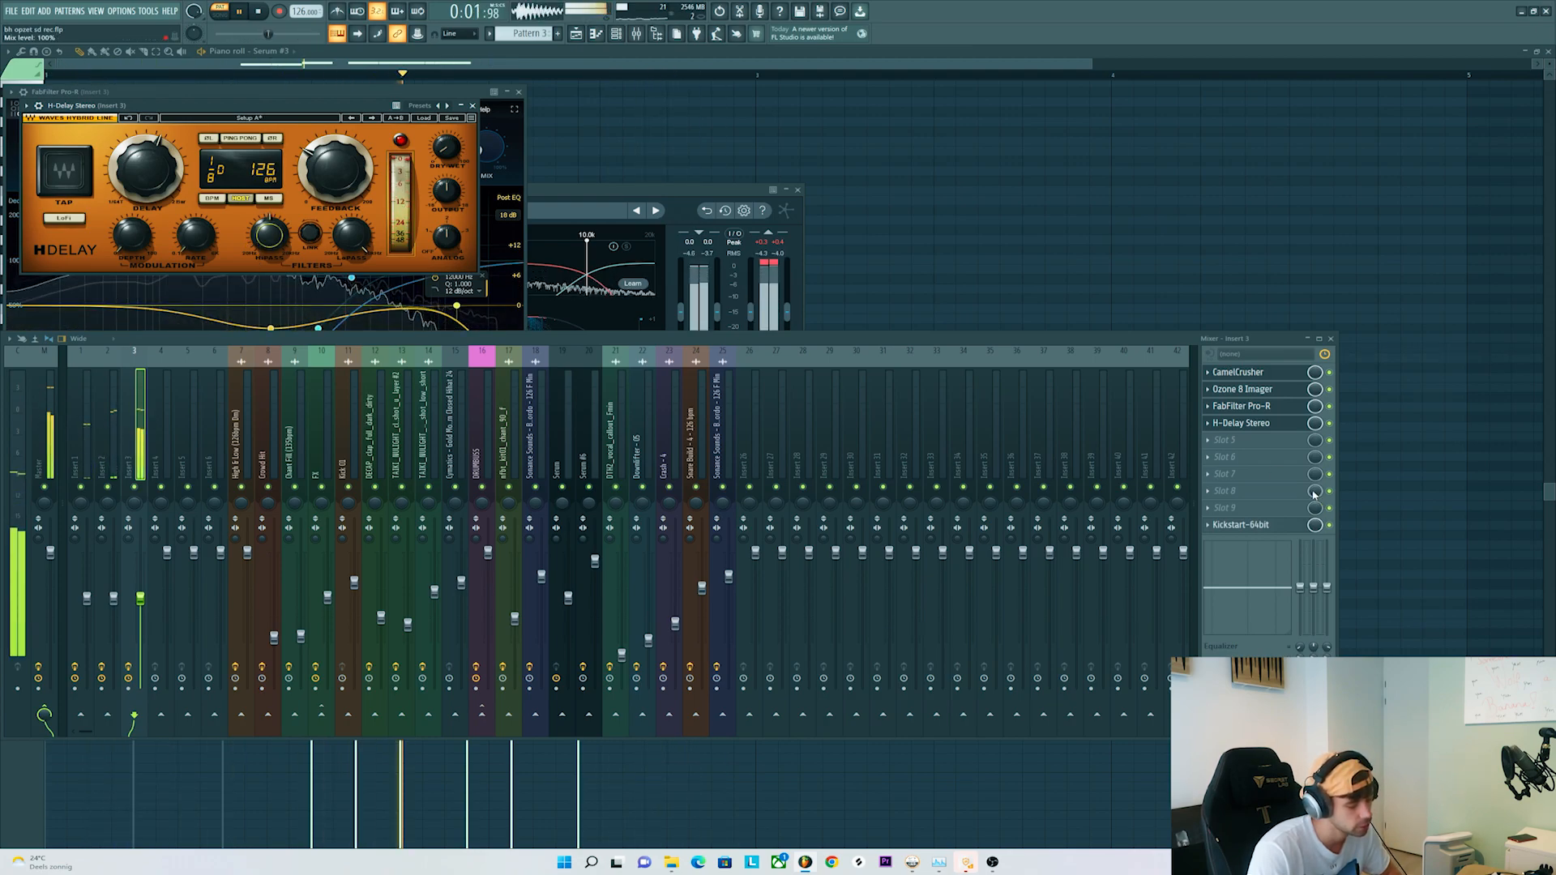
# - Open Kickstart-64bit on Insert 3 to examine its sidechain curve, and leave the Serum #2 piano roll for the Serum channels in the rack
pyautogui.click(1240, 525)
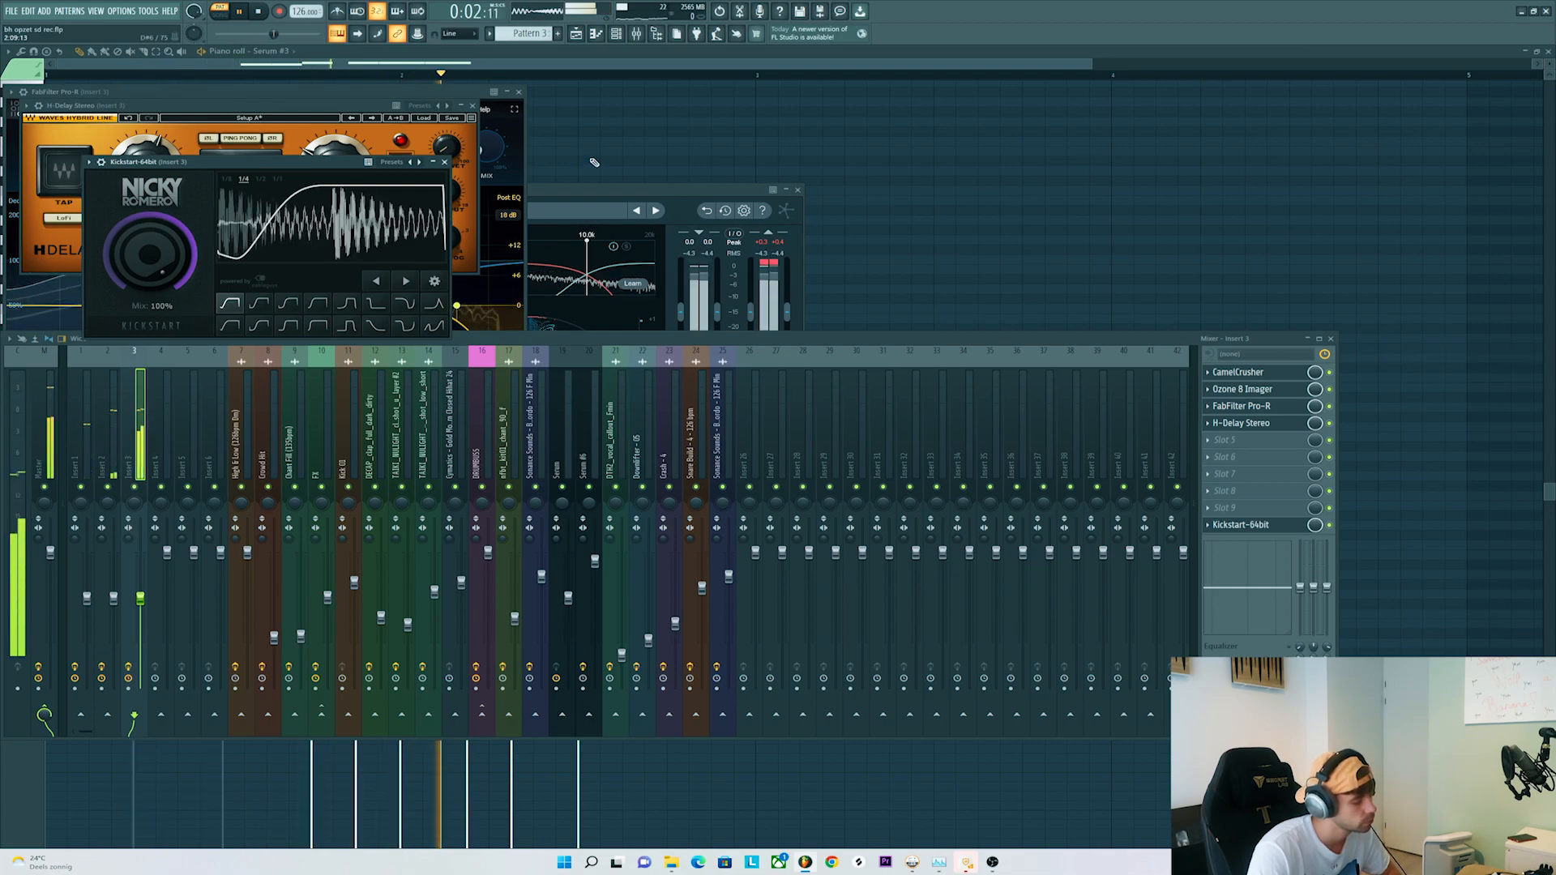
pyautogui.click(594, 159)
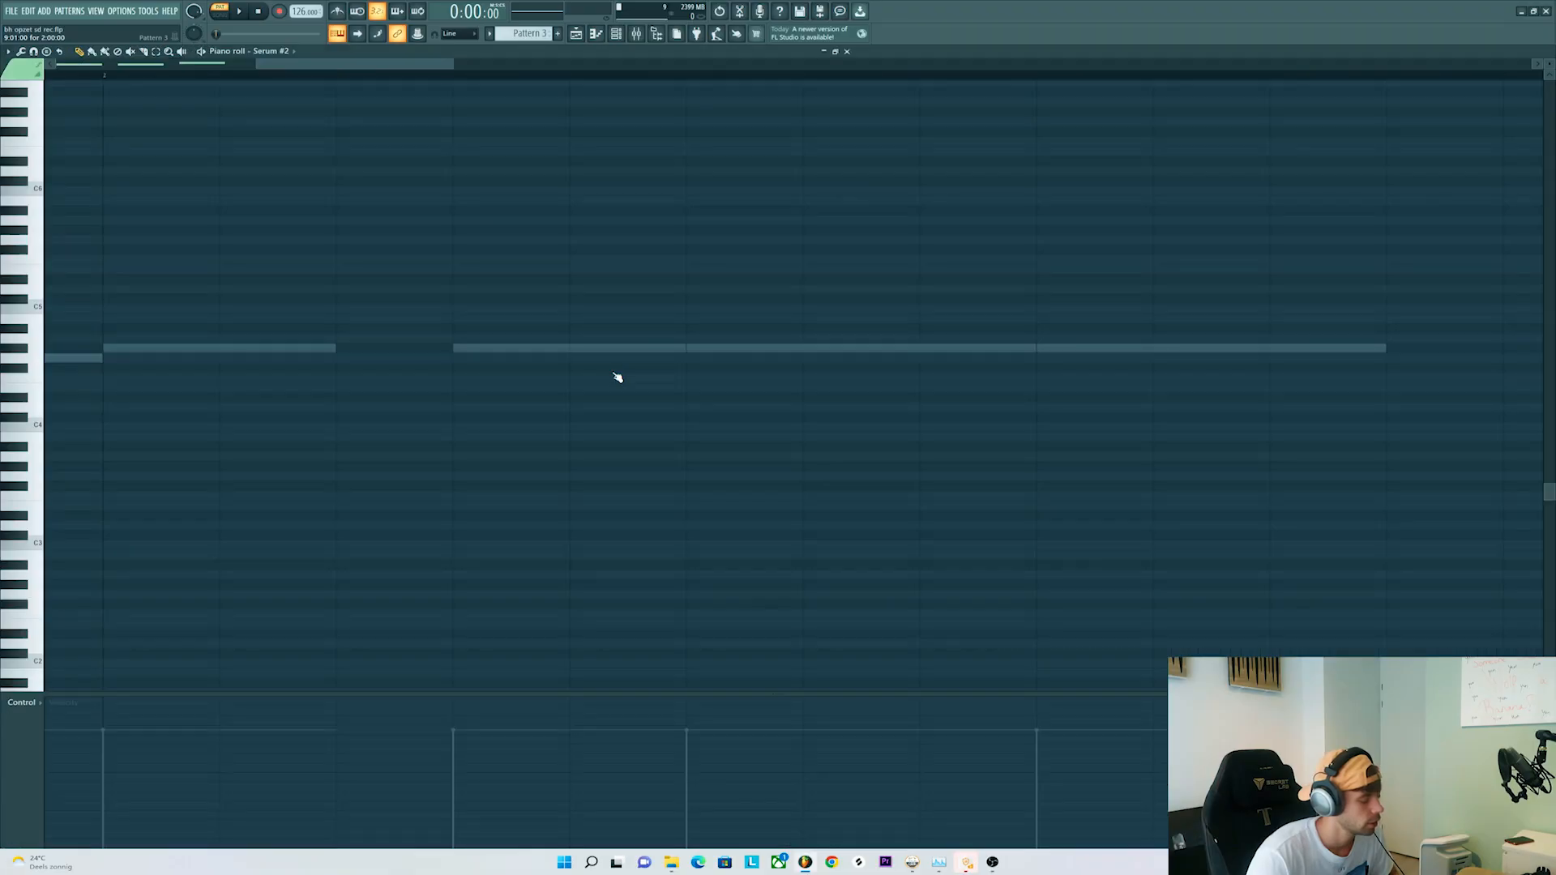
pyautogui.press('F7')
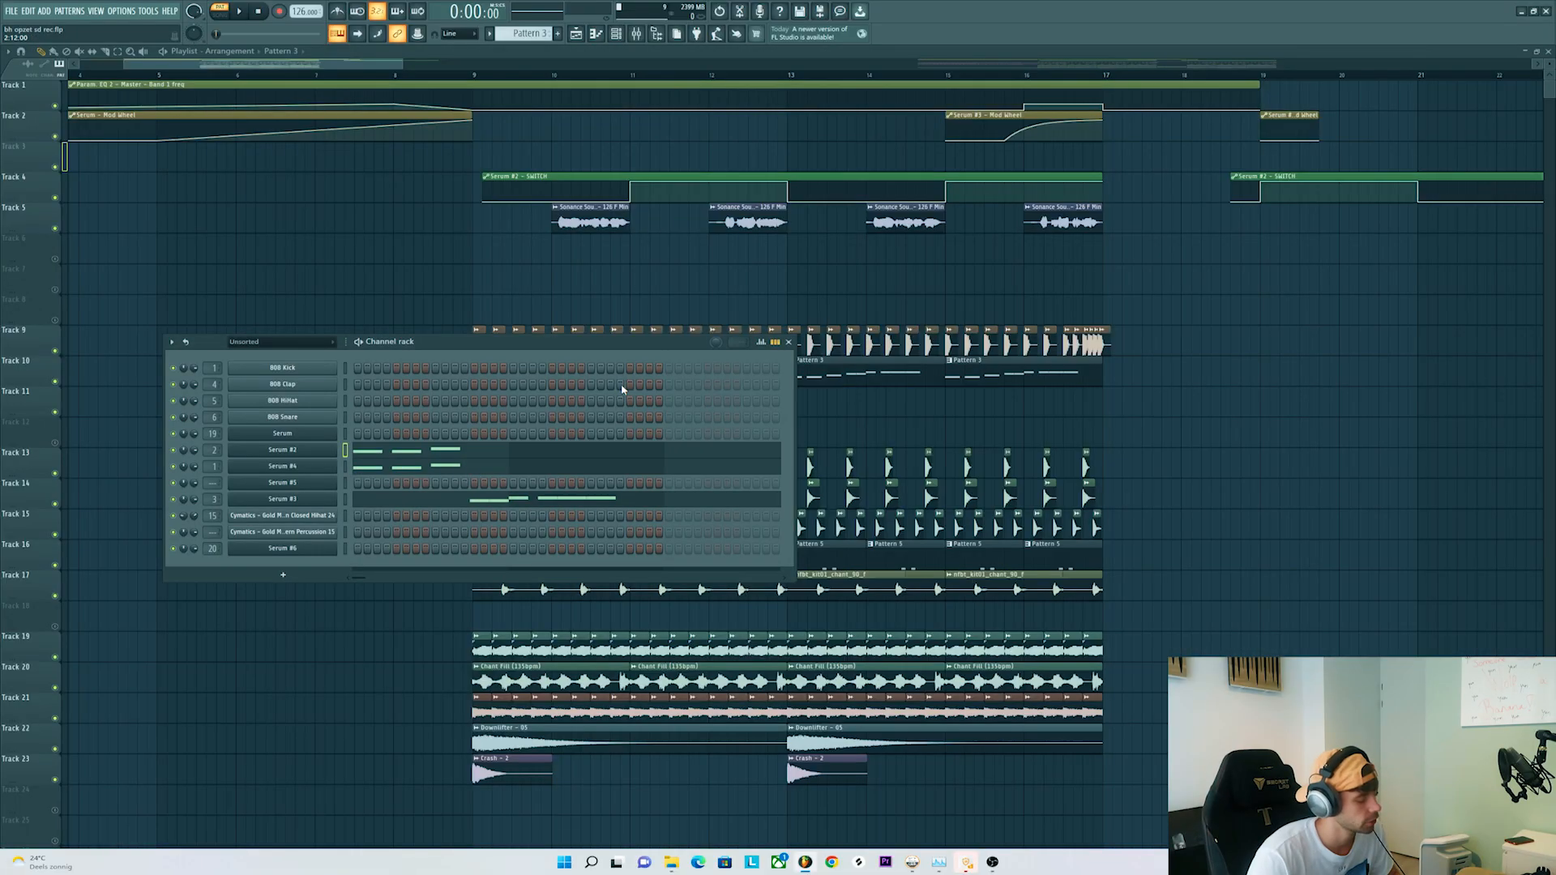
pyautogui.click(300, 458)
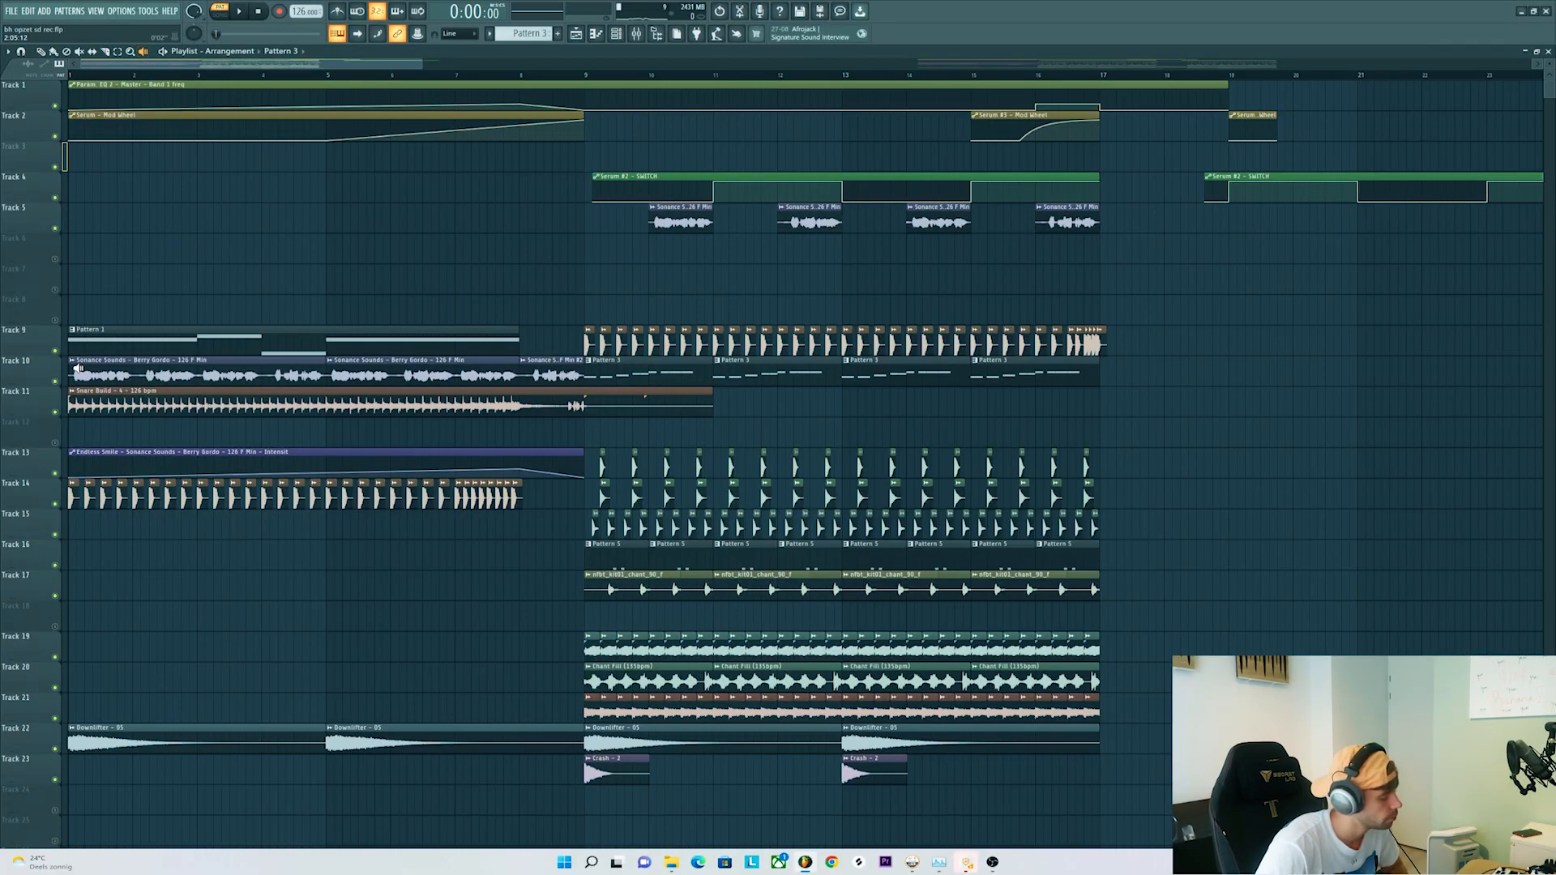
# - Audition the build-up's Berry Gordo vocal, Snare Build, kick, Downlifter and Pattern 1 clips one by one in solo, and stop playback
pyautogui.click(78, 368)
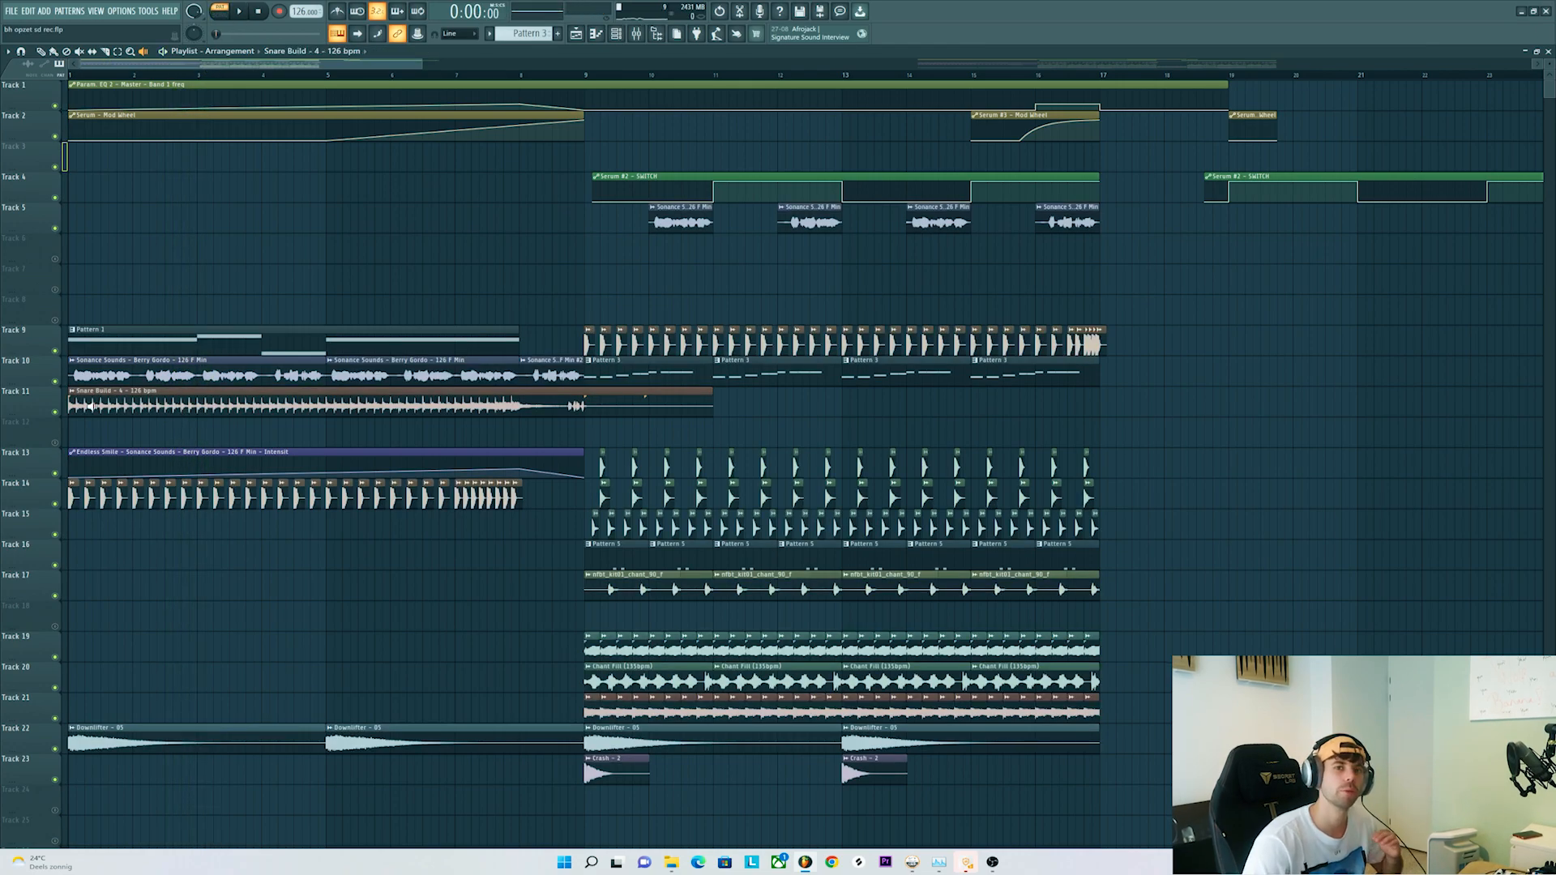
pyautogui.click(103, 406)
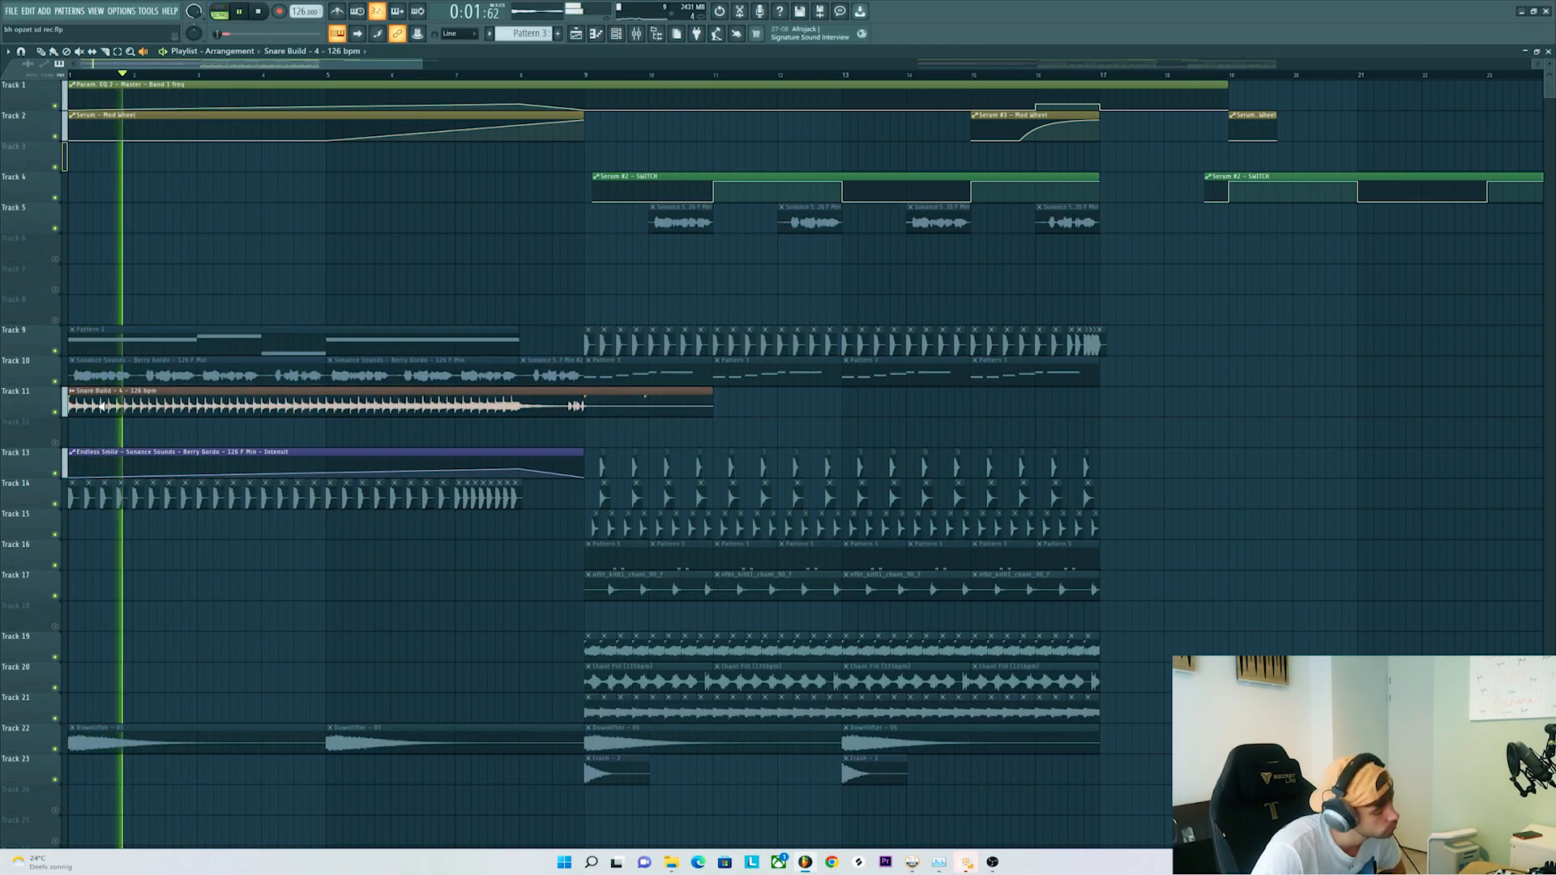
pyautogui.click(459, 501)
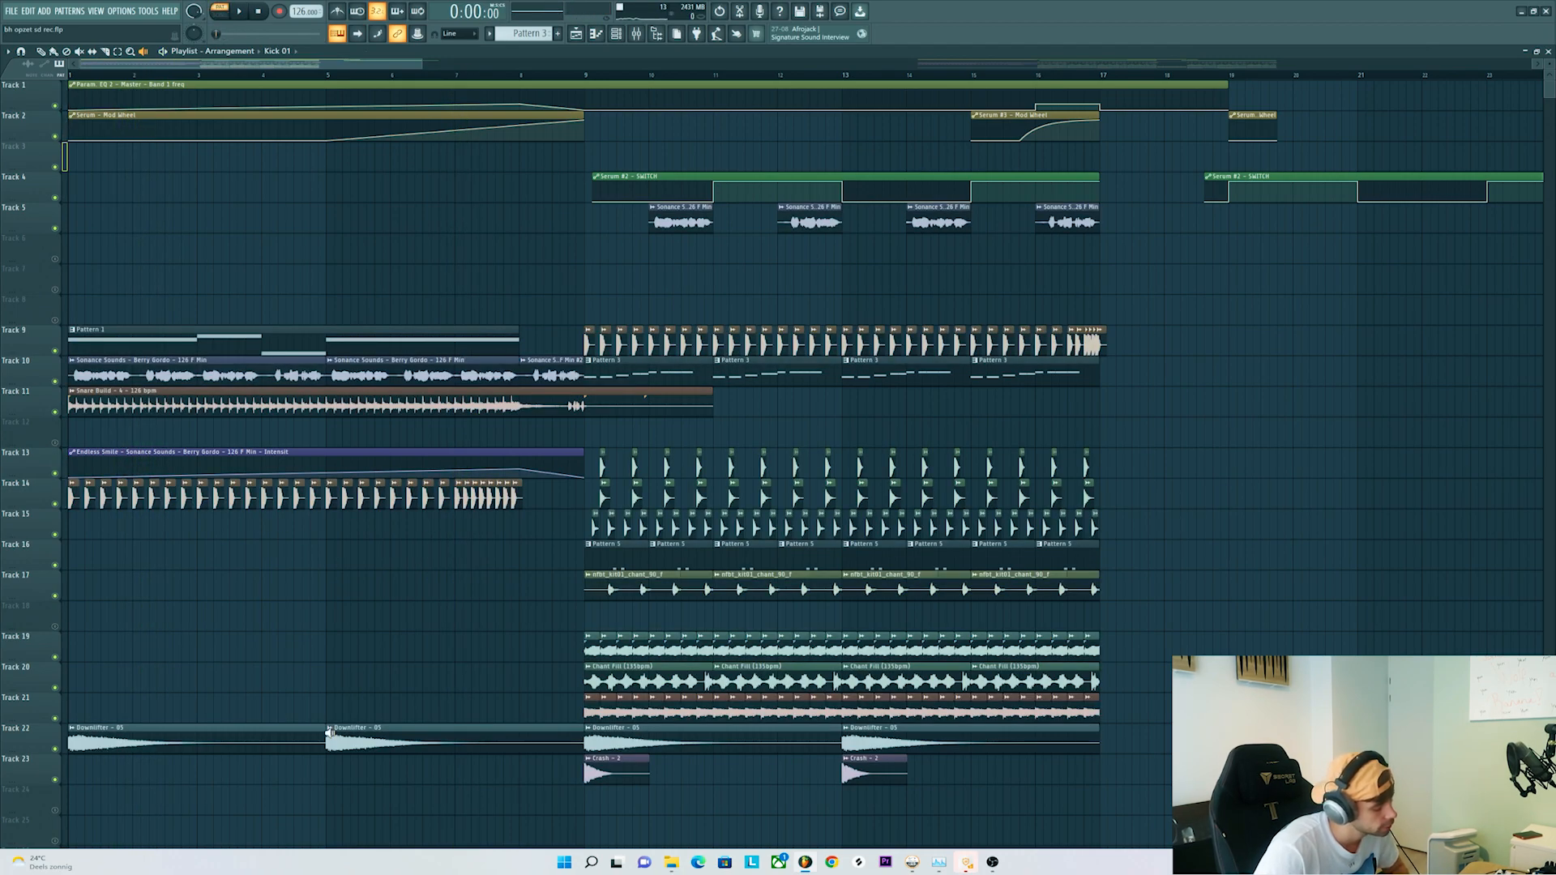
pyautogui.click(329, 732)
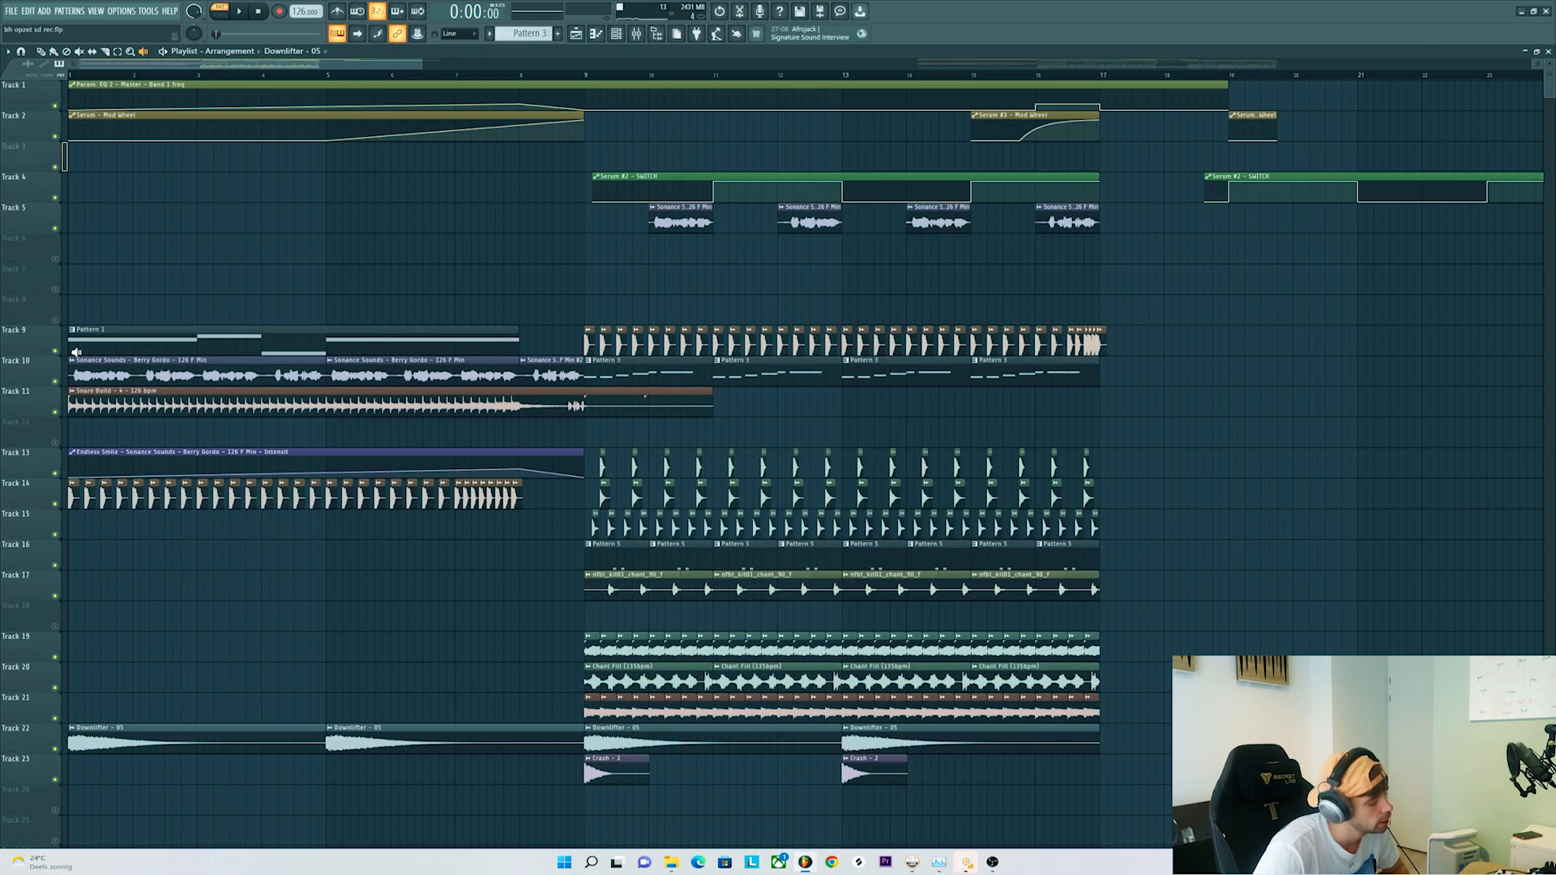
pyautogui.click(72, 343)
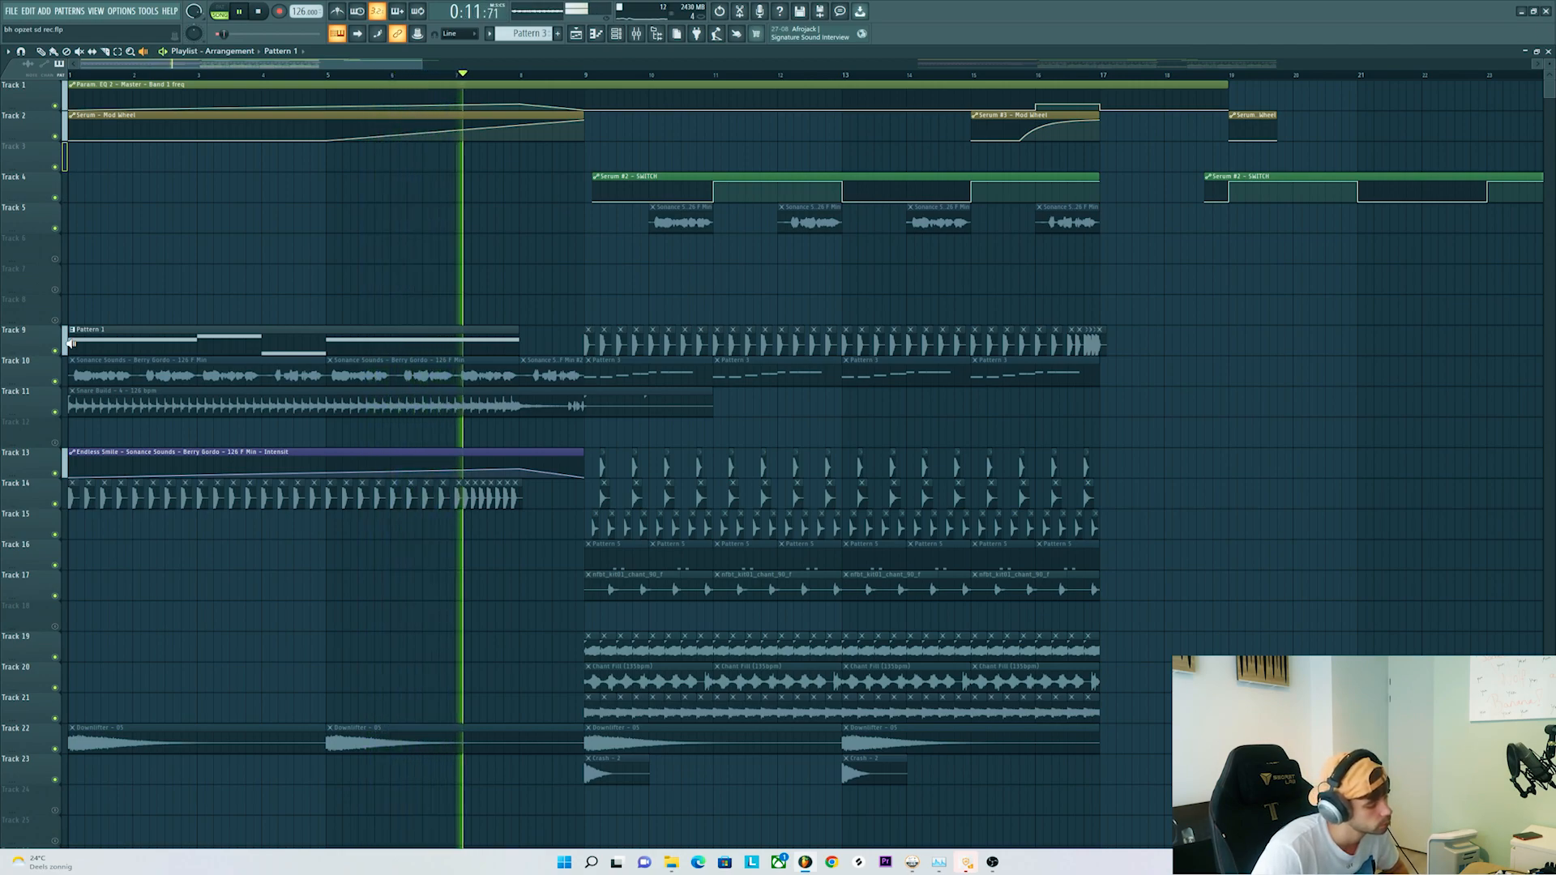
pyautogui.press('space')
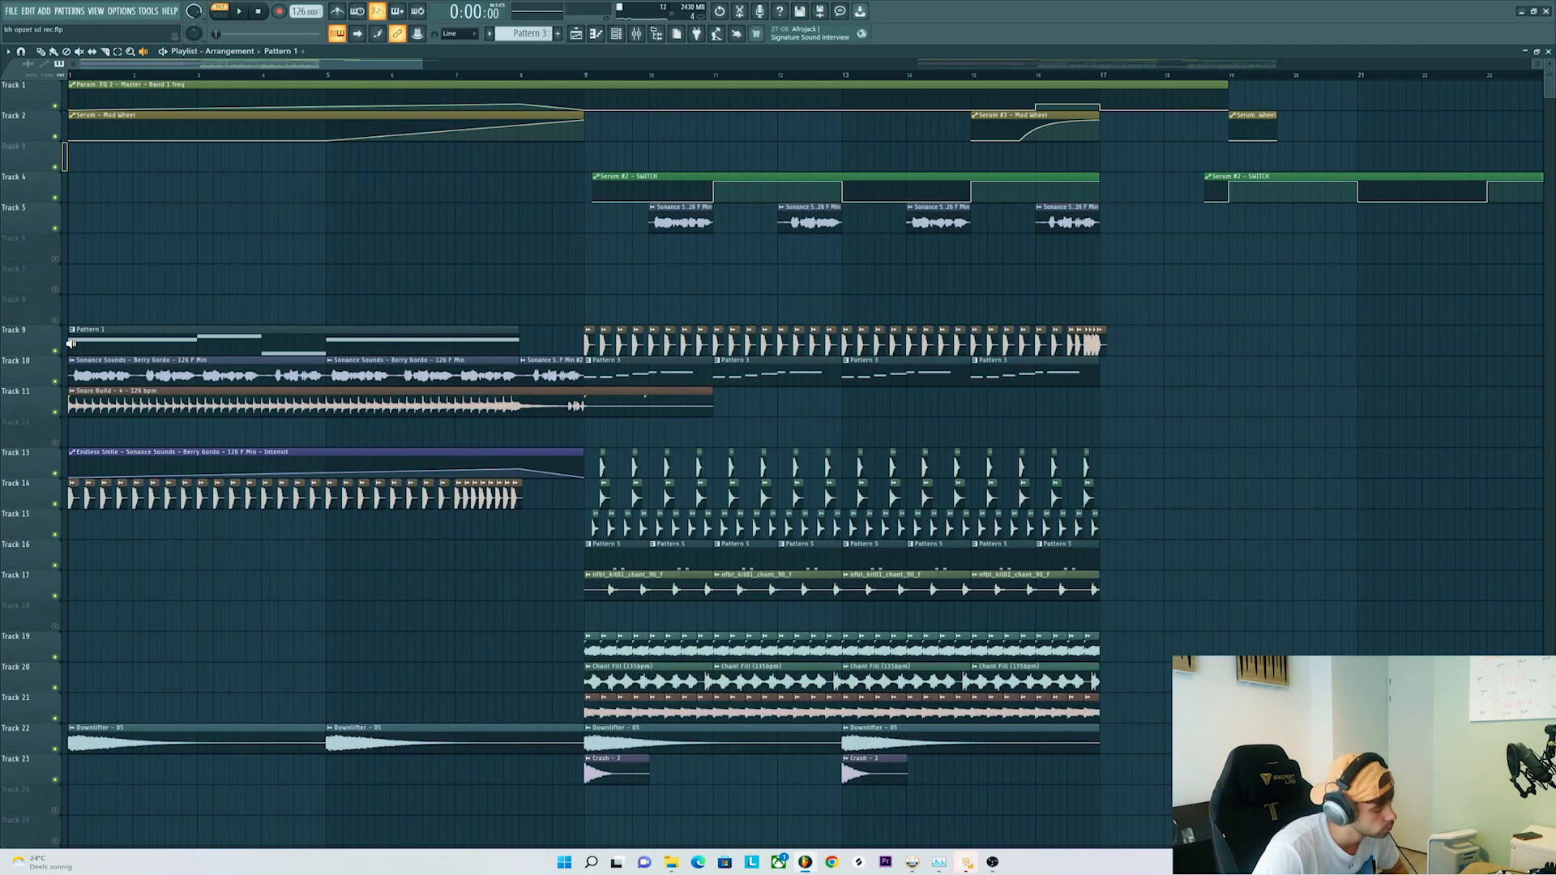